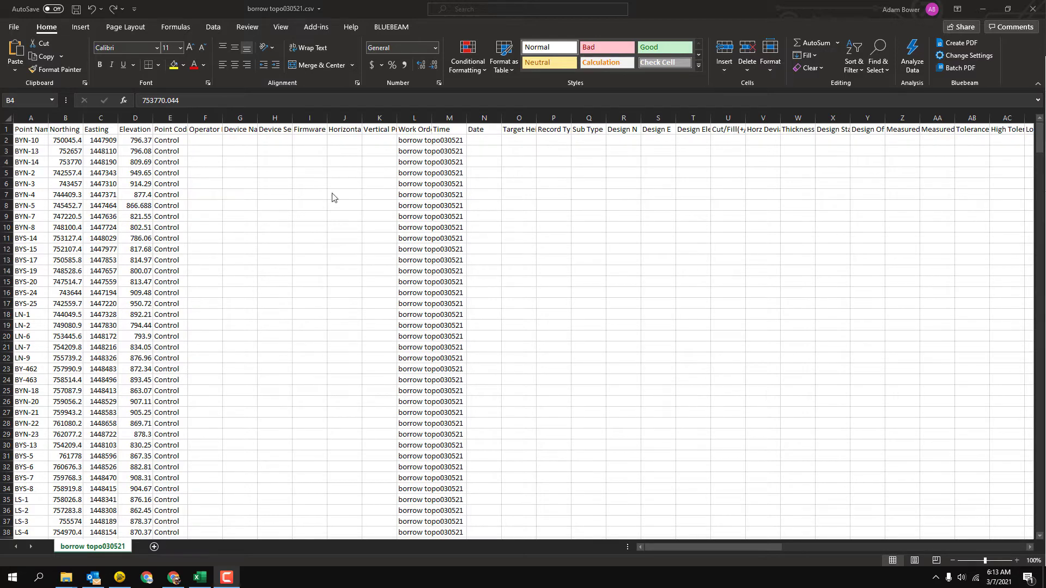
left_click(486, 164)
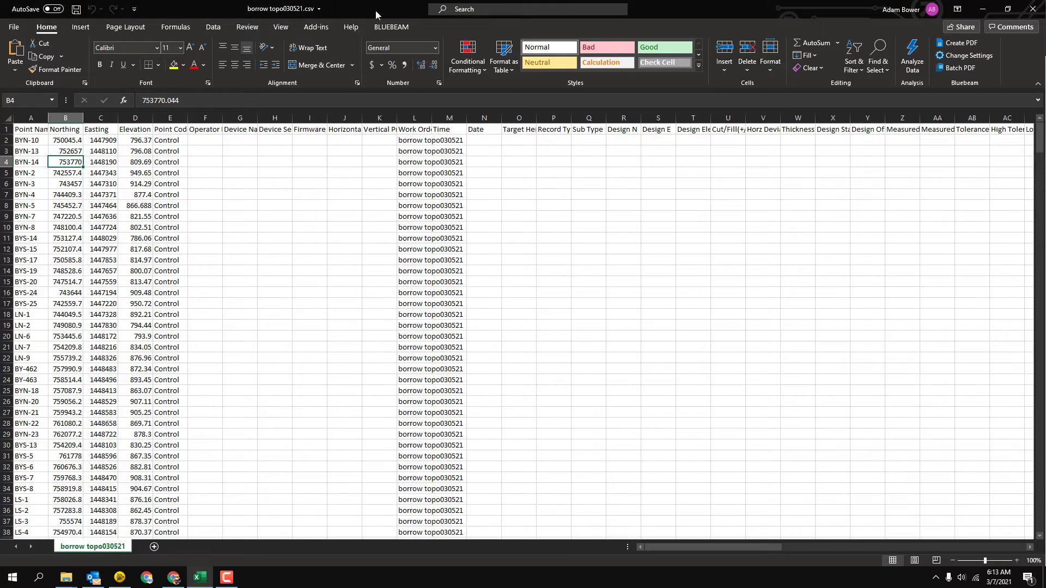
left_click(238, 242)
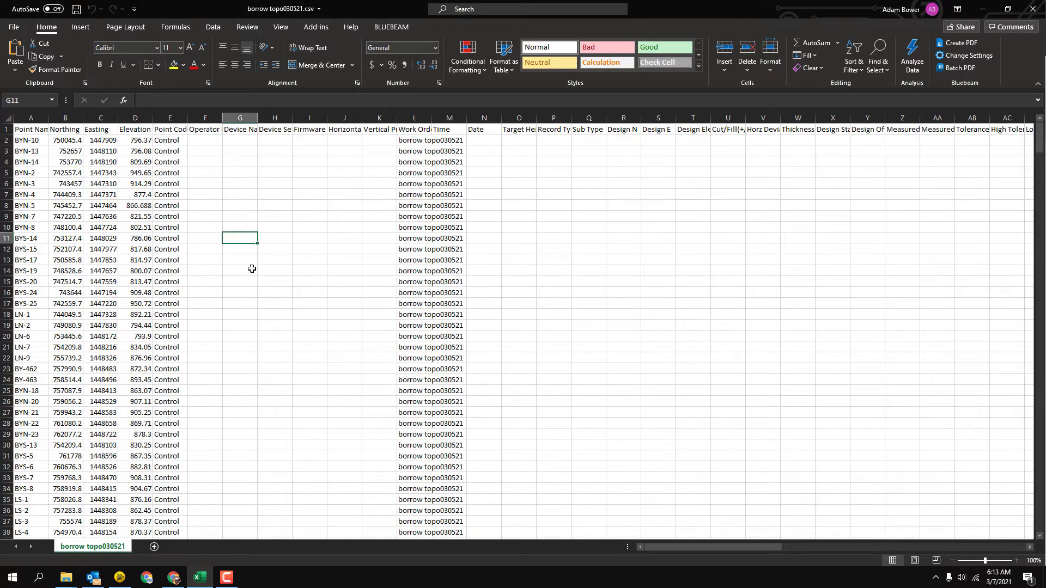
left_click(241, 422)
scroll(347, 439, "down", 16)
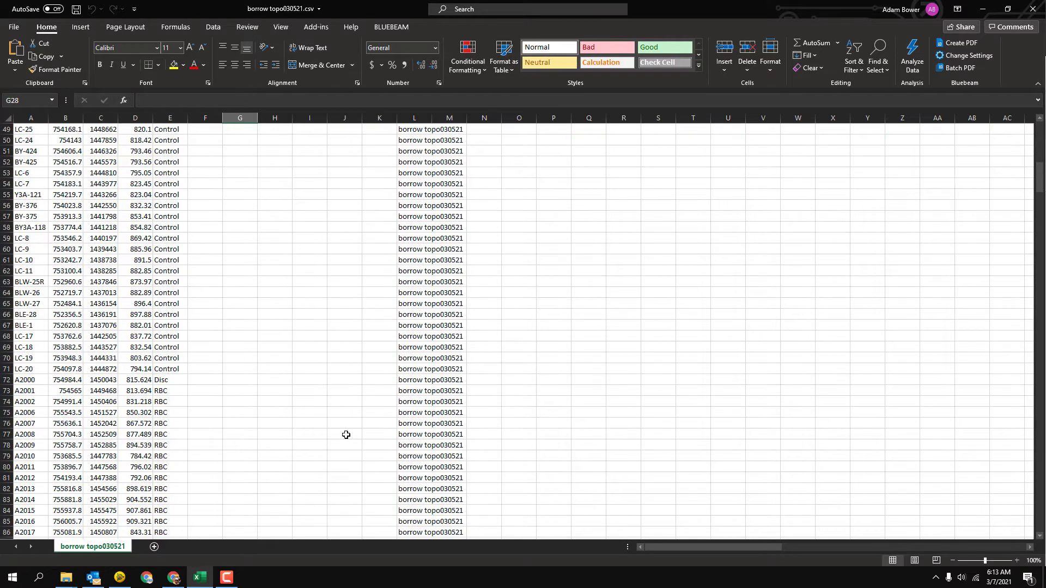
scroll(346, 435, "up", 16)
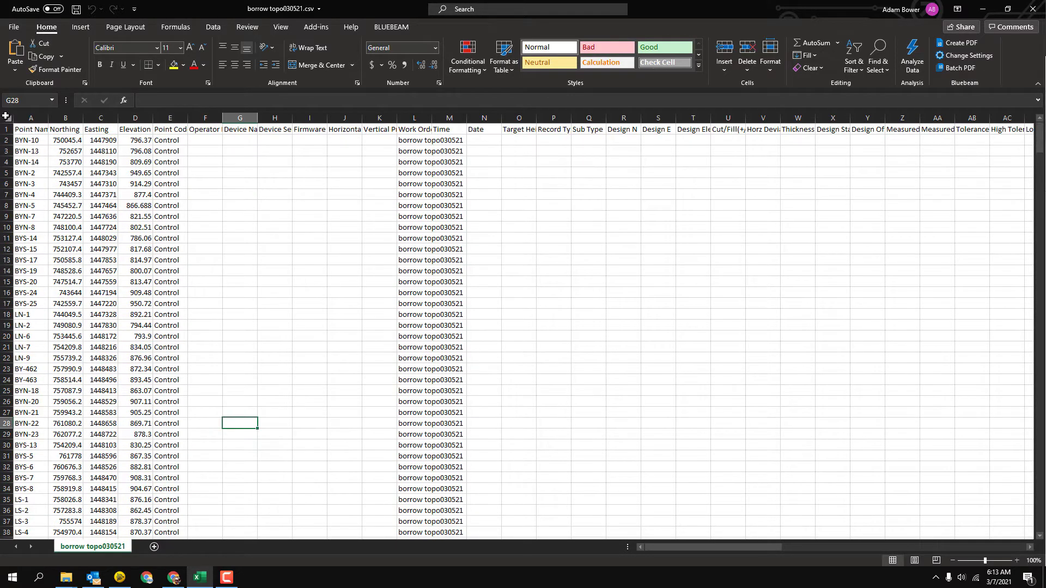
Sort the whole sheet by the Date column's cell values from newest to oldest, treating the first row as headers.
left_click(6, 116)
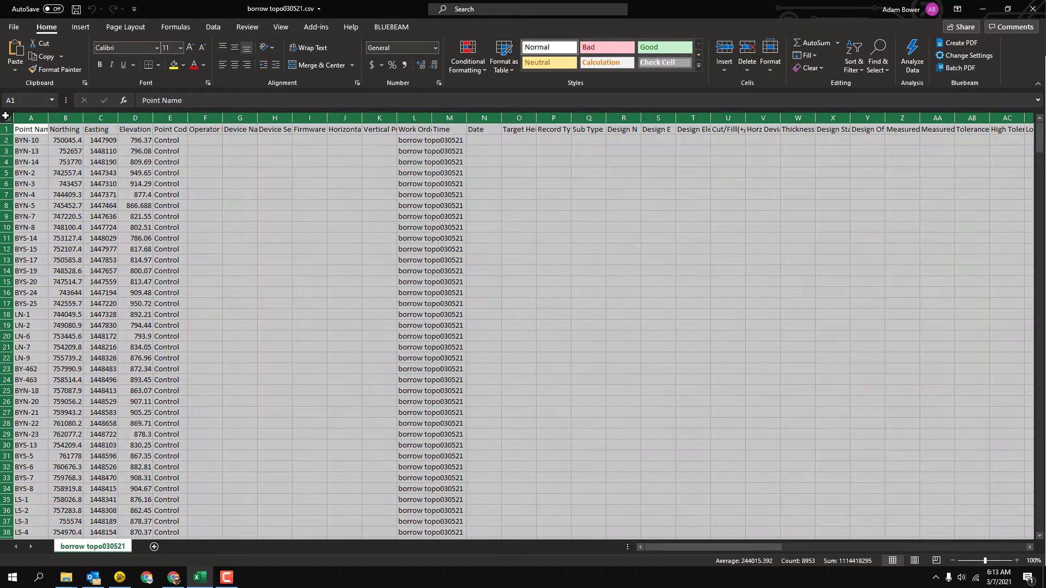
left_click(210, 28)
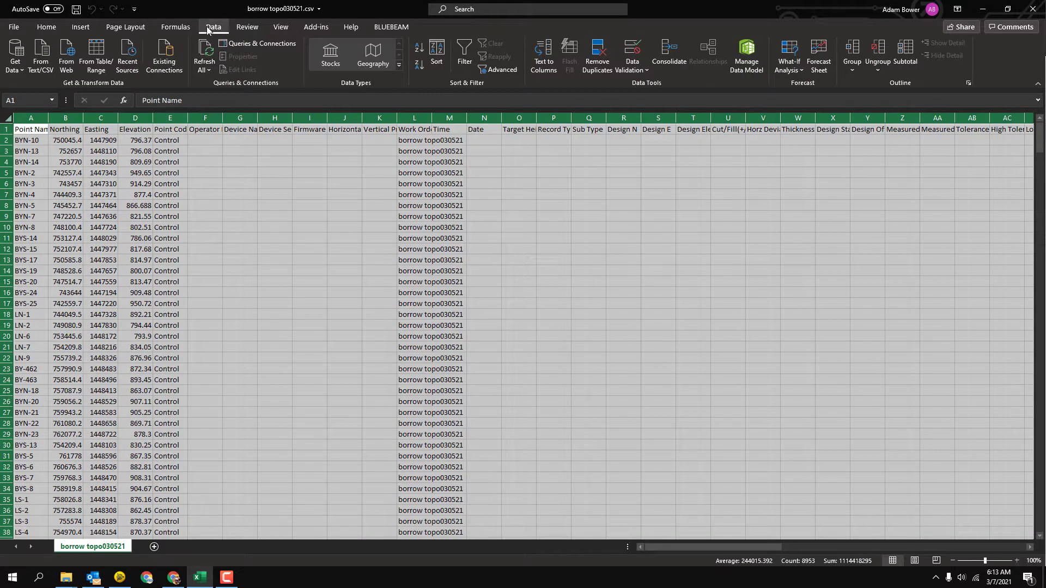
left_click(437, 52)
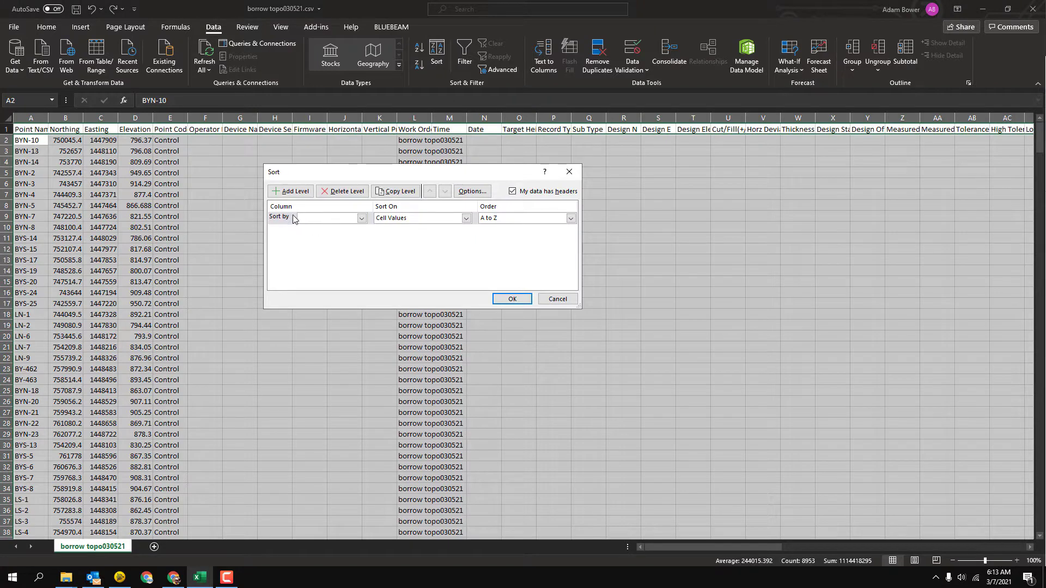
left_click(361, 218)
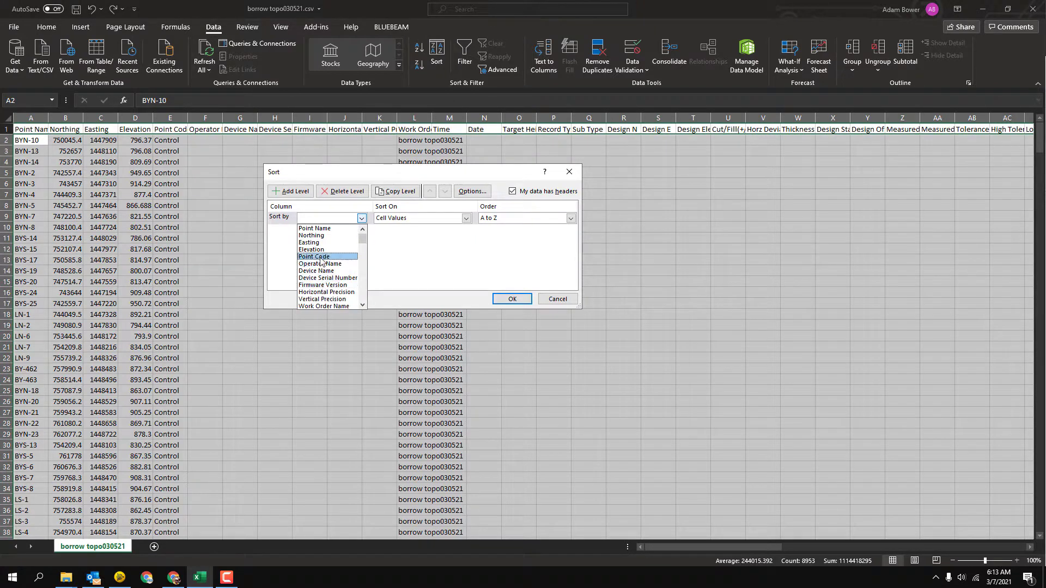
scroll(322, 286, "down", 1)
left_click(322, 299)
left_click(504, 219)
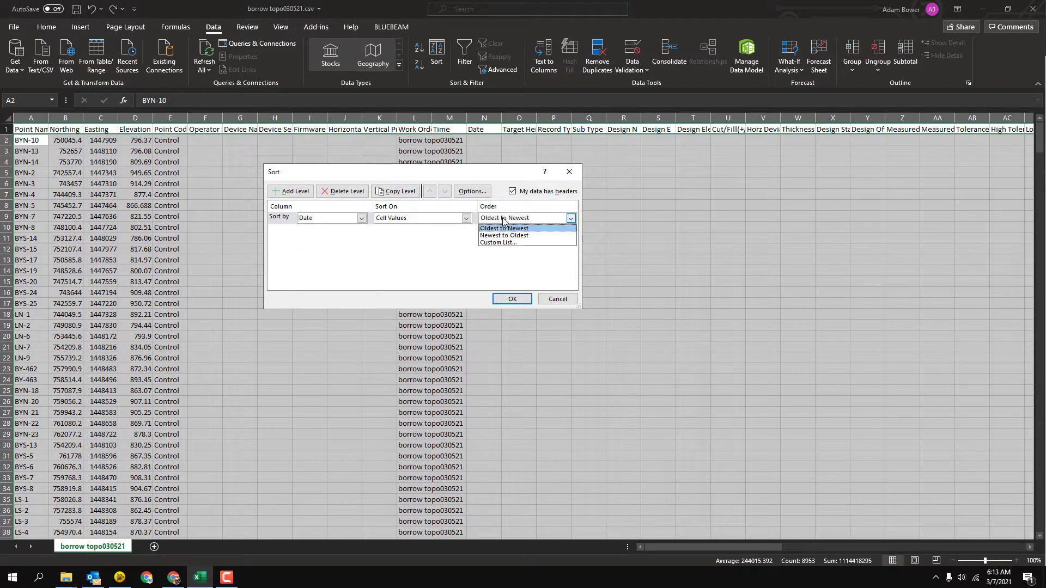
left_click(499, 236)
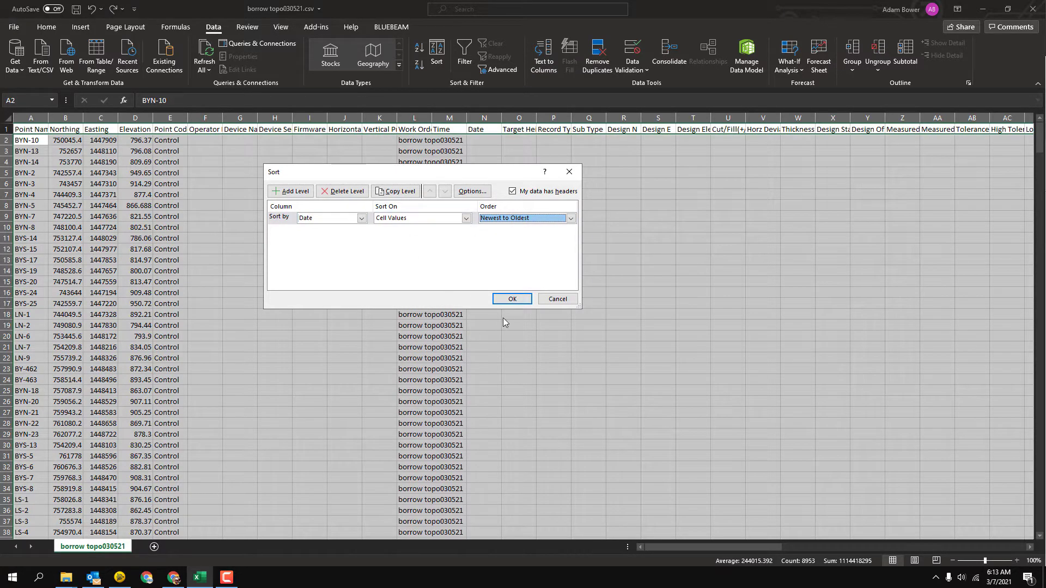
left_click(512, 300)
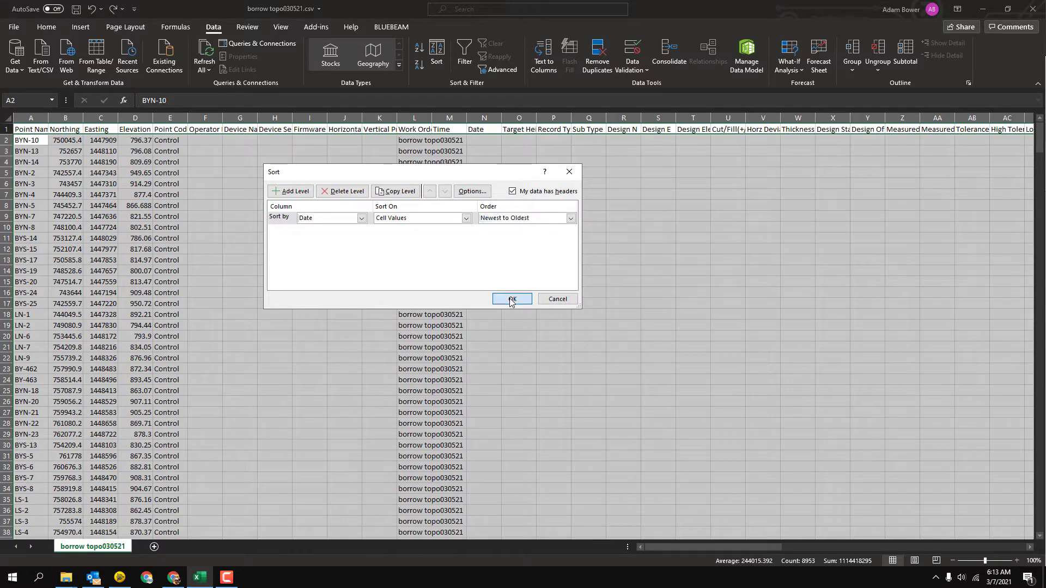
left_click(415, 270)
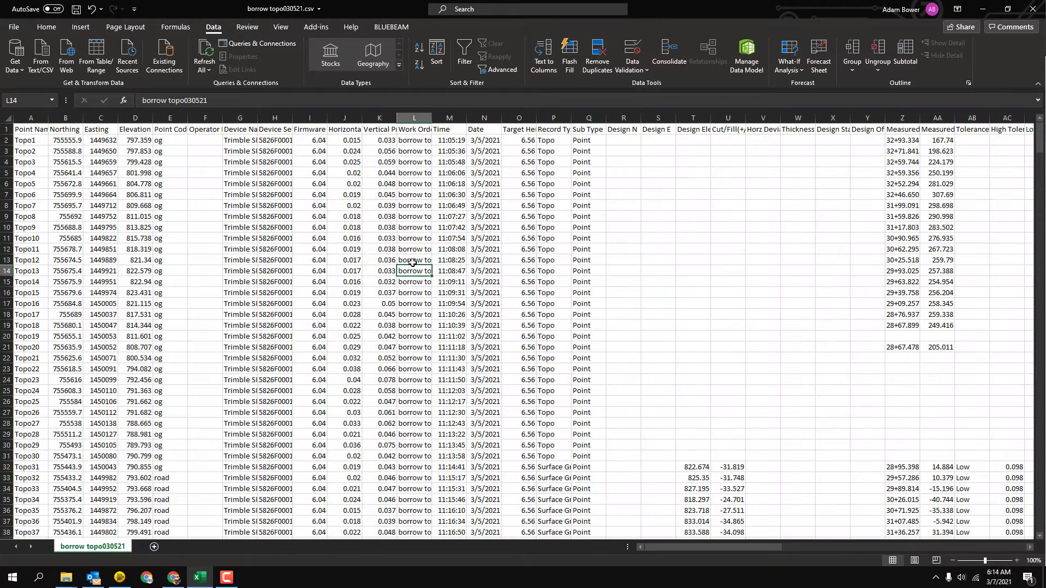
Review the sorted points' codes, times and dates down to where the undated control points begin.
left_click_drag(162, 141, 164, 467)
scroll(160, 488, "down", 13)
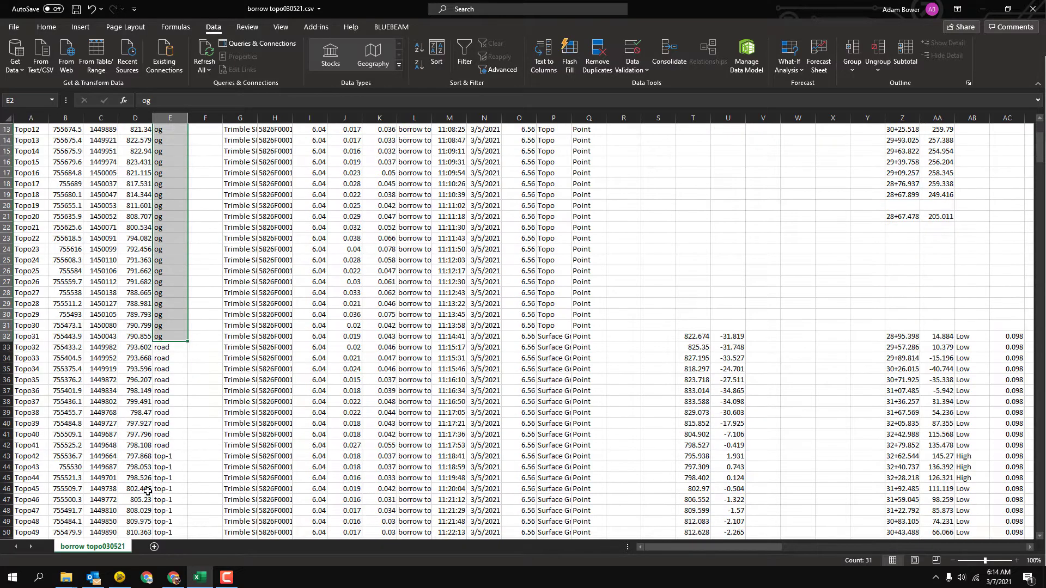
scroll(170, 387, "down", 19)
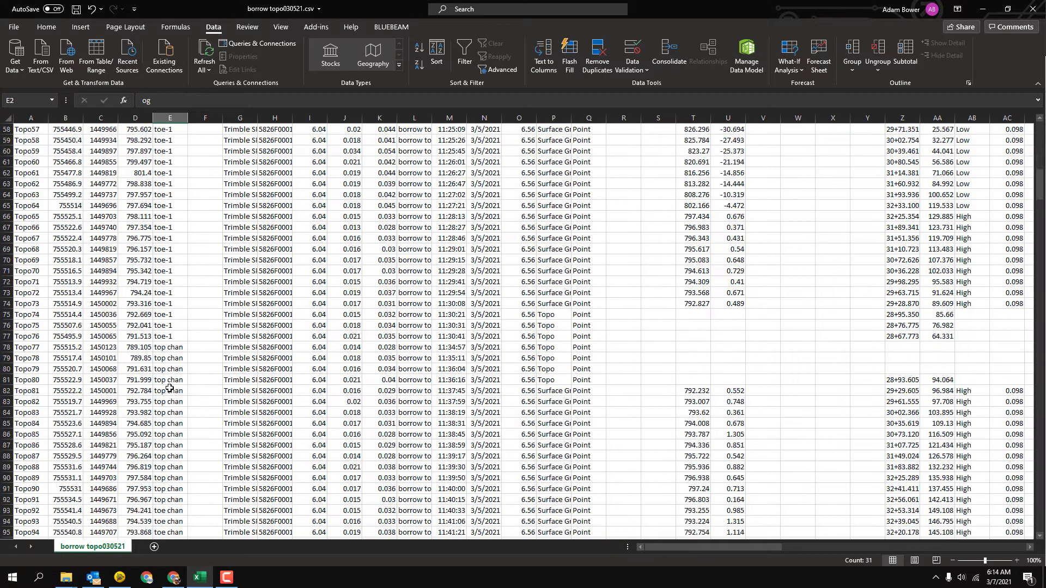
scroll(167, 374, "down", 19)
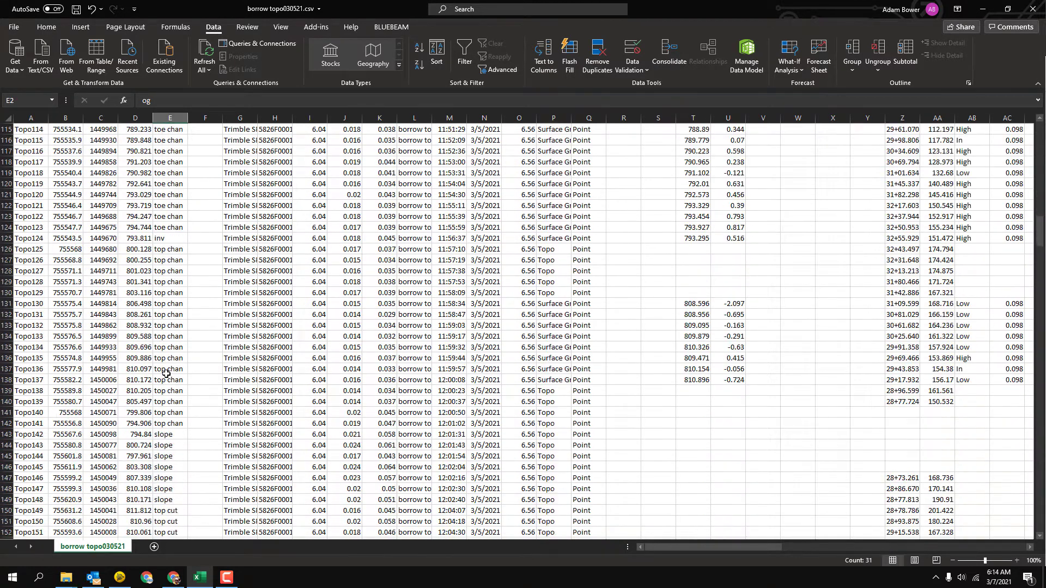
scroll(168, 369, "down", 9)
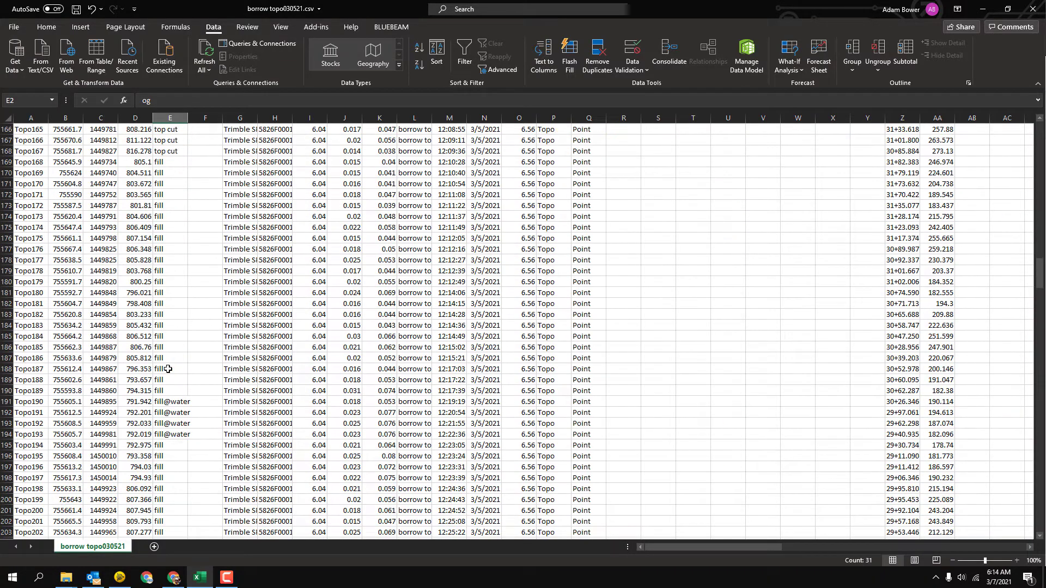
scroll(368, 411, "down", 2)
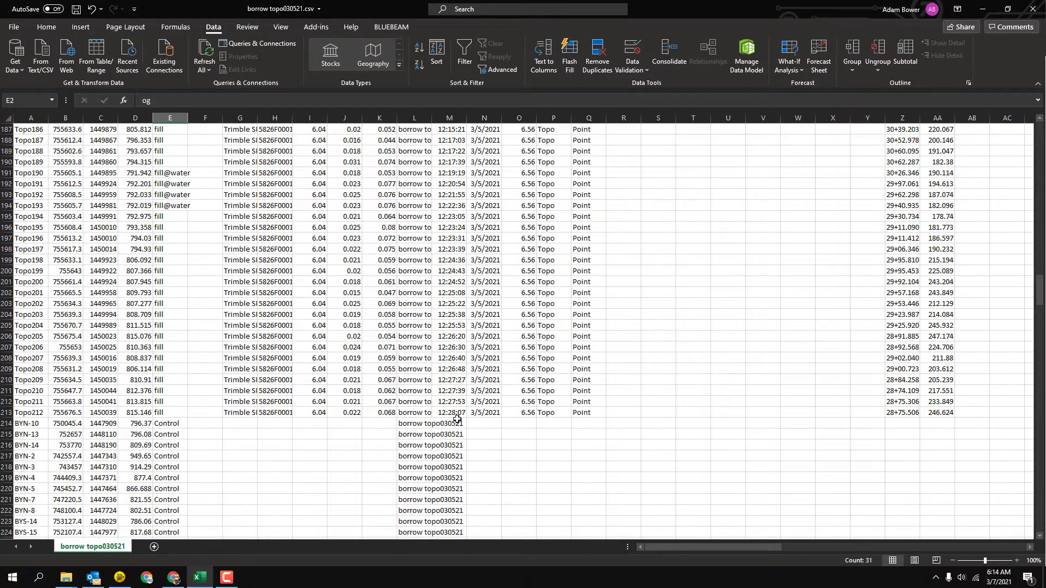
left_click_drag(484, 410, 435, 294)
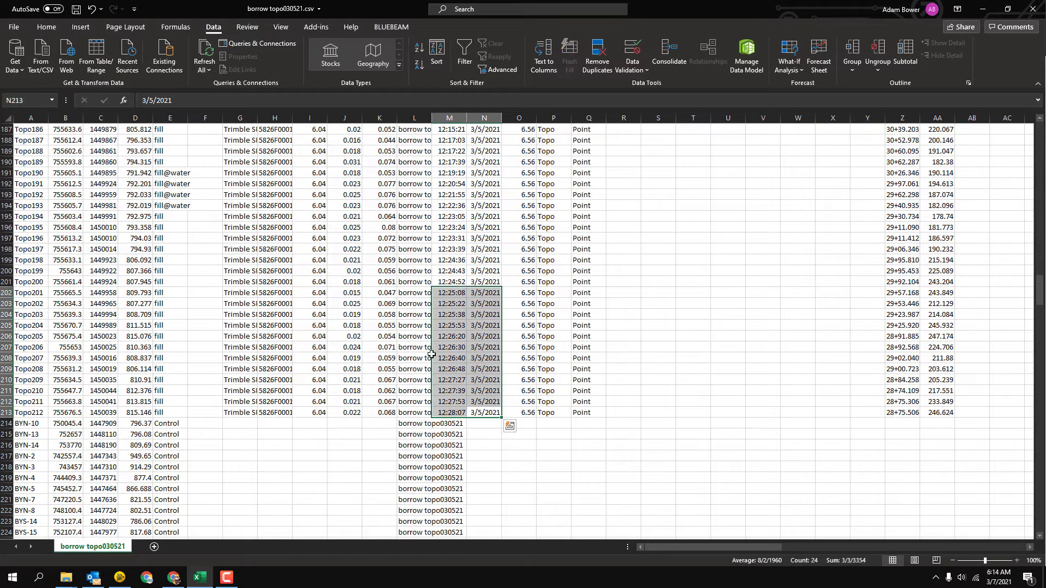
scroll(33, 438, "down", 1)
left_click_drag(170, 391, 170, 499)
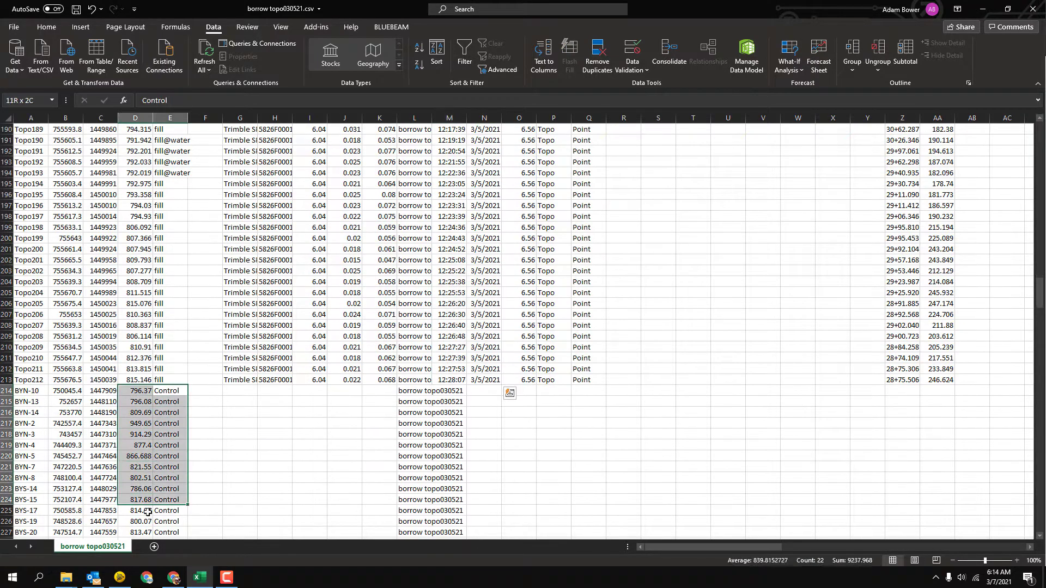
left_click(236, 425)
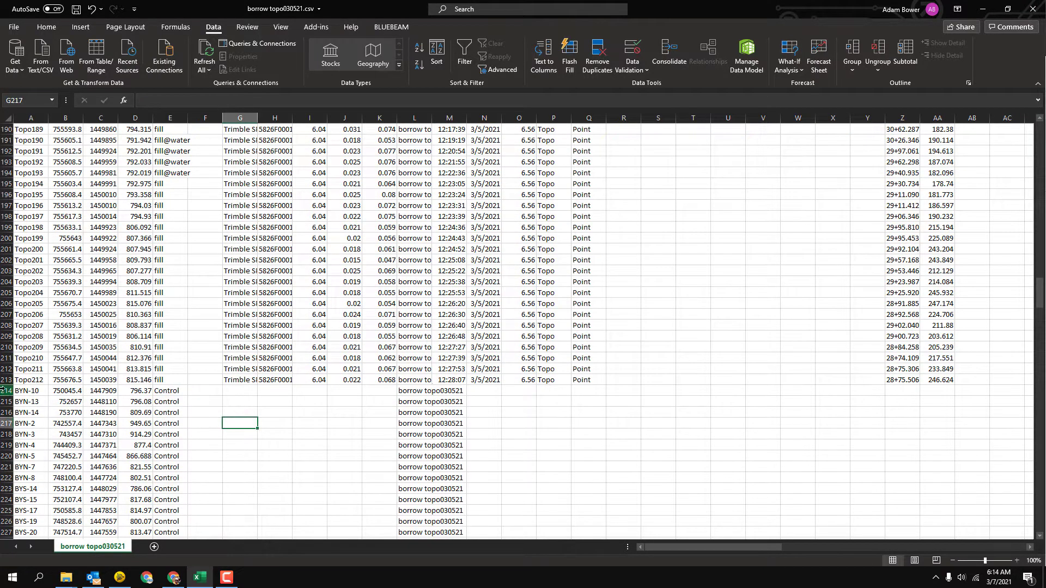
Delete rows 214 through 499, which hold the undated control points below the topo shots.
left_click_drag(3, 390, 71, 580)
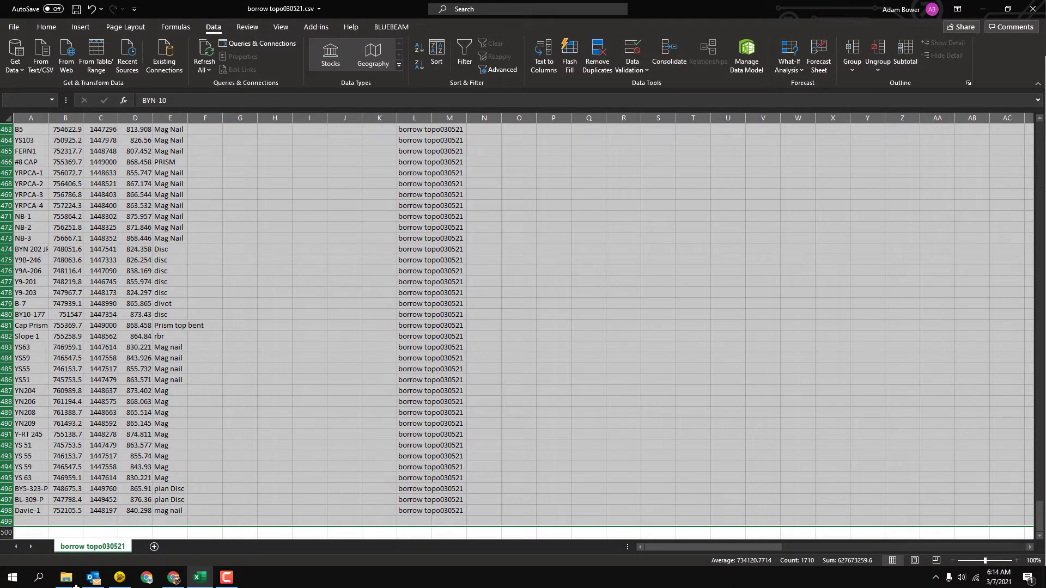
right_click(99, 384)
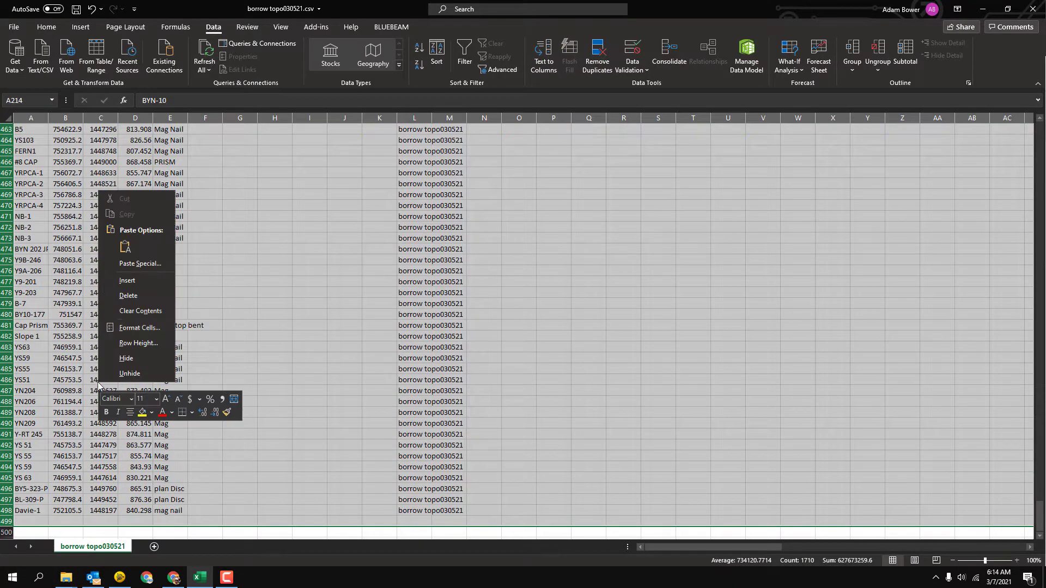
left_click(128, 296)
left_click(241, 380)
Delete every column after Point Code, from Operator Name in column F through column DP.
scroll(241, 380, "up", 5)
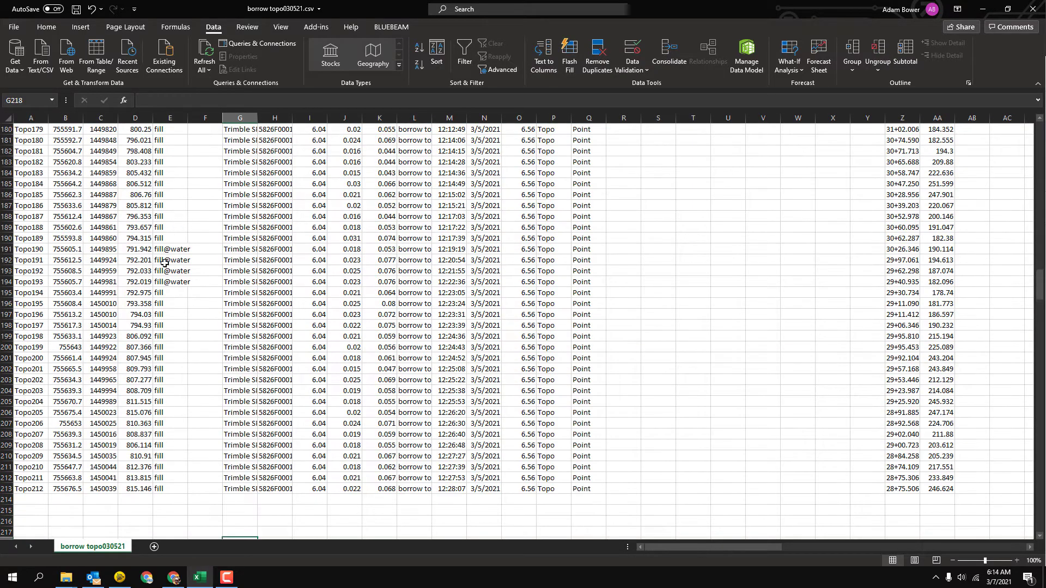
left_click(196, 289)
left_click(205, 118)
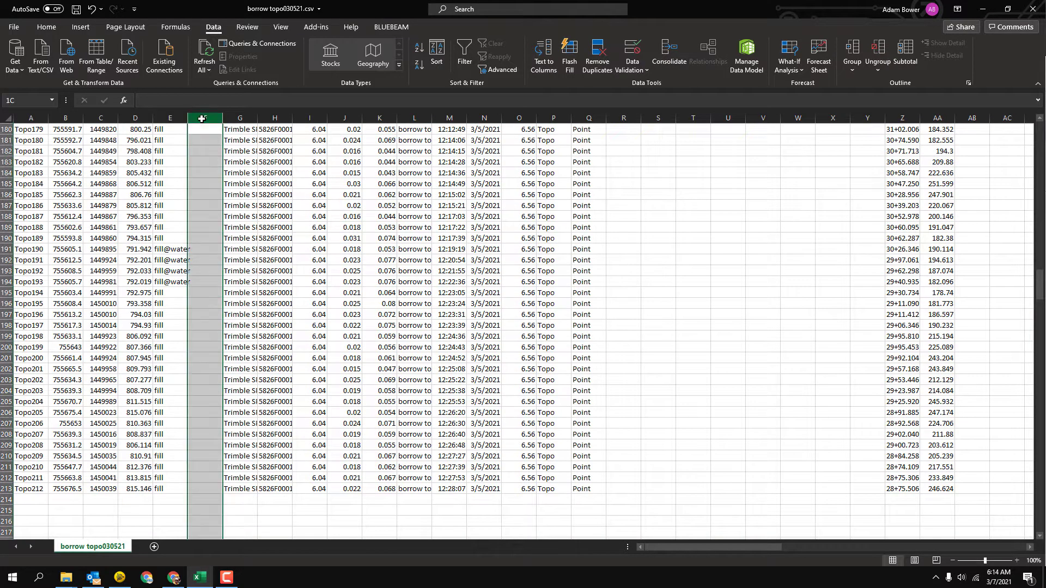
scroll(169, 321, "up", 8)
scroll(169, 320, "up", 20)
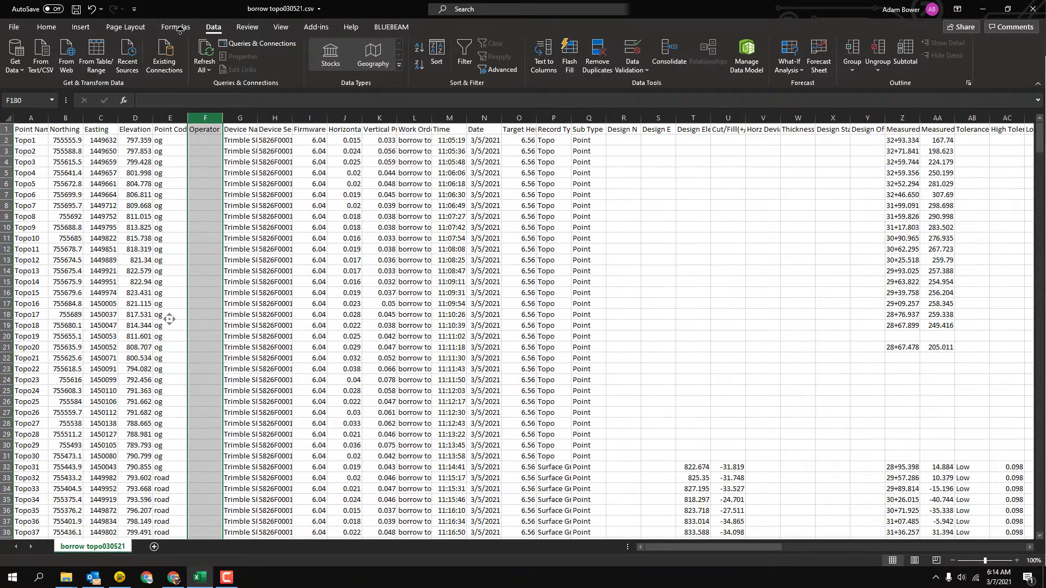
left_click_drag(205, 118, 904, 158)
right_click(687, 161)
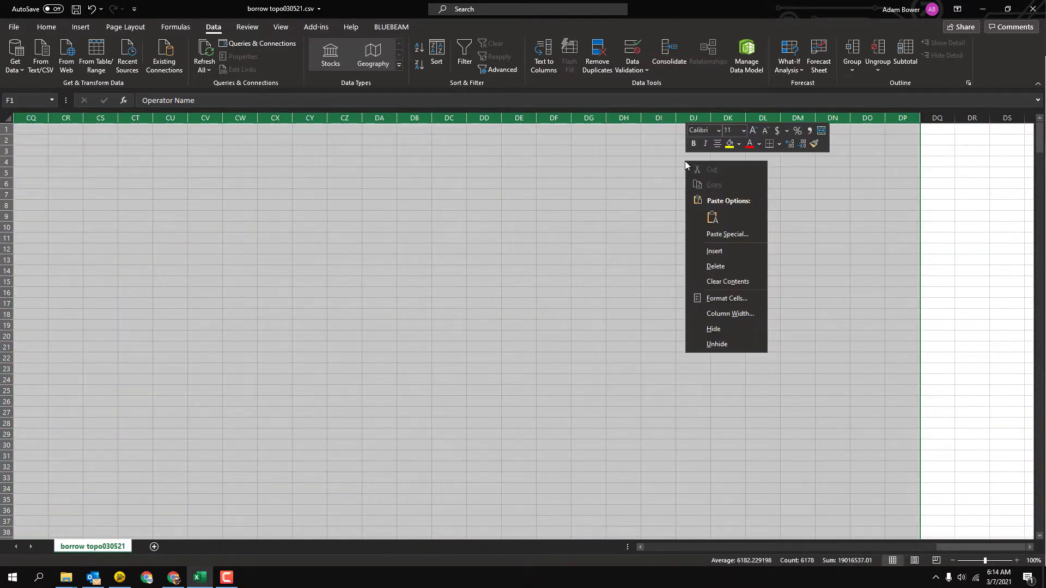
left_click(715, 267)
left_click(322, 160)
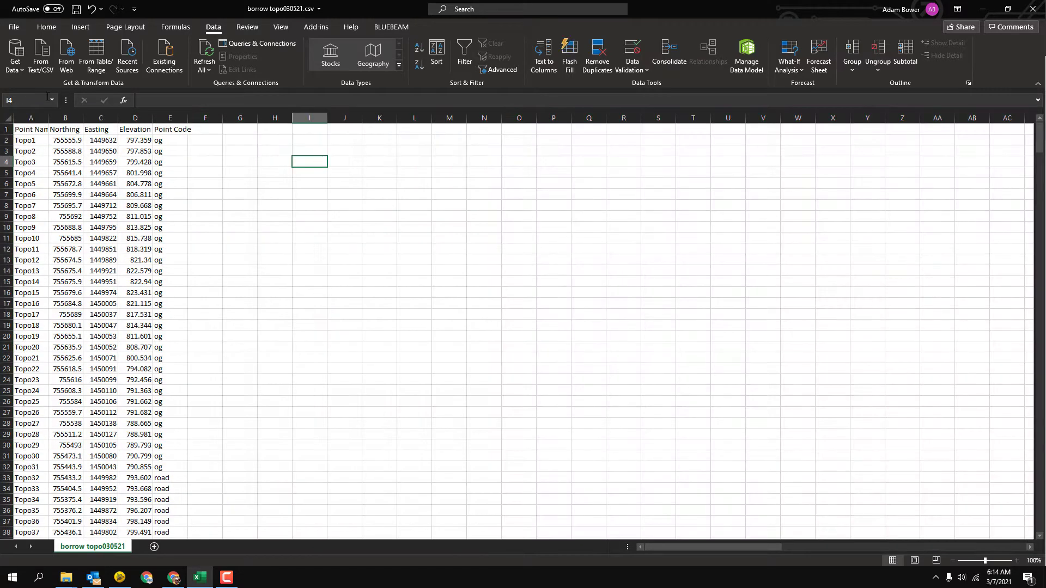
Delete the header row above the first topo point and save the CSV file.
right_click(4, 128)
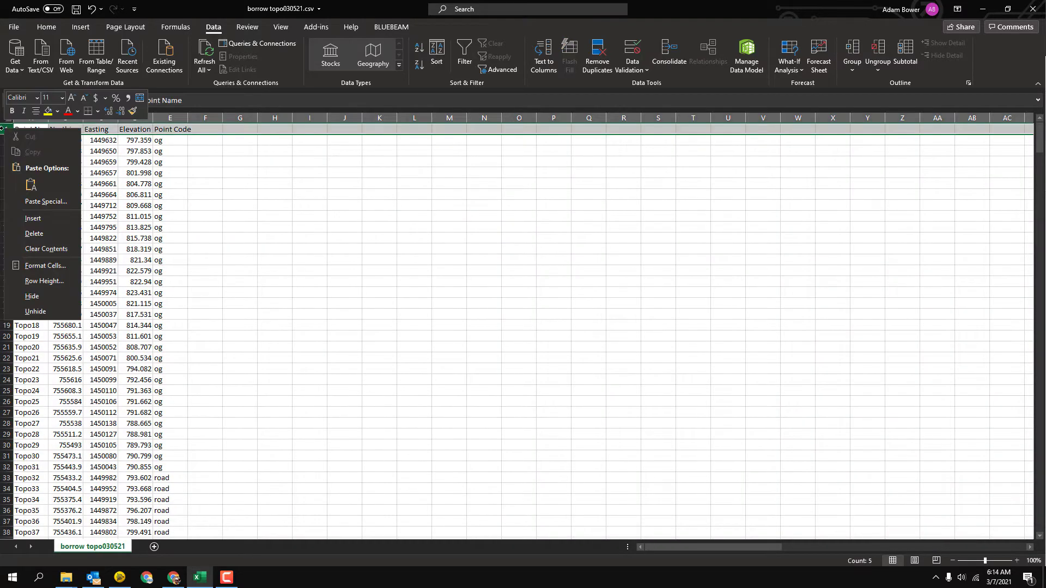
left_click(22, 218)
left_click(181, 210)
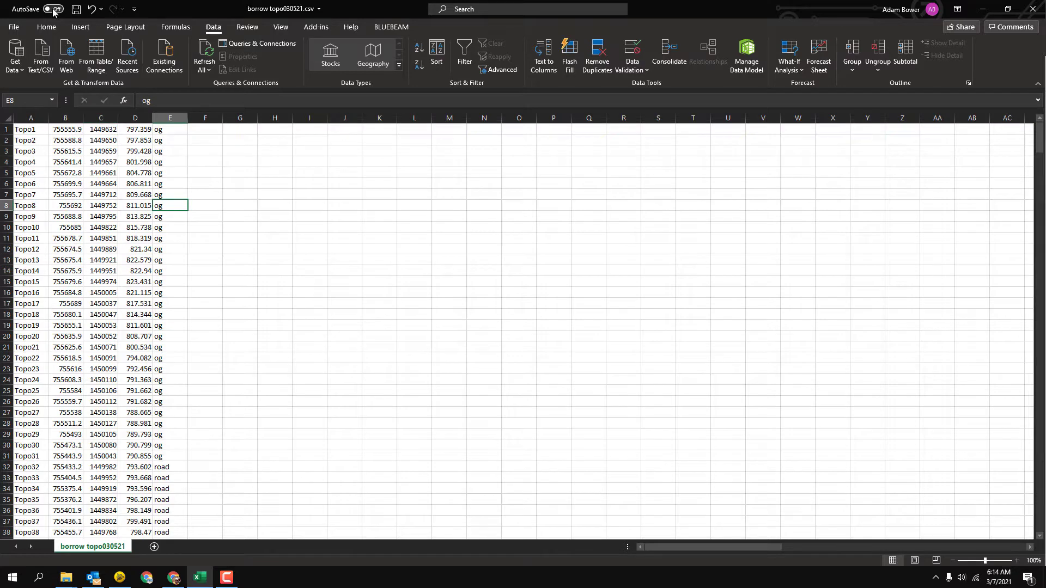
left_click(77, 10)
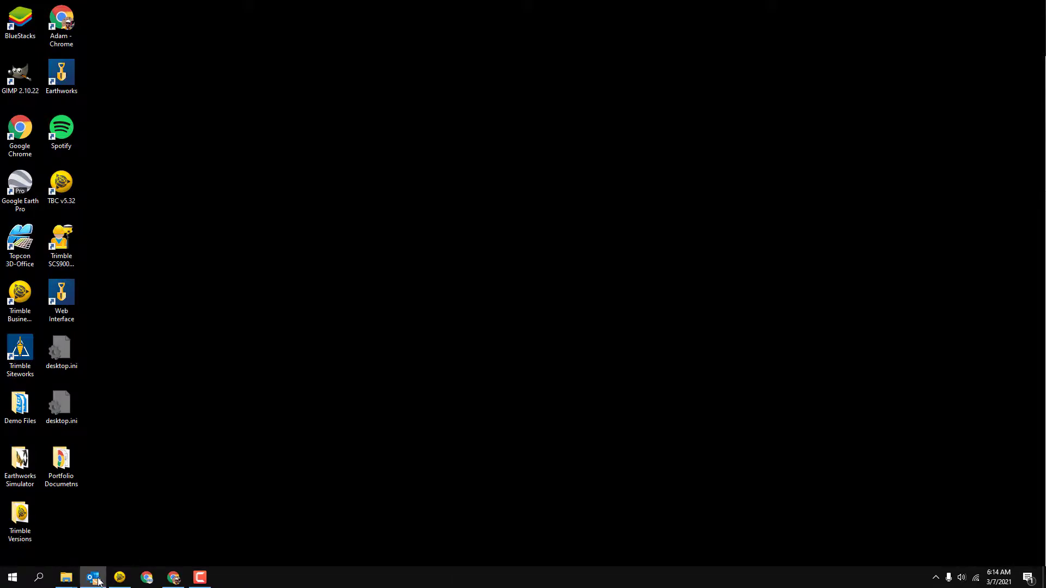
Switch to Trimble Business Center and create a new project from the US Survey Foot Rev1 template.
left_click(119, 578)
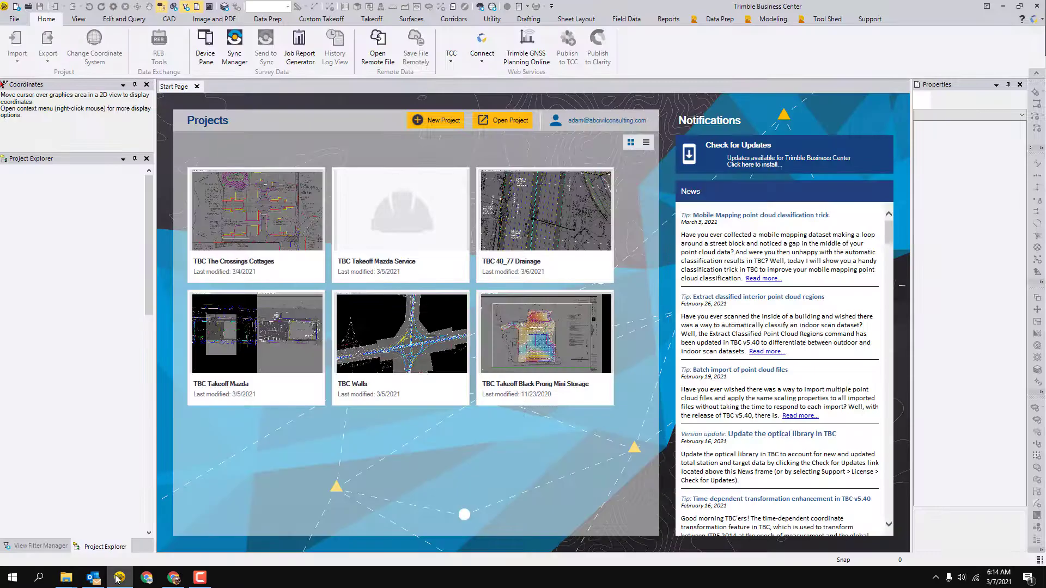
left_click(443, 121)
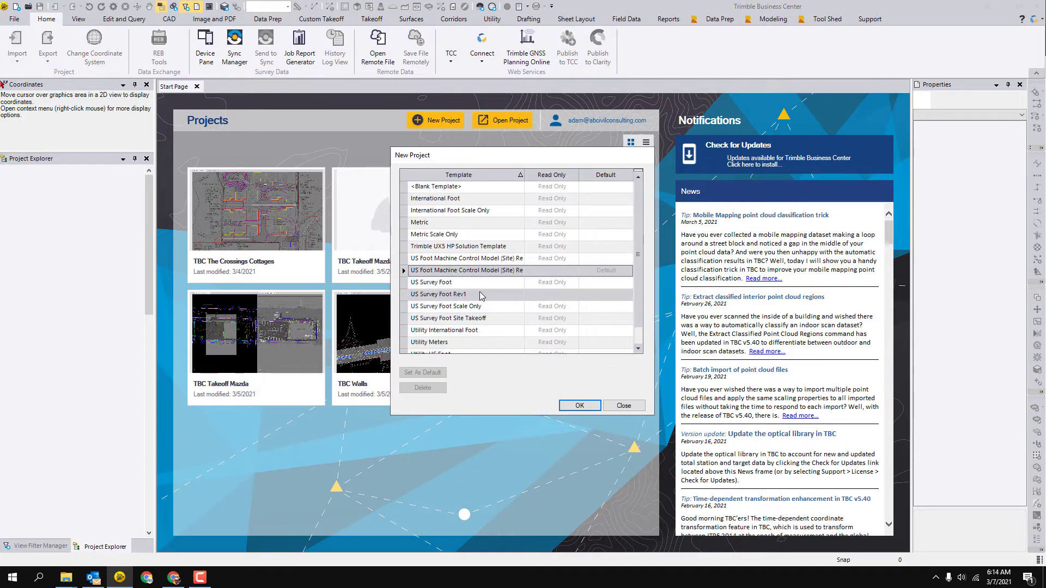
left_click(469, 295)
left_click(579, 406)
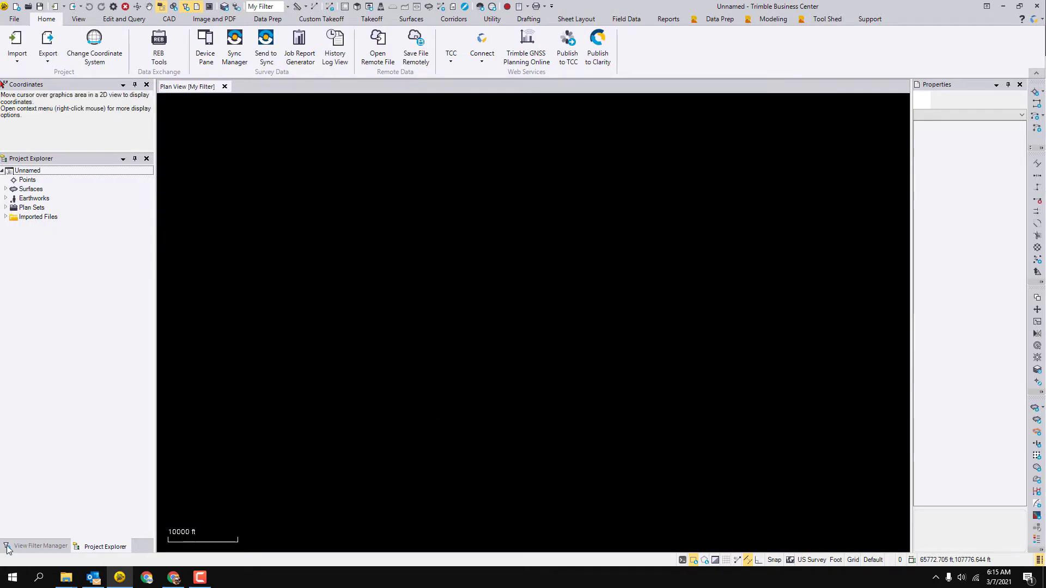
Bring borrow topo030521.csv from the Downloads folder into the new project for import.
mouse_move(66, 578)
left_click(170, 525)
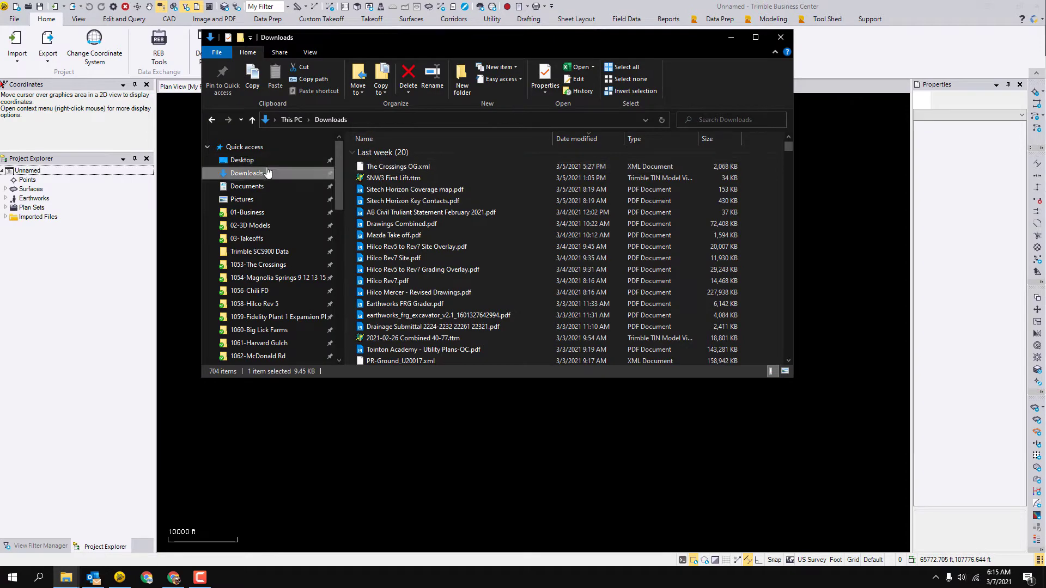
left_click_drag(403, 170, 394, 387)
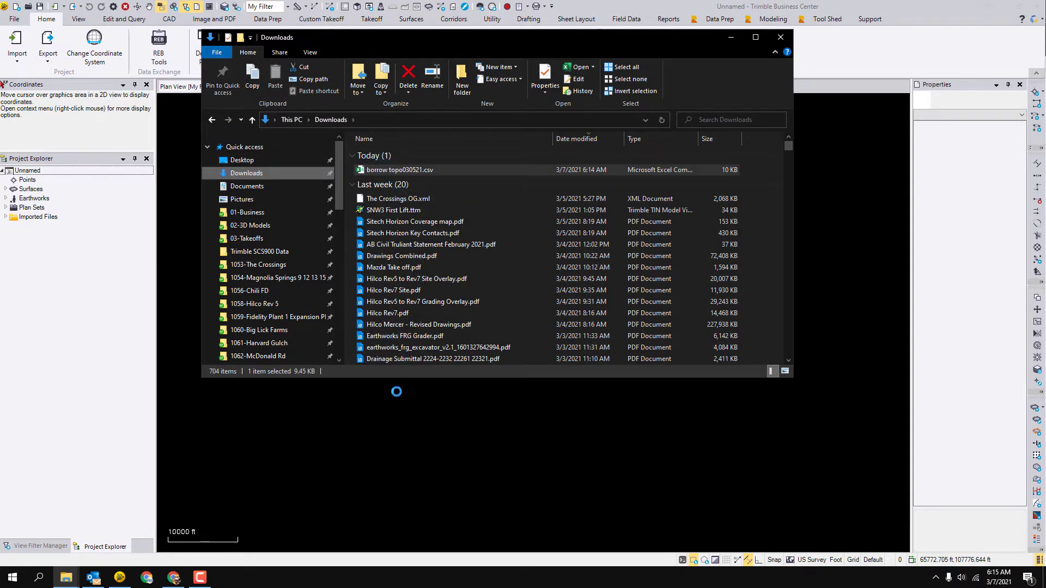
left_click(730, 38)
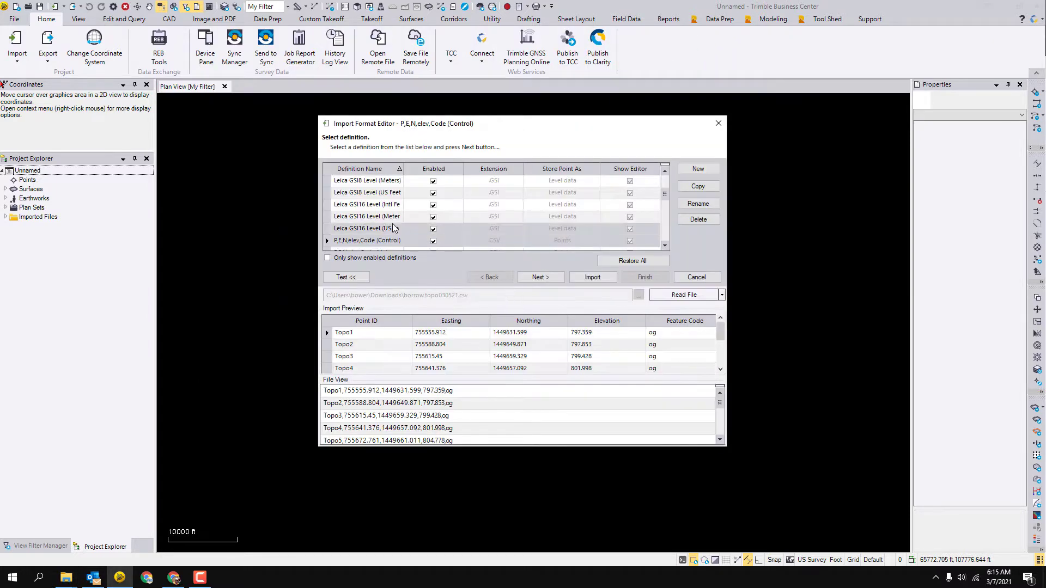
Import the CSV using the P,N,E,elev,Code (Unknown) format definition.
scroll(394, 228, "down", 1)
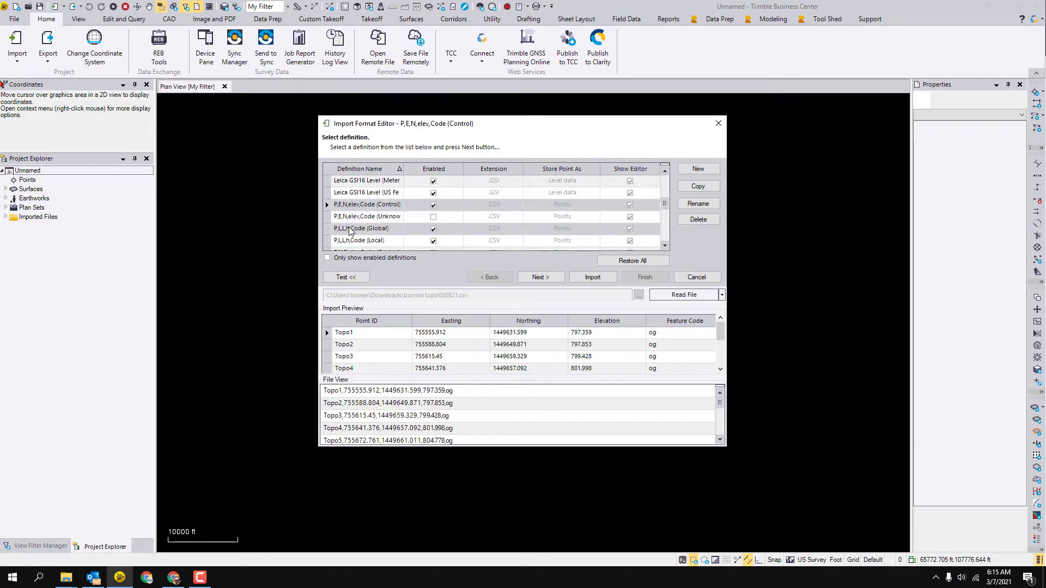
scroll(350, 223, "down", 1)
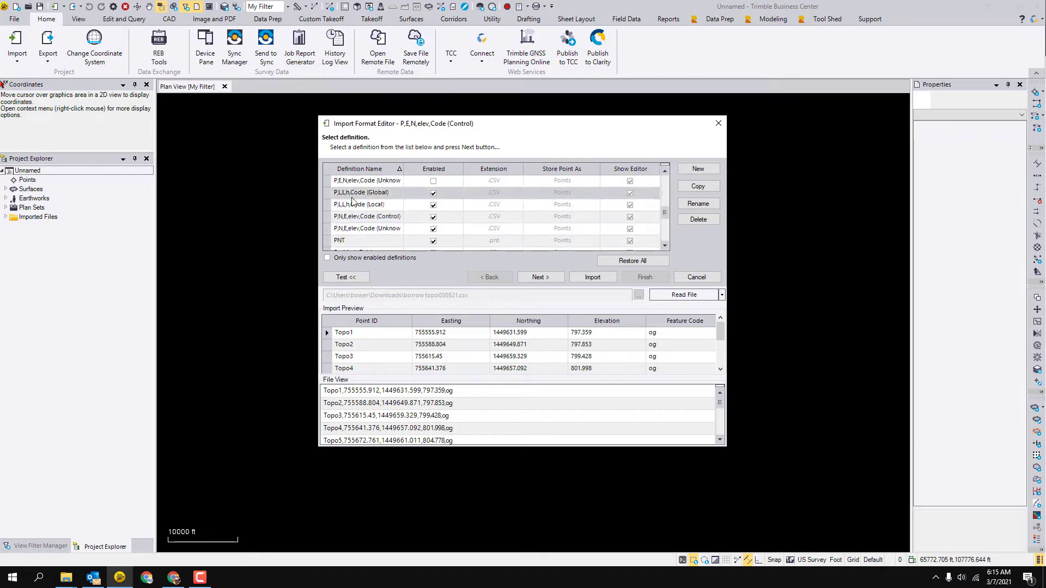
left_click(347, 228)
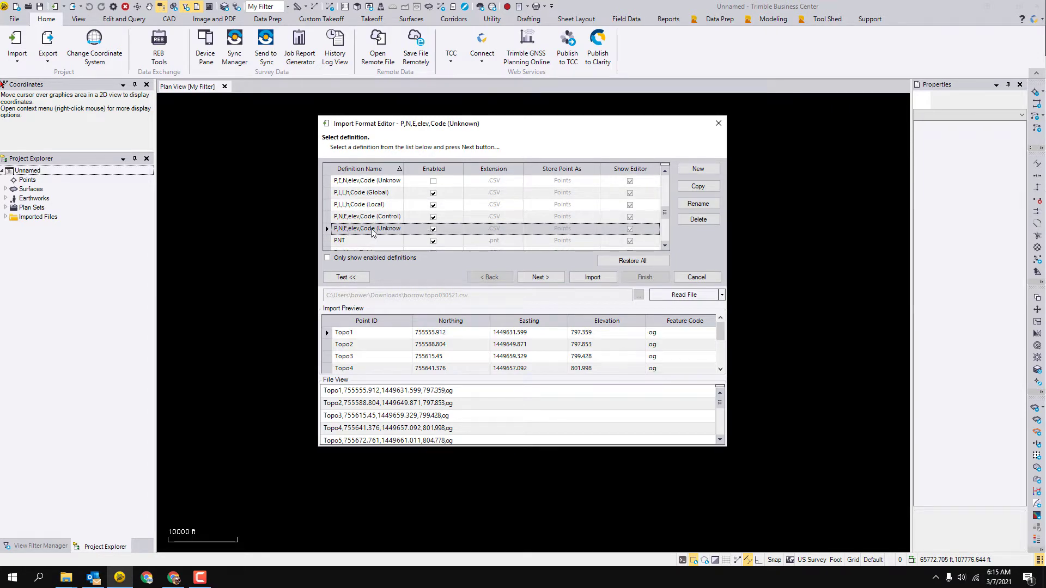
scroll(341, 221, "up", 1)
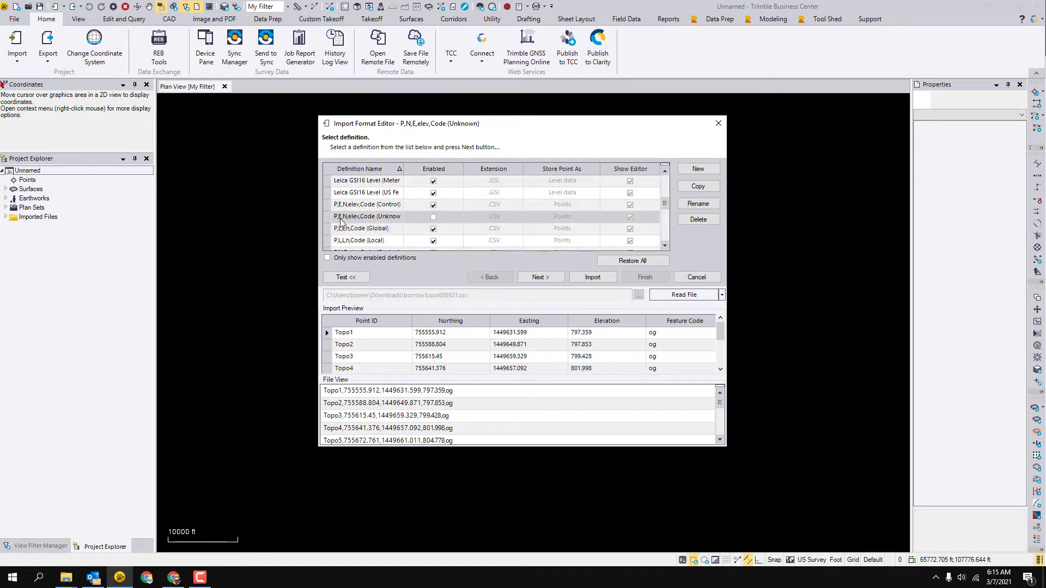
scroll(344, 225, "down", 1)
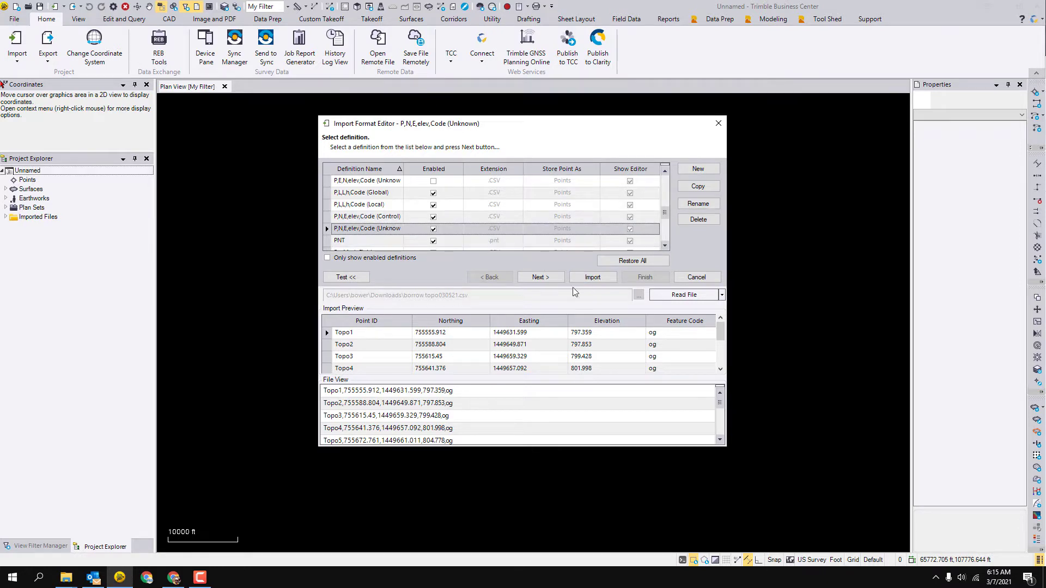
left_click(592, 277)
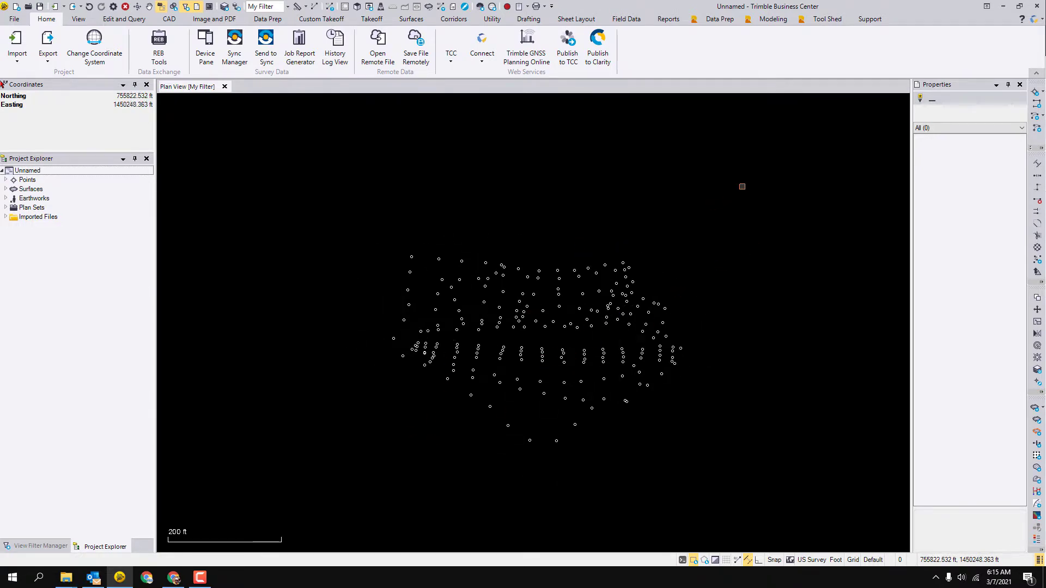
Select all imported topo points in the plan view and decline the project save reminder.
left_click_drag(782, 180, 440, 396)
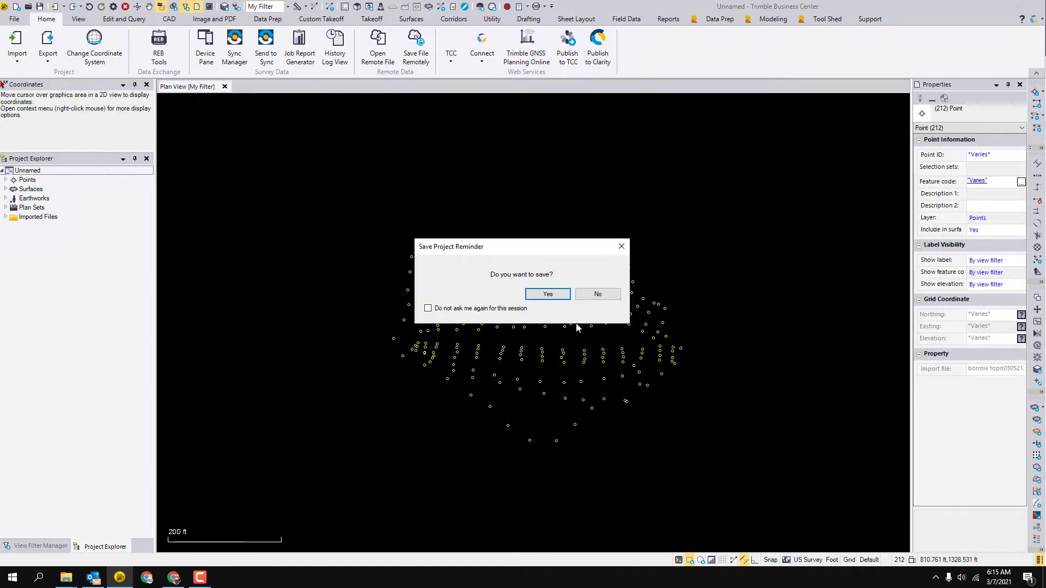
left_click(597, 294)
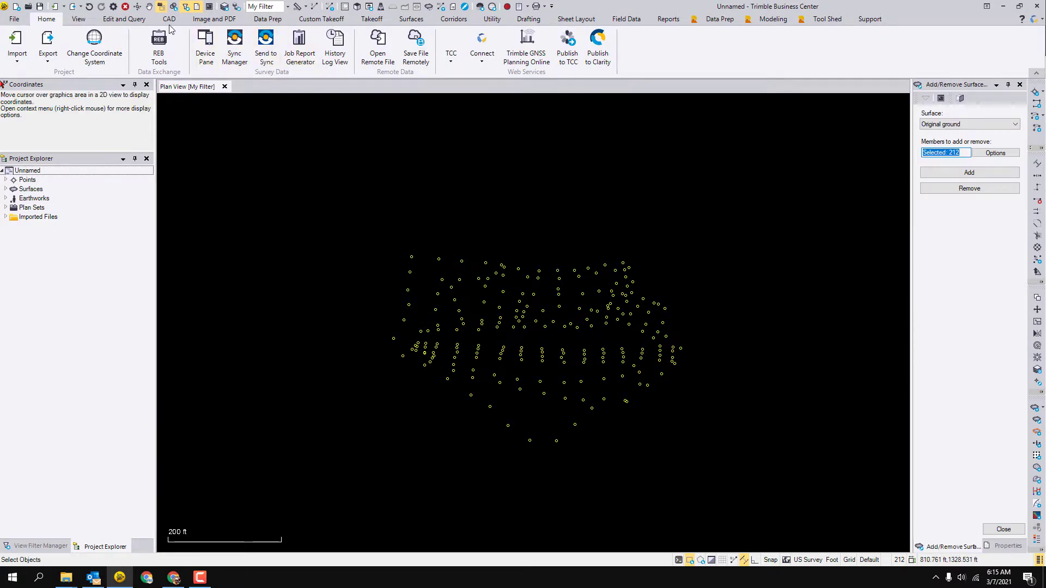
left_click(414, 19)
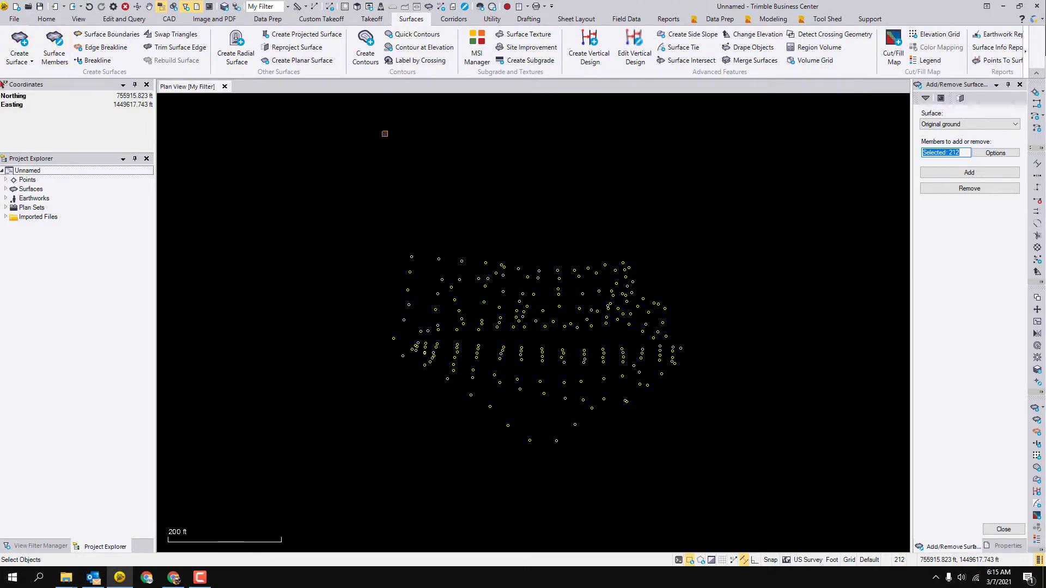
left_click(946, 129)
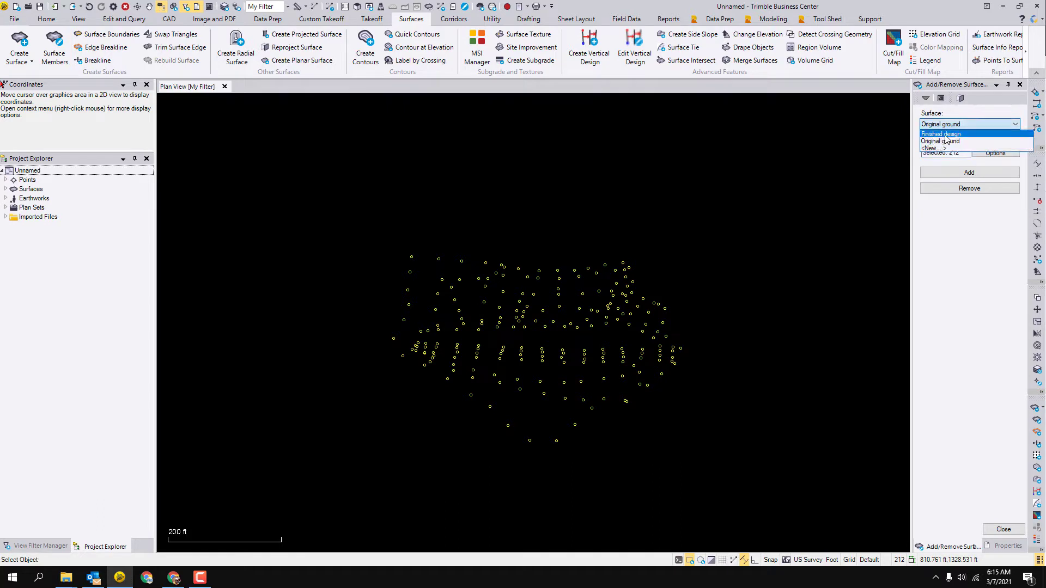
left_click(948, 140)
left_click(992, 126)
left_click(1001, 113)
left_click(1019, 85)
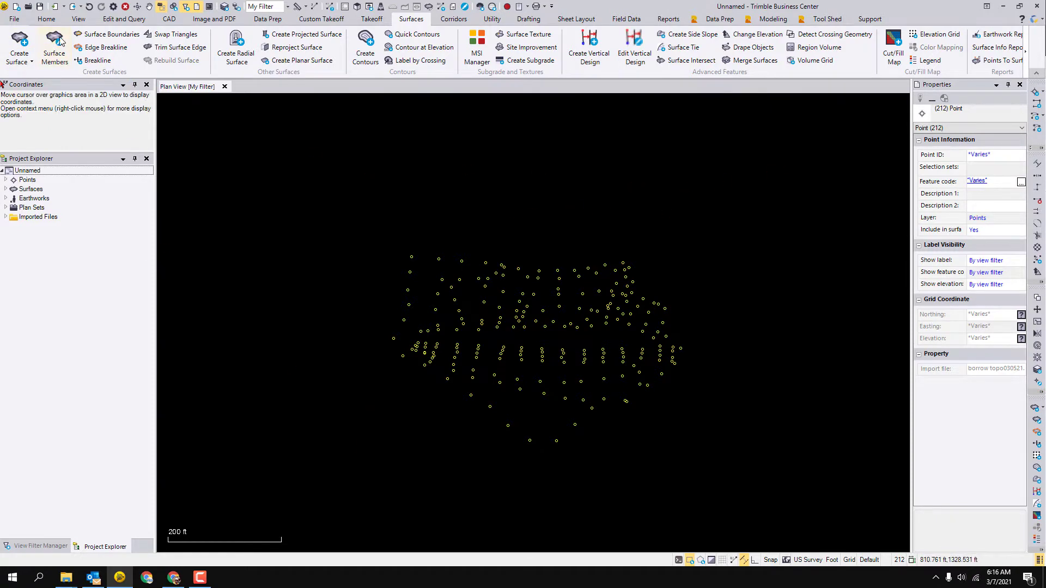
Create a surface named Field Topo from the selected topo points, then clear the selection.
left_click(19, 38)
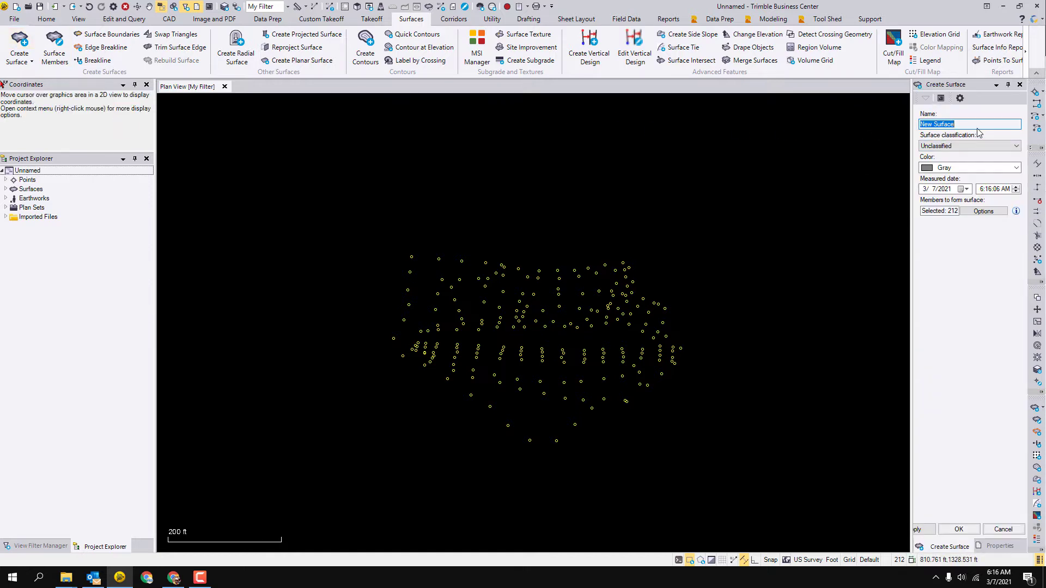
type("Field Topo")
key("Return")
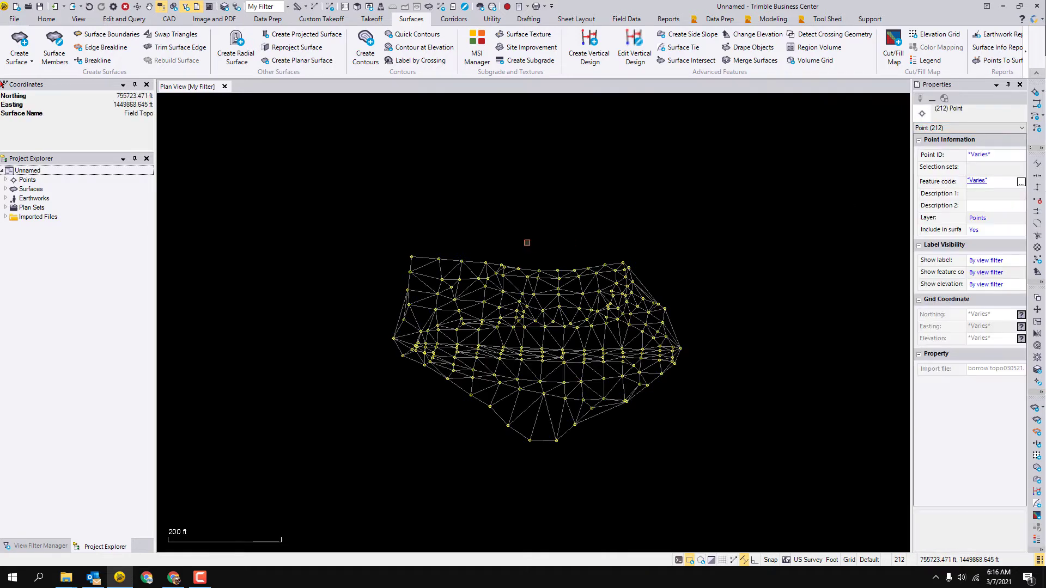
left_click(556, 210)
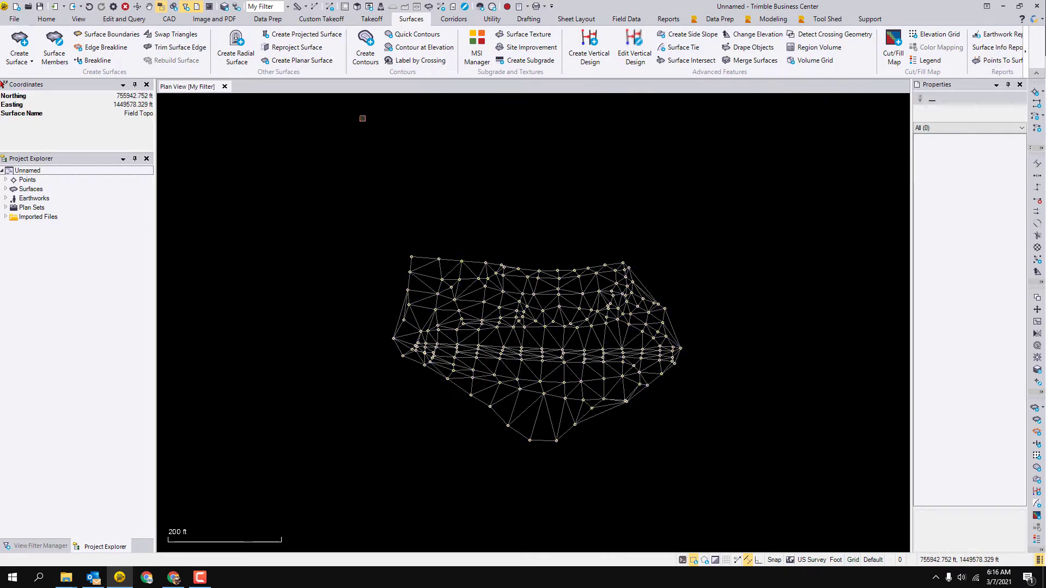
Open a 3D view of the Field Topo surface and examine the triangulation along the channel.
left_click(358, 8)
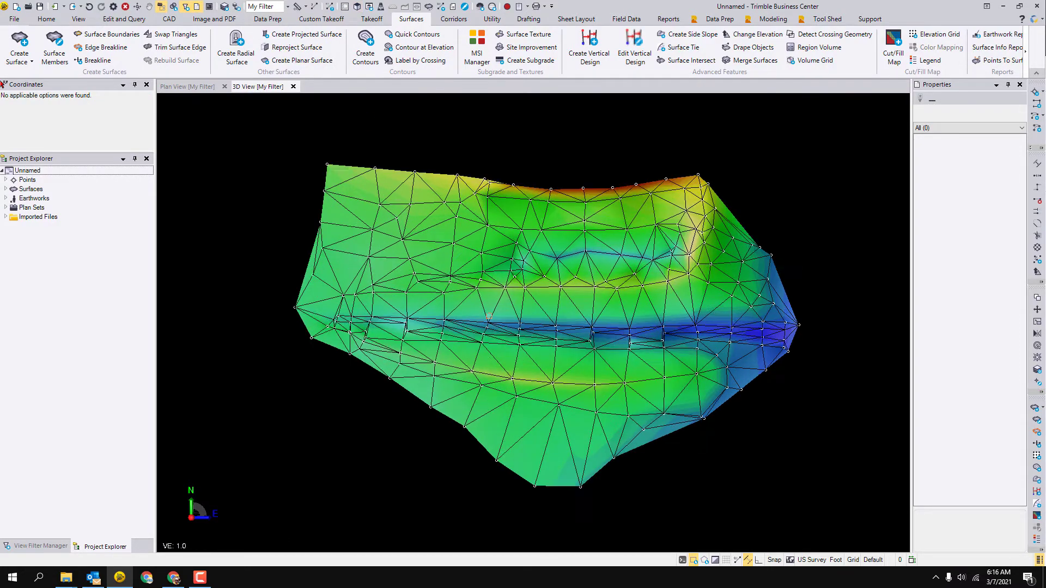
right_click_drag(489, 317, 383, 243)
scroll(465, 311, "up", 3)
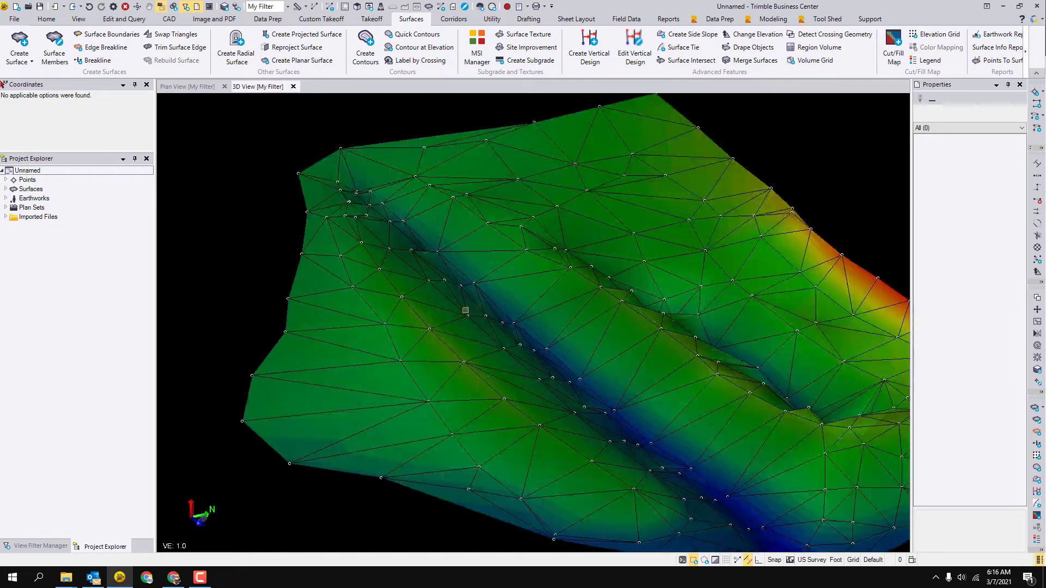
right_click_drag(461, 297, 417, 301)
middle_click_drag(468, 371, 425, 253)
scroll(477, 419, "up", 1)
middle_click_drag(498, 443, 444, 325)
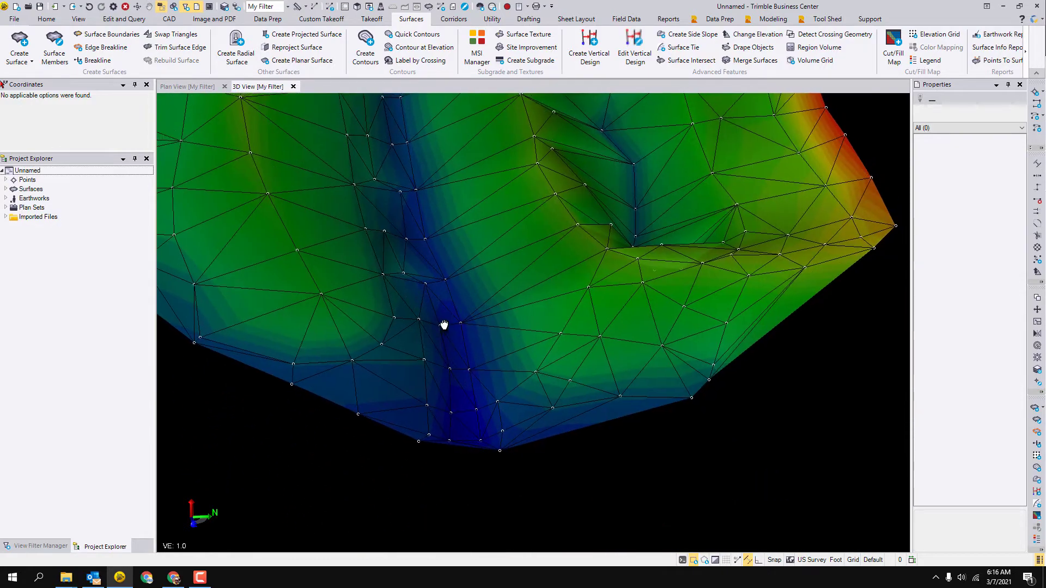
mouse_move(444, 326)
right_mouse_down()
mouse_move(492, 283)
mouse_move(434, 292)
mouse_move(459, 281)
mouse_move(458, 299)
mouse_move(497, 292)
mouse_move(483, 298)
right_mouse_up()
scroll(675, 226, "down", 4)
scroll(483, 297, "up", 2)
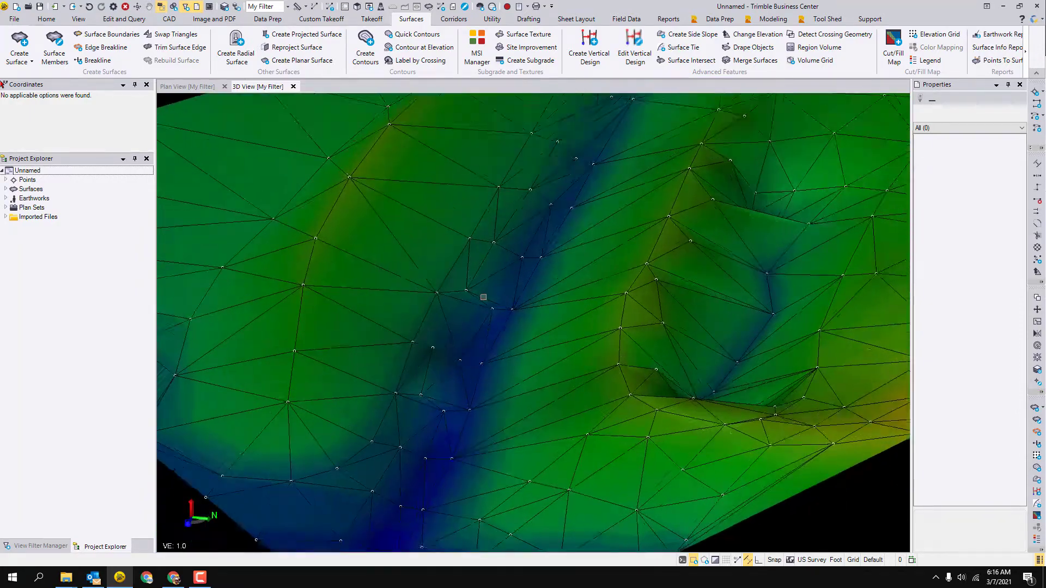
scroll(484, 297, "up", 1)
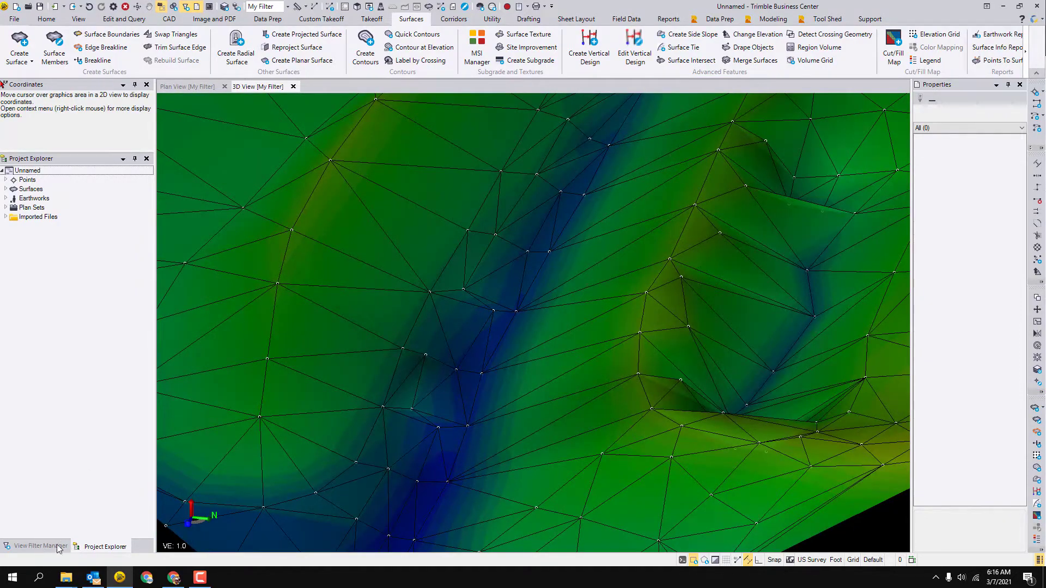
Turn on feature code labels for the points in the view filter.
left_click(35, 547)
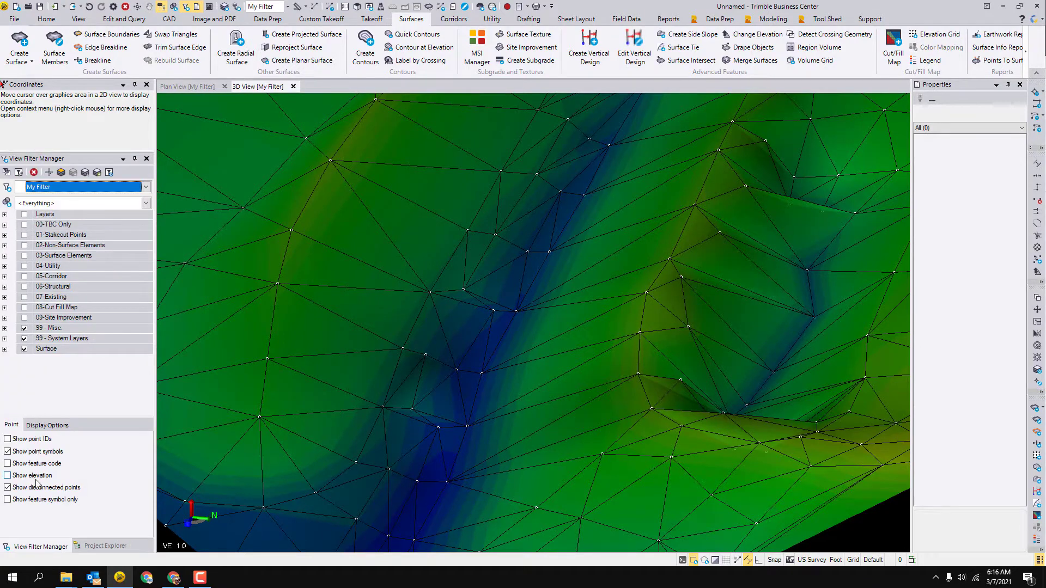
left_click(7, 464)
scroll(400, 329, "up", 3)
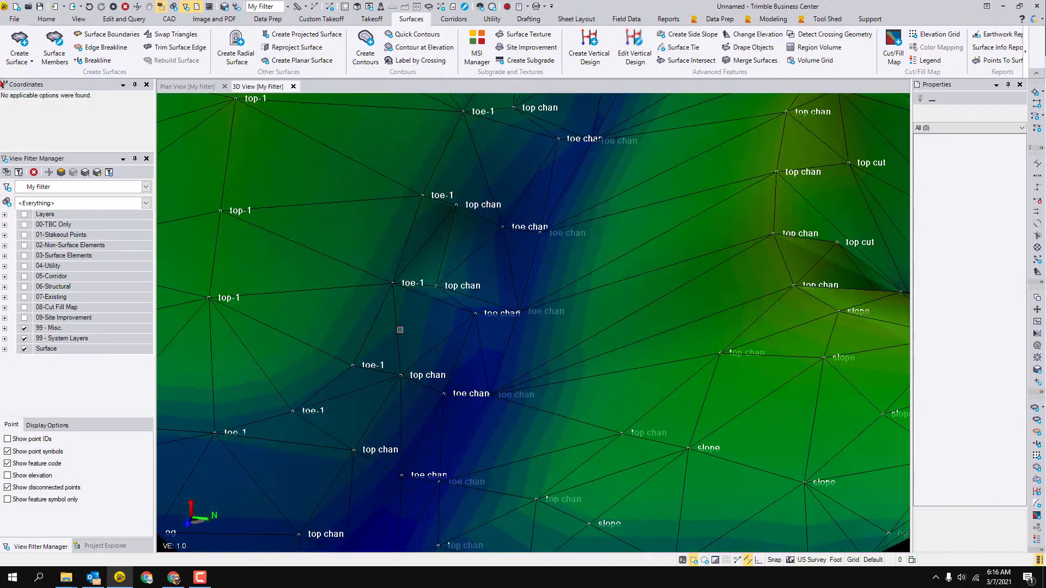
middle_click_drag(405, 343, 381, 322)
scroll(381, 322, "down", 1)
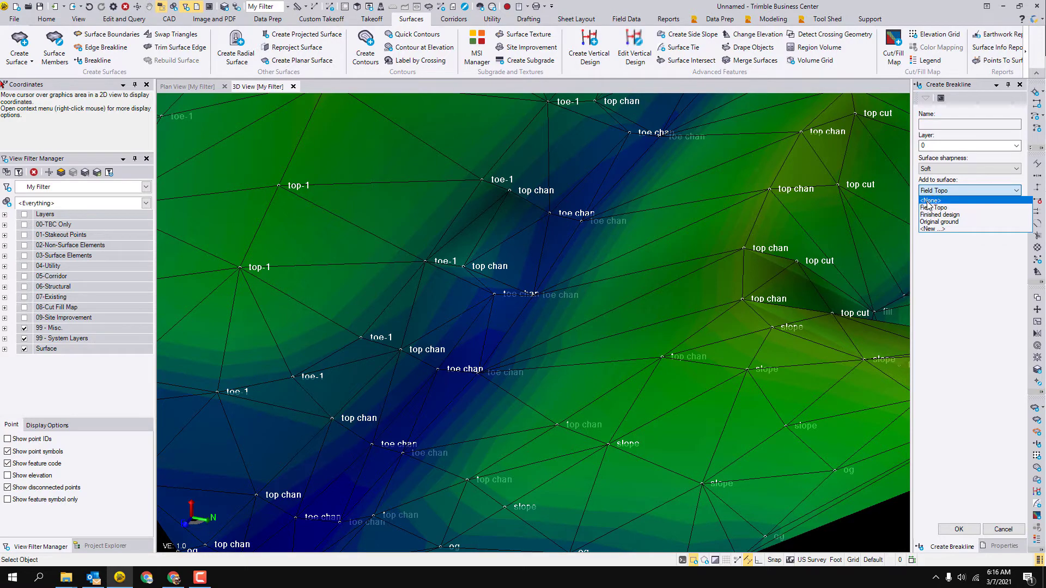
Create a soft breakline on layer 0 for the Field Topo surface, starting at the toe chan point at the channel's east end.
left_click(970, 534)
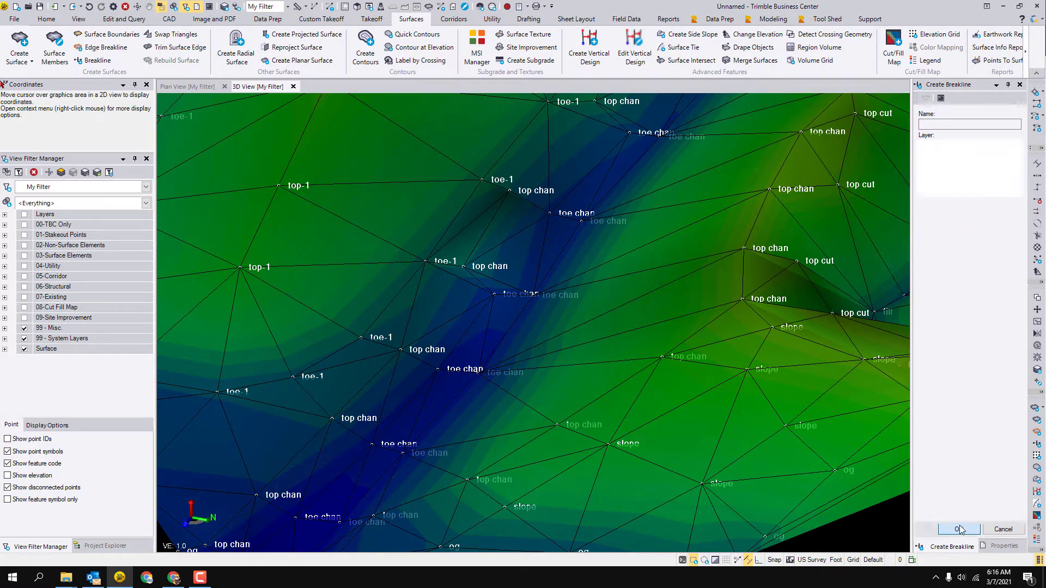
middle_click_drag(406, 434, 542, 252)
mouse_move(548, 260)
right_mouse_down()
mouse_move(504, 279)
mouse_move(531, 292)
mouse_move(526, 285)
mouse_move(563, 283)
mouse_move(565, 266)
mouse_move(556, 283)
mouse_move(536, 278)
right_mouse_up()
middle_click_drag(536, 277, 511, 321)
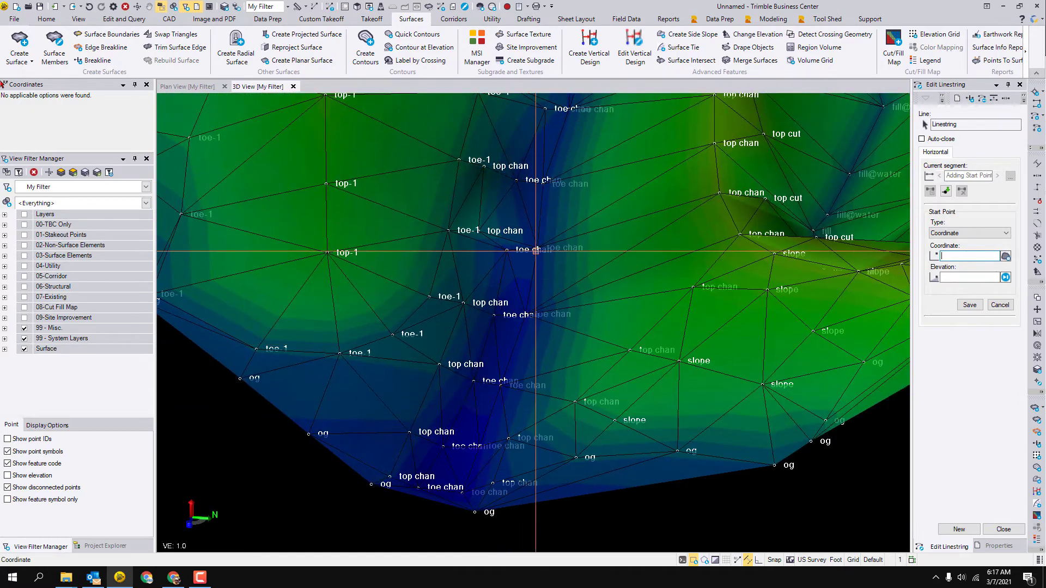
middle_click_drag(536, 251, 477, 443)
middle_click_drag(577, 212, 458, 398)
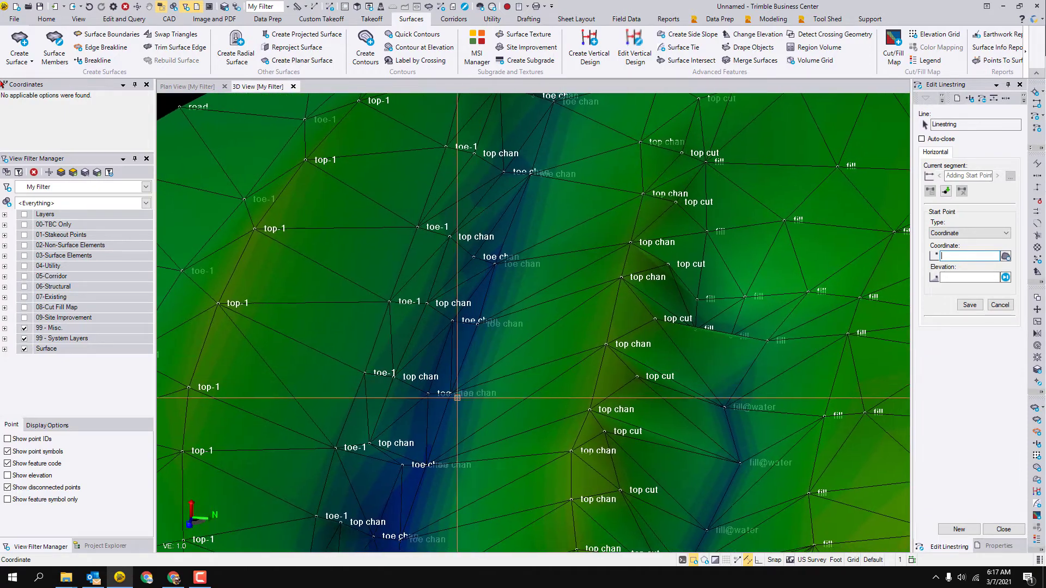
middle_click_drag(541, 154, 528, 294)
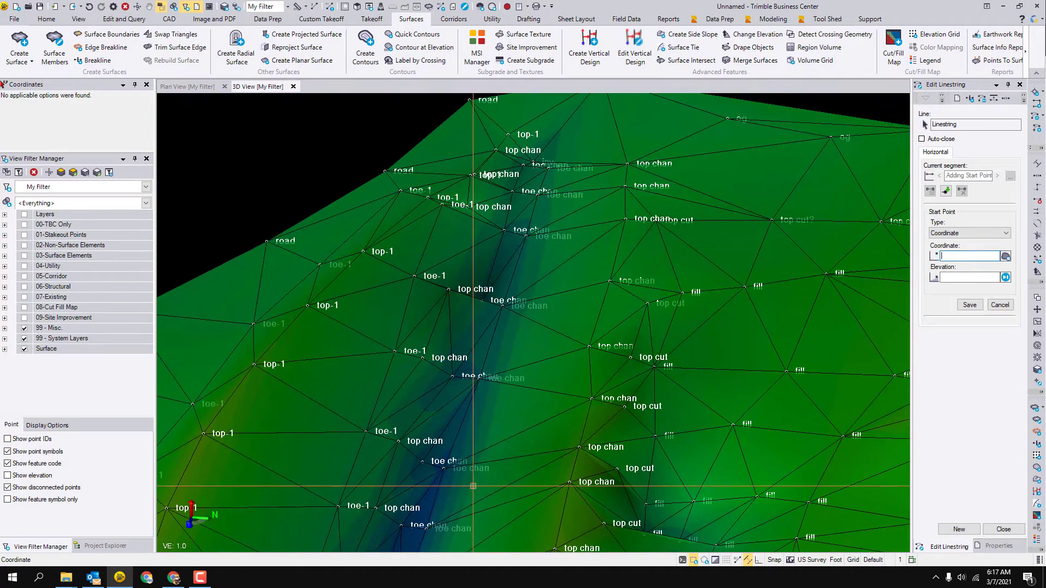
middle_click_drag(473, 486, 359, 300)
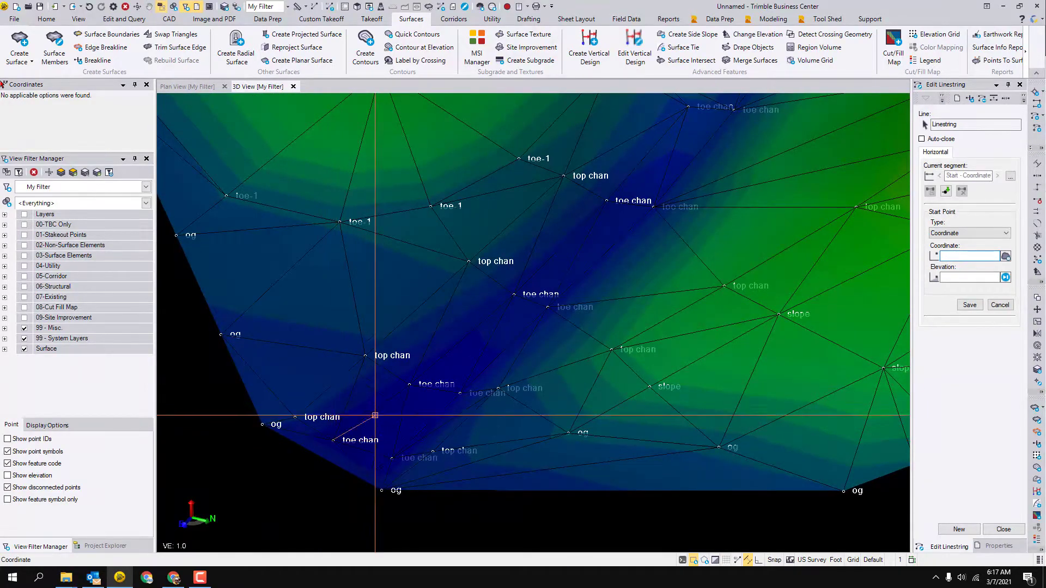
Extend the breakline westward from the east end through the successive toe chan points along the channel's south toe.
left_click(409, 384)
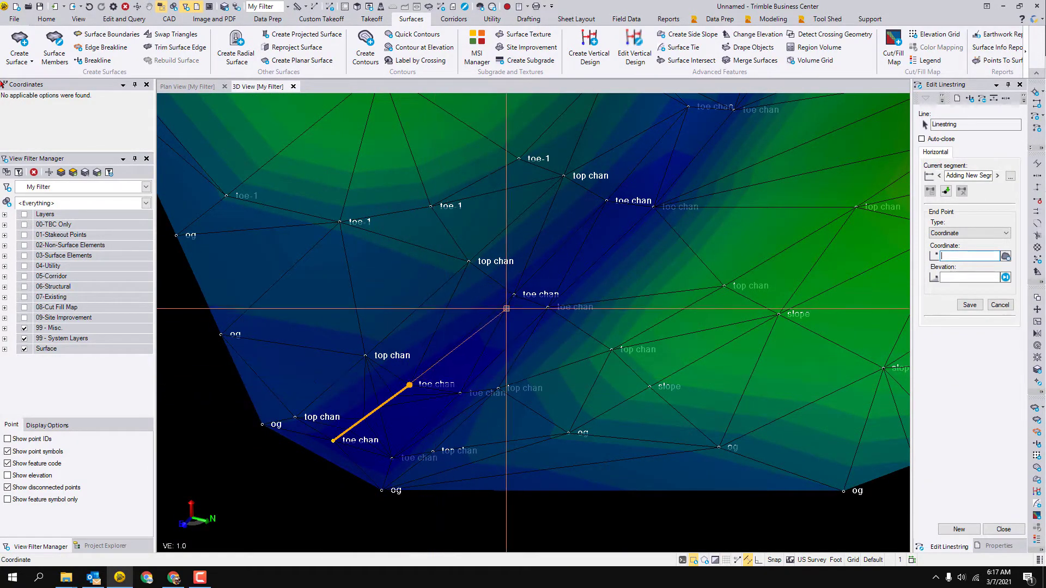
left_click(512, 294)
middle_click_drag(553, 268, 547, 300)
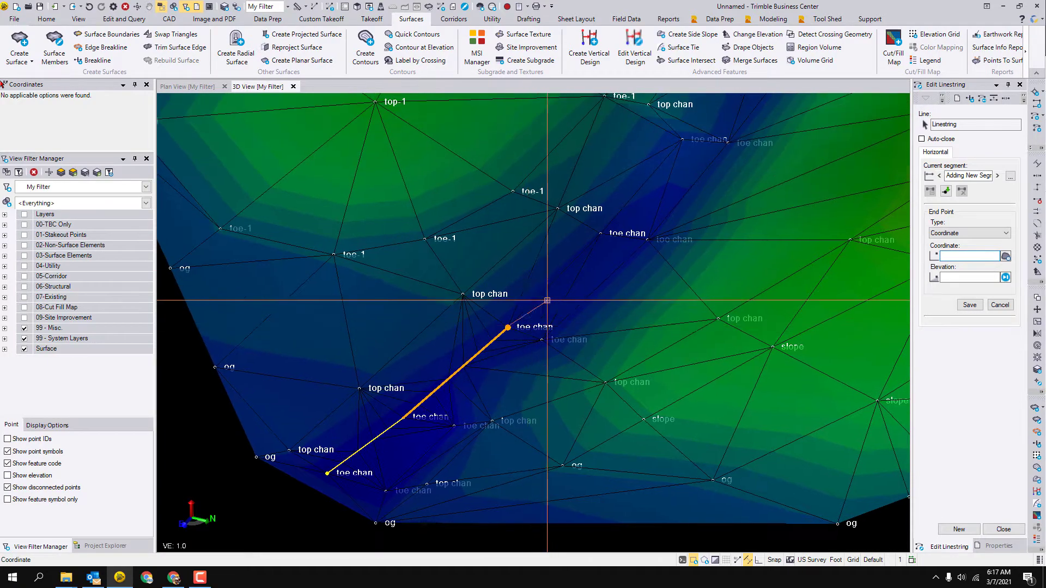
middle_click_drag(599, 236, 617, 264)
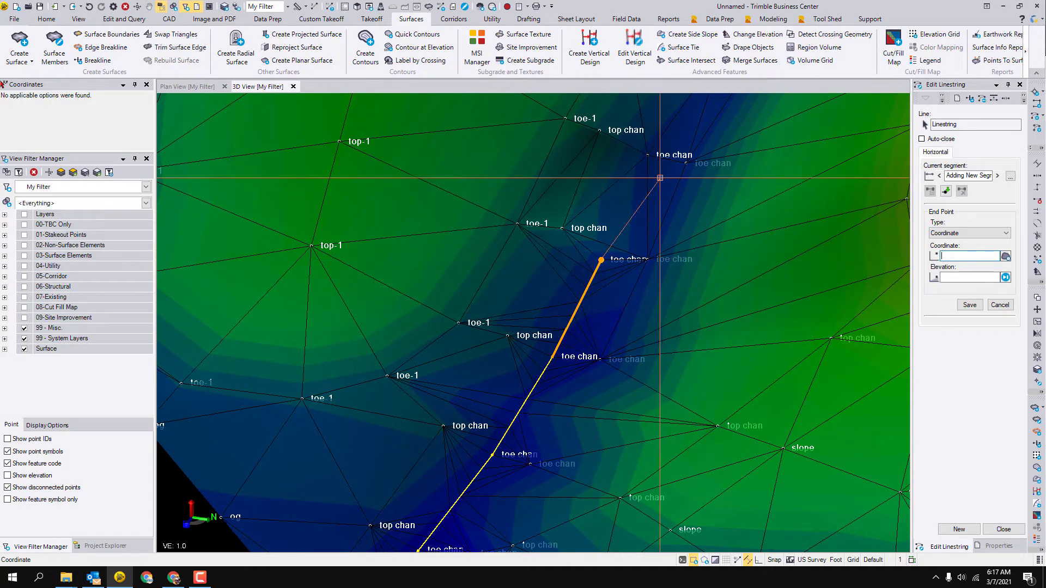
middle_click_drag(661, 155, 574, 431)
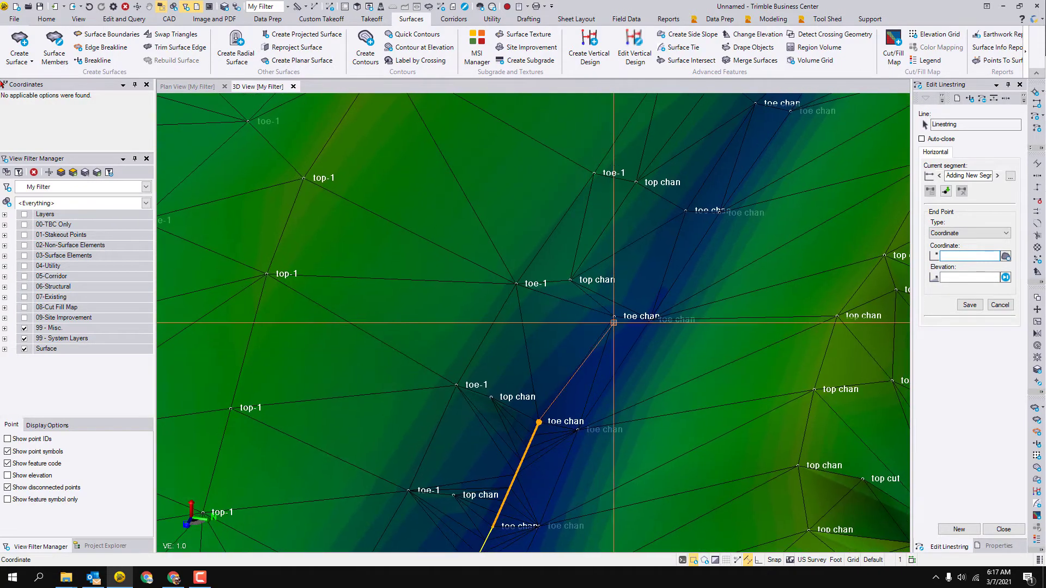
left_click(614, 316)
middle_click_drag(684, 208, 638, 291)
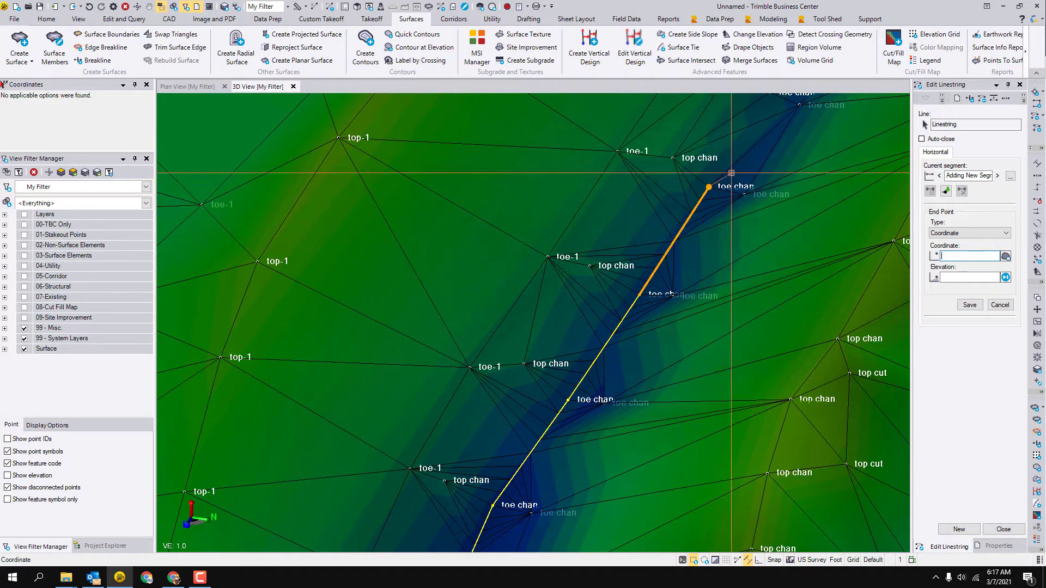
Continue the south toe breakline through the remaining toe chan points and end it beside the inv point at the channel's west end.
middle_click_drag(662, 158, 613, 336)
left_click(598, 344)
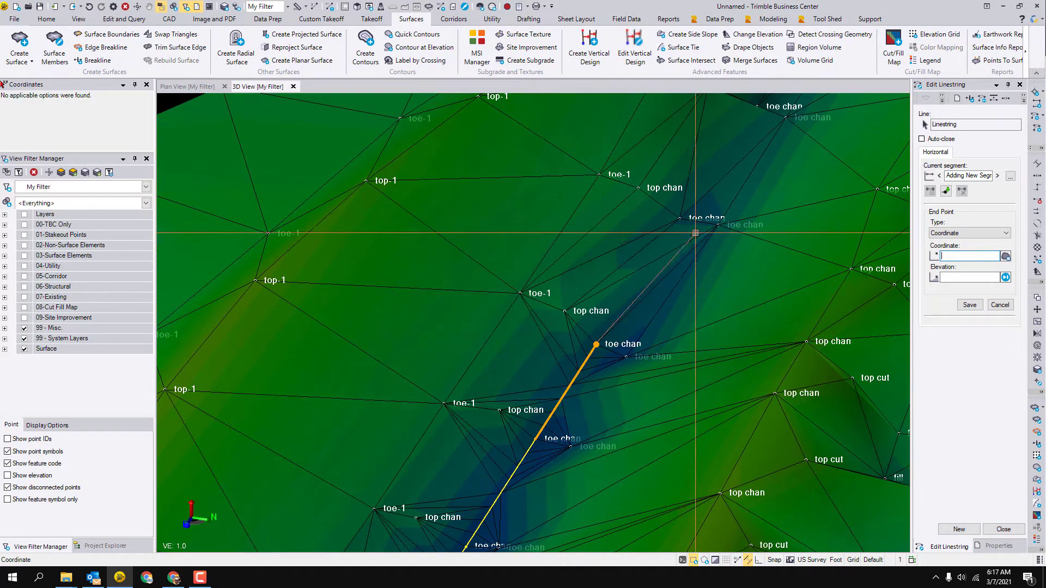
middle_click_drag(676, 219, 713, 251)
left_click(665, 320)
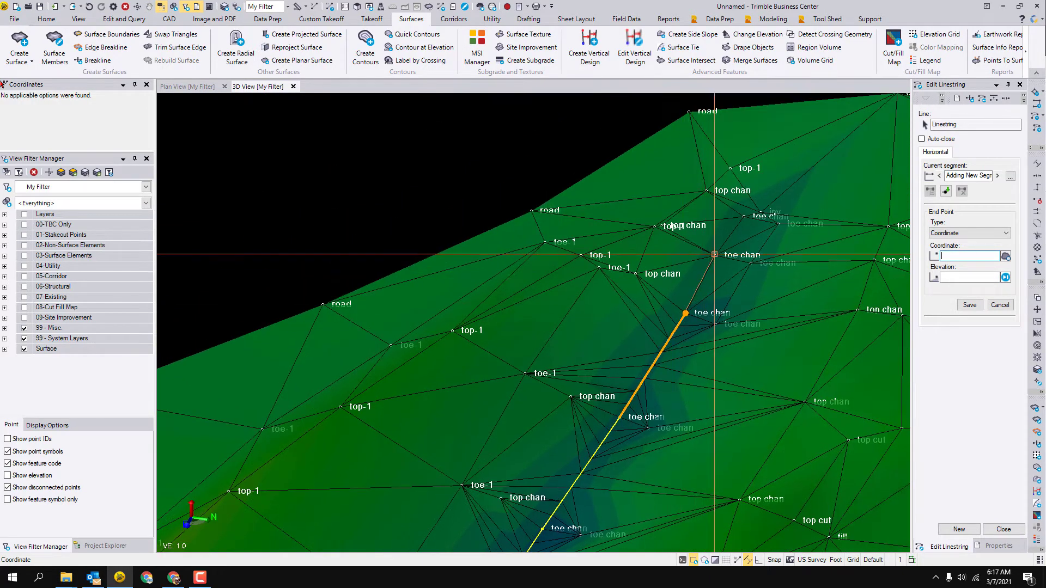
scroll(744, 211, "up", 2)
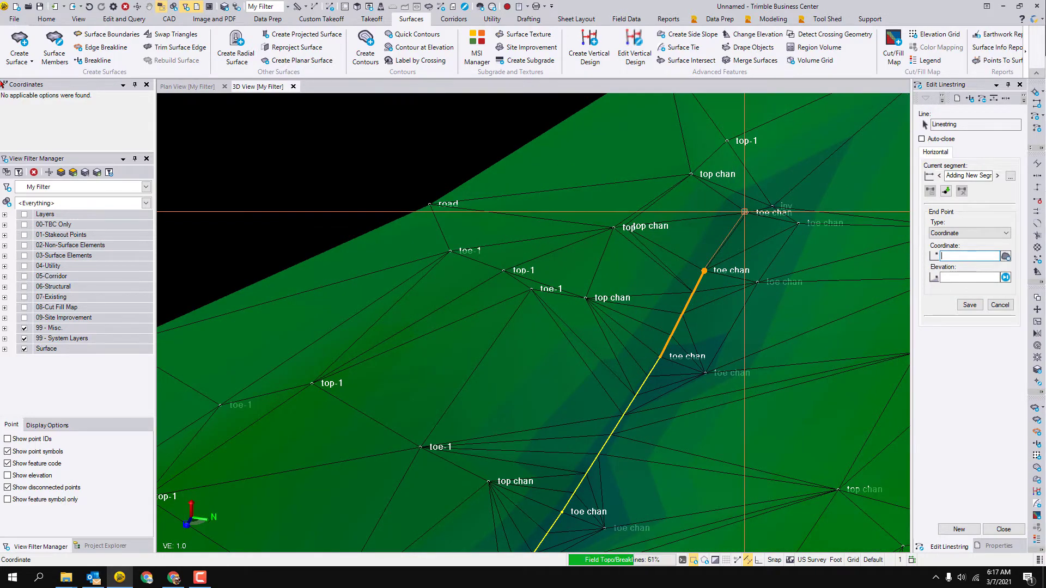
left_click(744, 212)
middle_click_drag(770, 222, 805, 244)
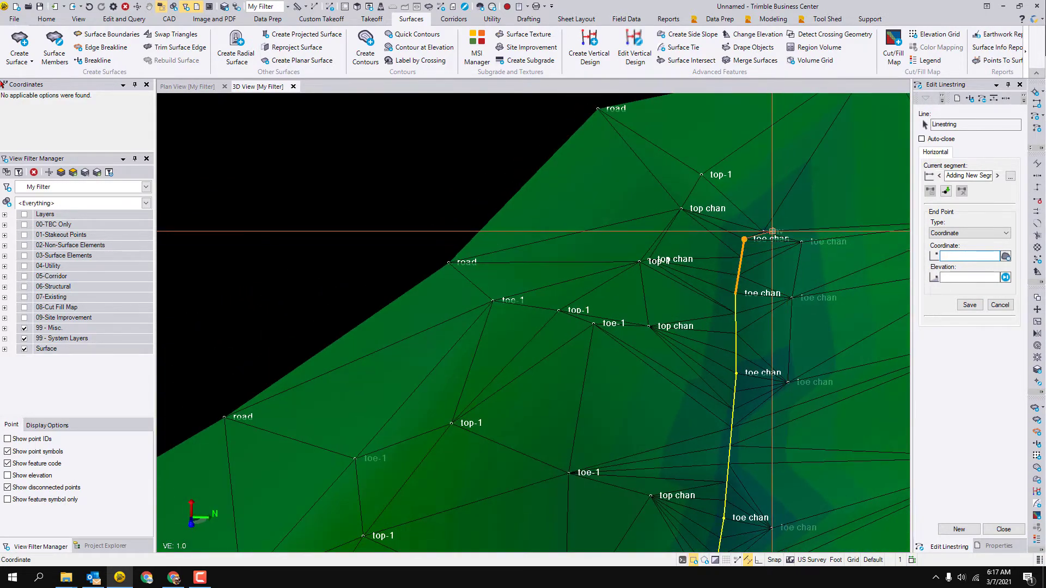
middle_click_drag(742, 227, 913, 375)
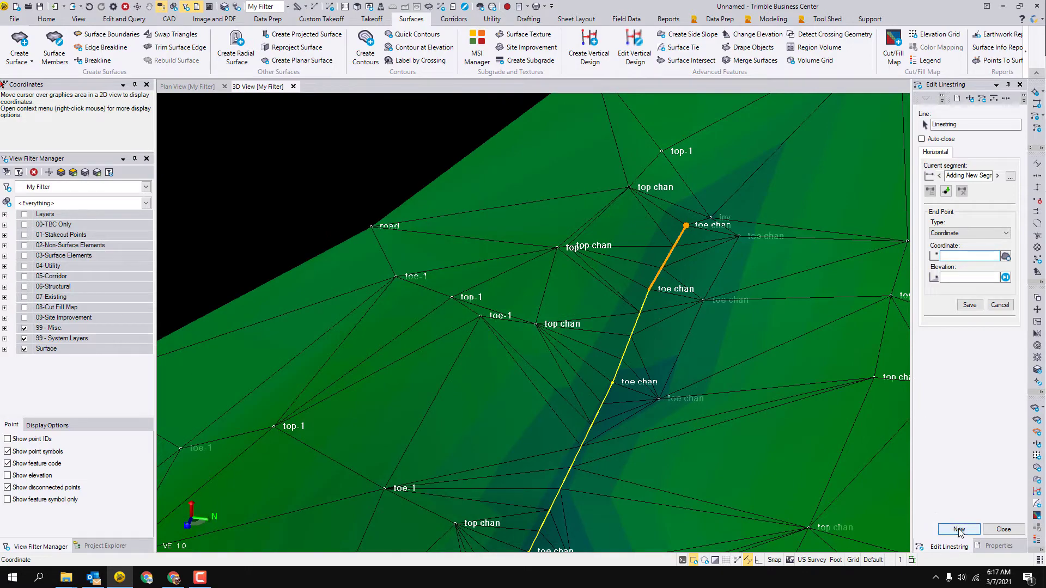
Start a new breakline at the south-side top chan point at the channel's east end and run it through the first top chan points.
scroll(658, 356, "down", 4)
middle_click_drag(662, 374, 675, 199)
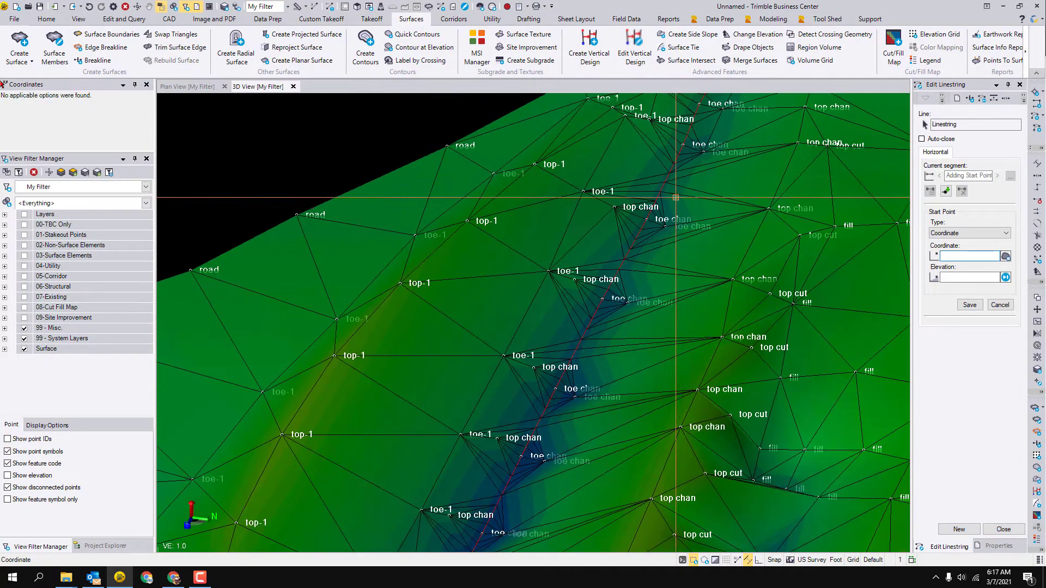
middle_click_drag(603, 376, 627, 207)
middle_click_drag(623, 420, 759, 103)
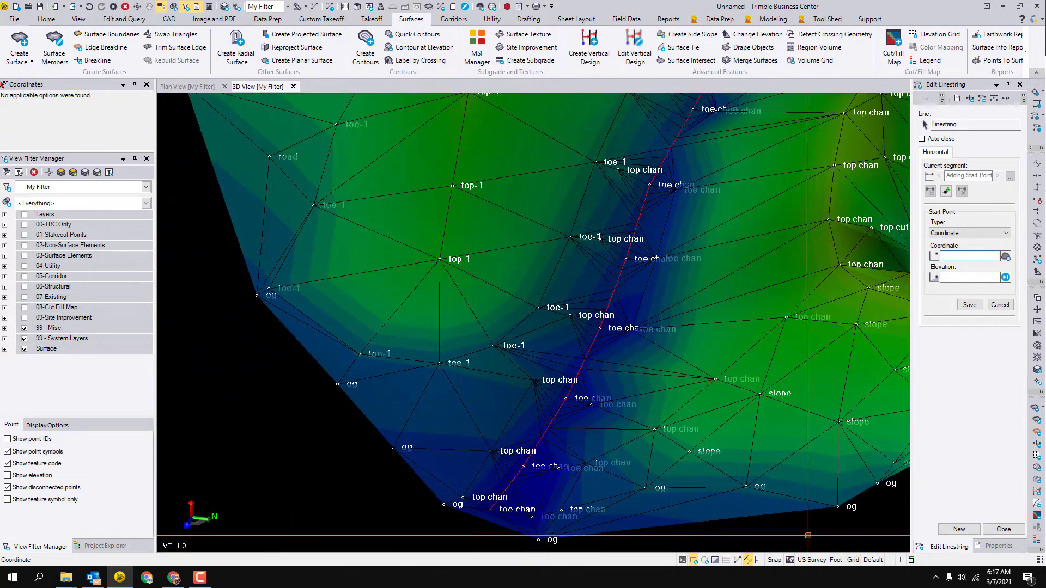
scroll(537, 374, "up", 4)
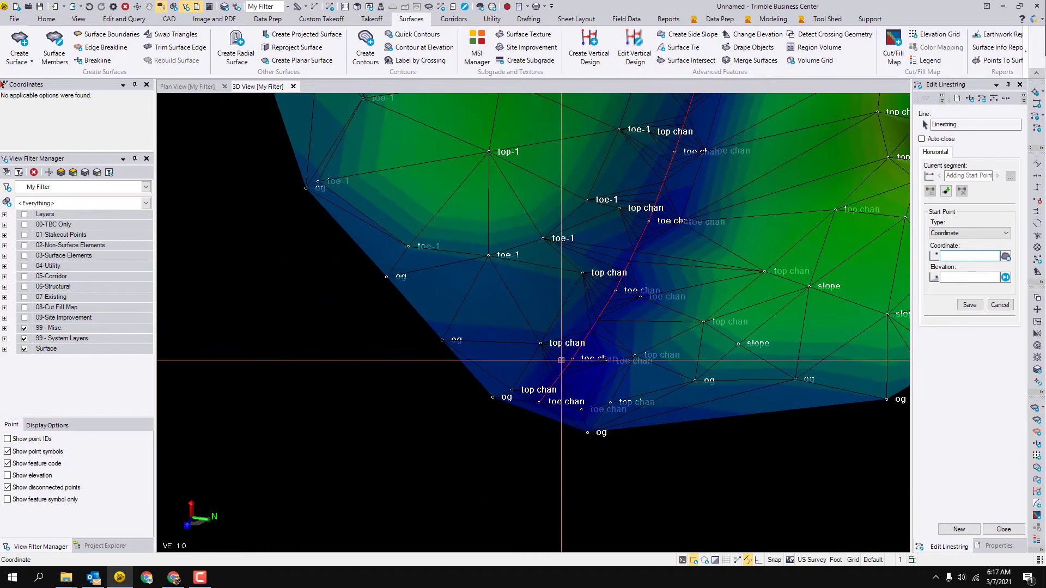
left_click(490, 380)
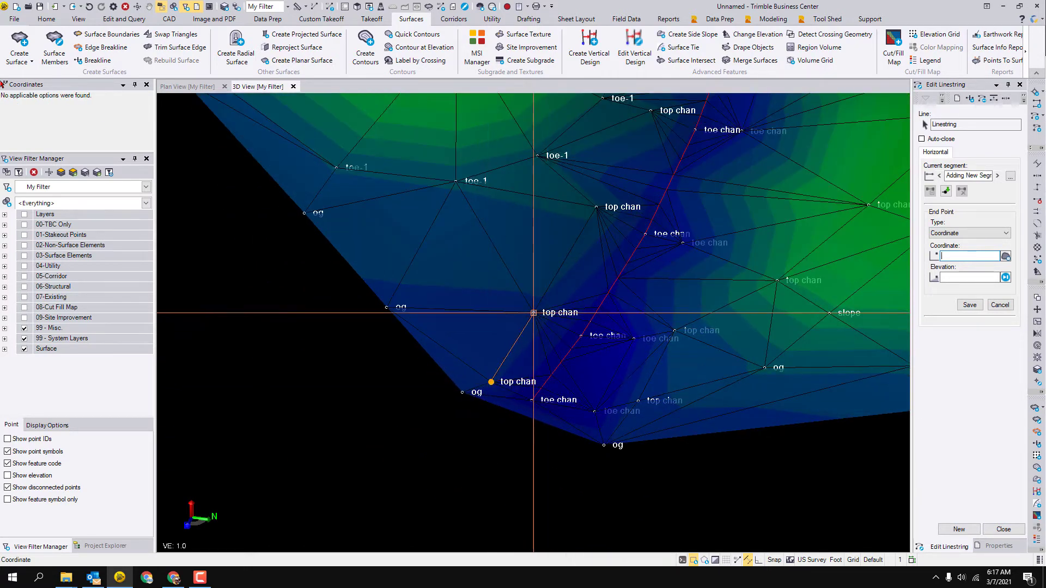
left_click(534, 313)
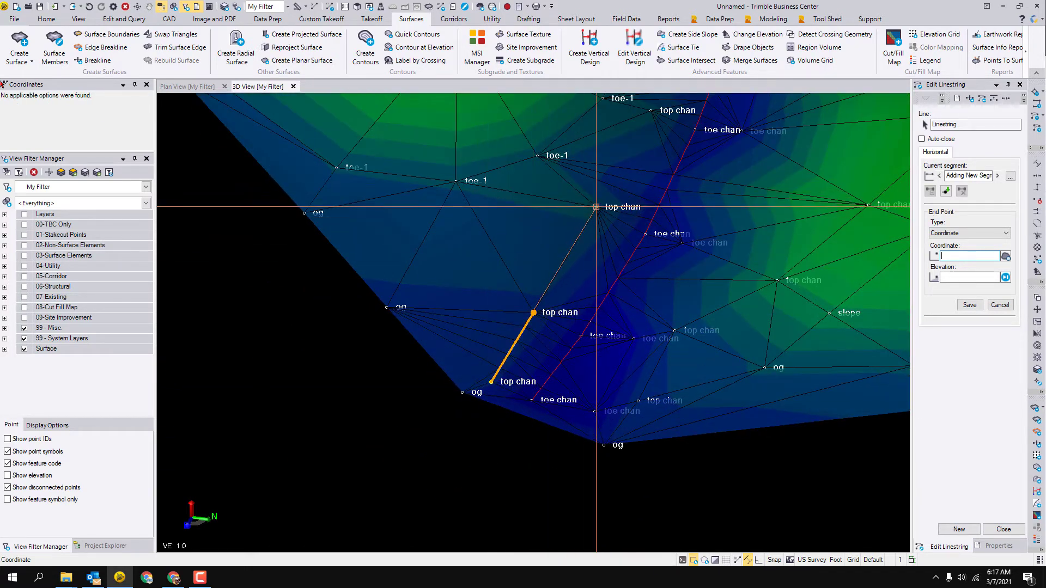
scroll(577, 273, "up", 2)
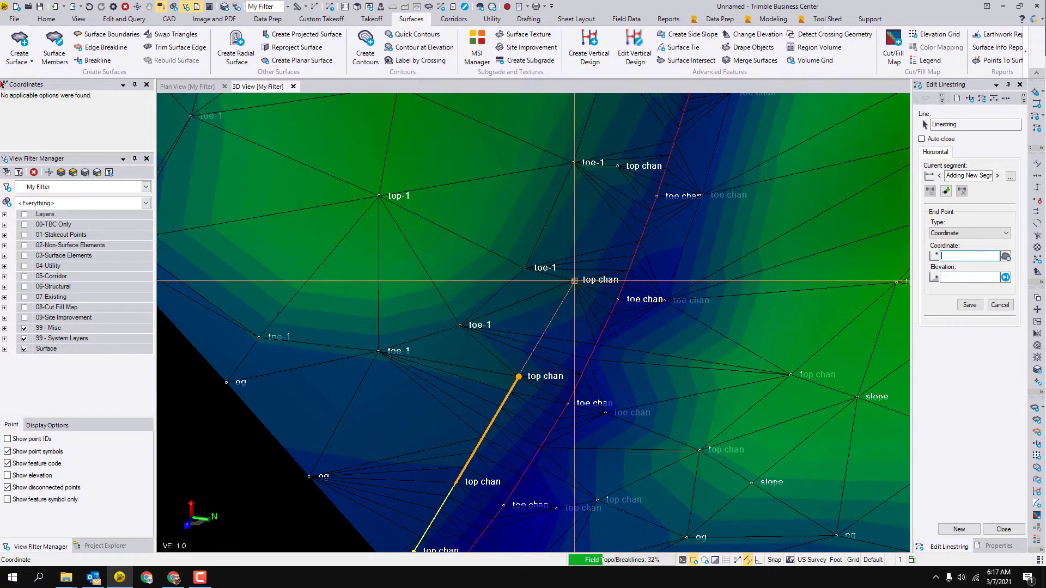
left_click(574, 281)
Extend the south top-of-channel breakline westward through the top chan points along the middle of the channel.
middle_click_drag(626, 165, 548, 295)
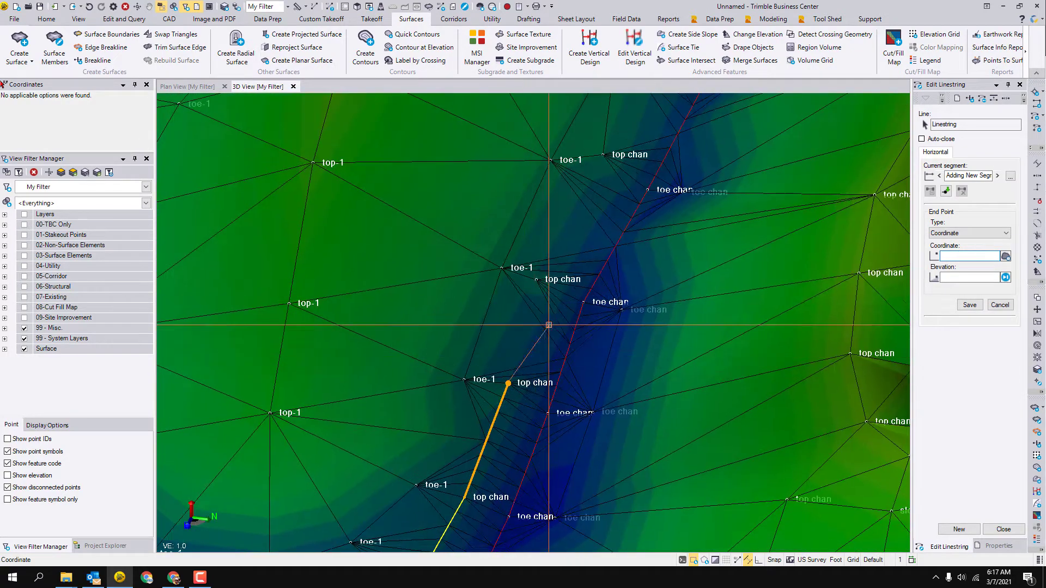
left_click(536, 280)
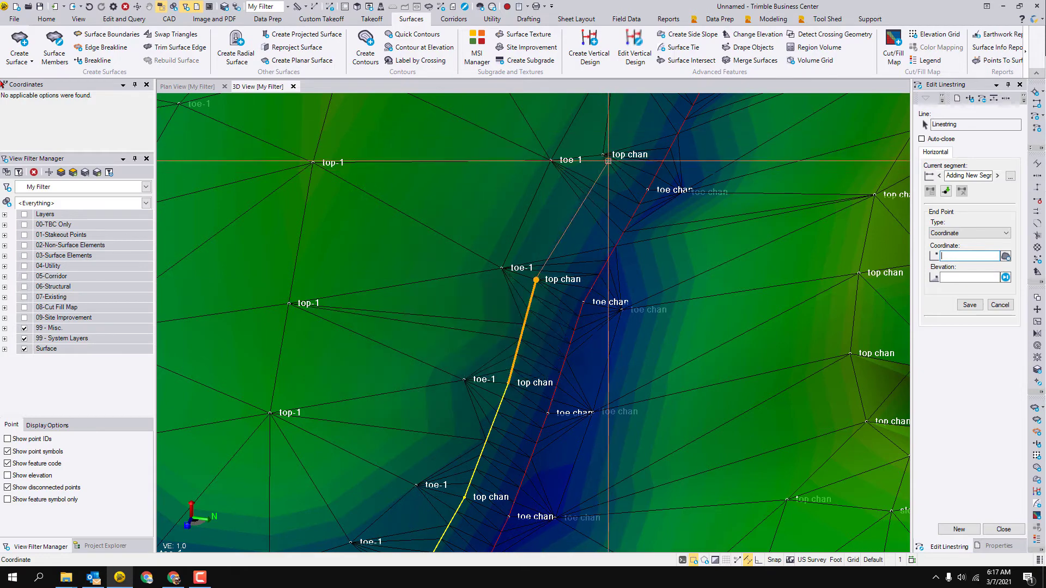
middle_click_drag(599, 136, 567, 281)
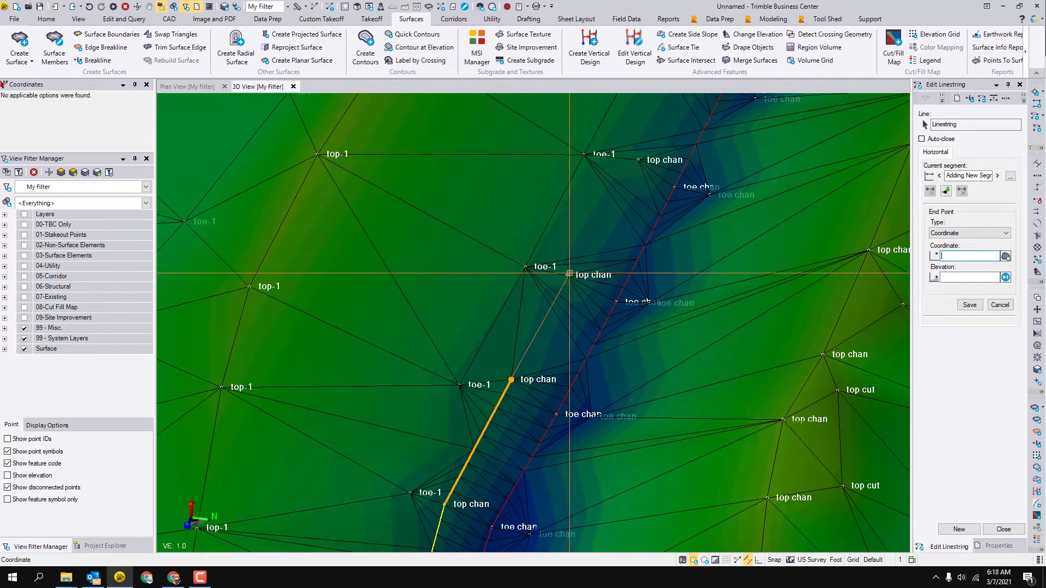
left_click(567, 275)
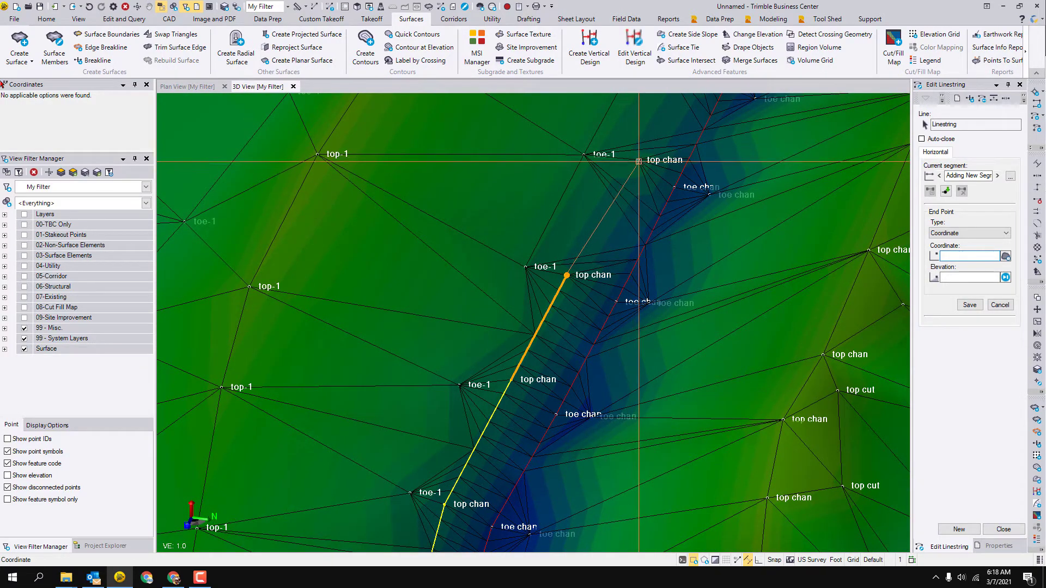
middle_click_drag(640, 159, 579, 289)
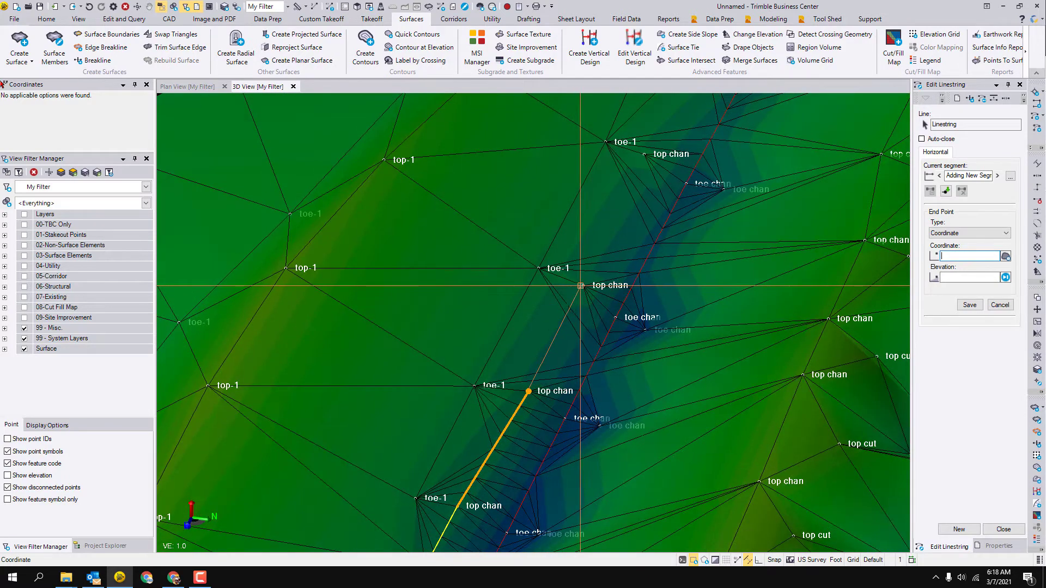
left_click(584, 286)
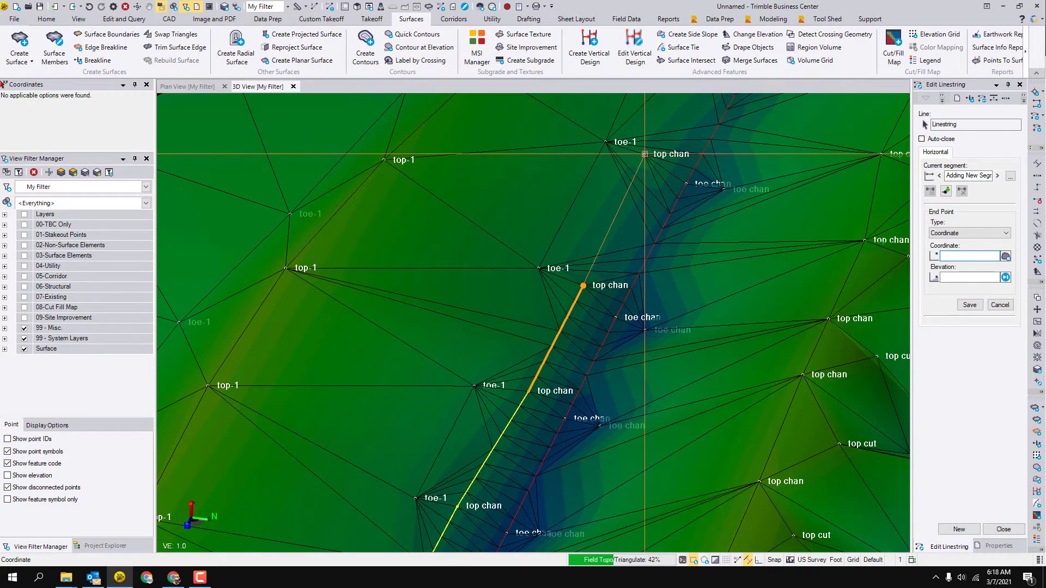
left_click(646, 154)
middle_click_drag(612, 224, 455, 533)
left_click(547, 356)
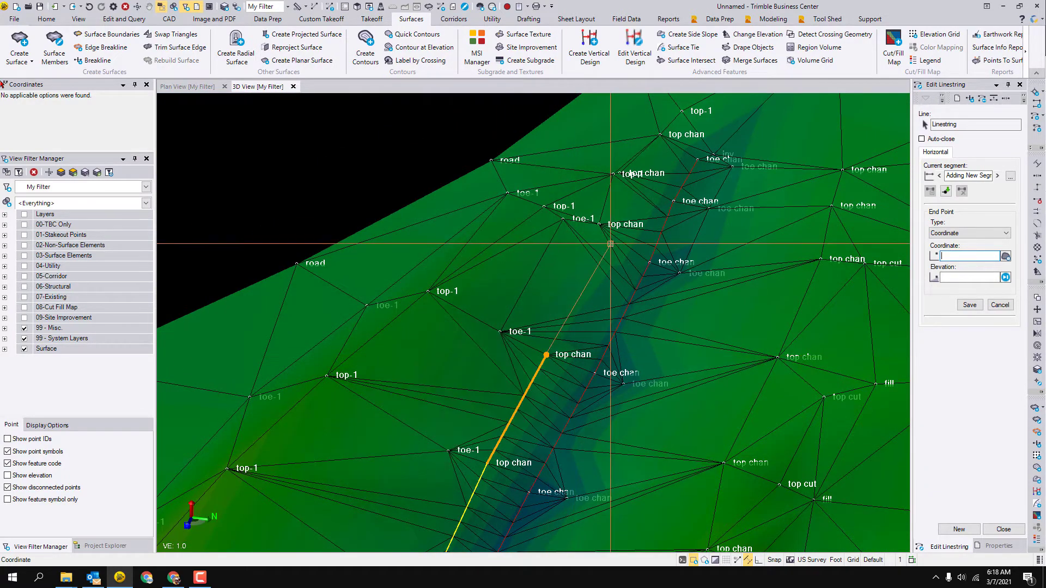
Carry the south top-of-channel breakline through the last top chan points and finish it at the top-1 point at the west end.
scroll(605, 158, "up", 5)
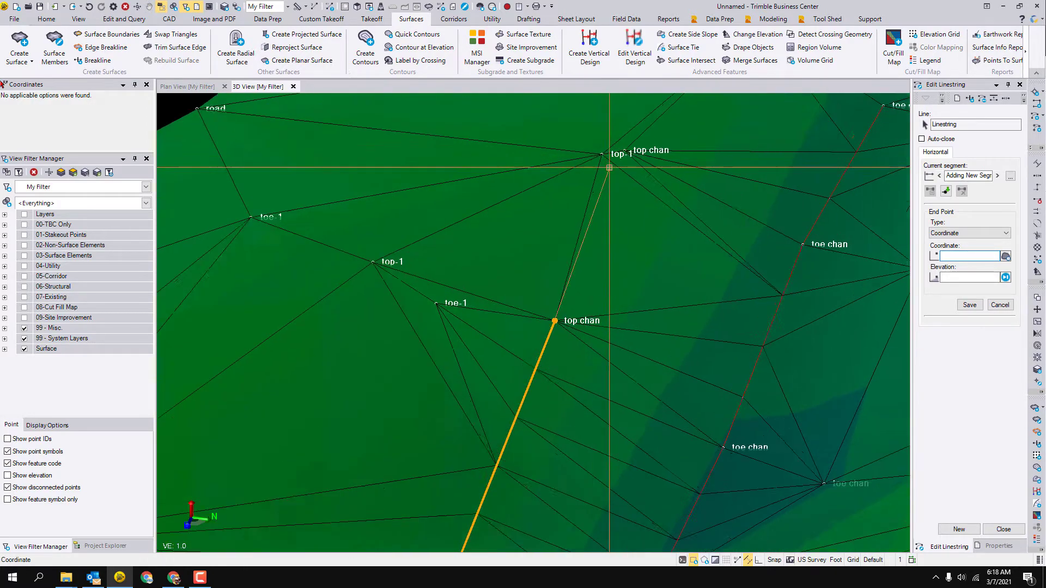
scroll(633, 145, "up", 2)
left_click(633, 135)
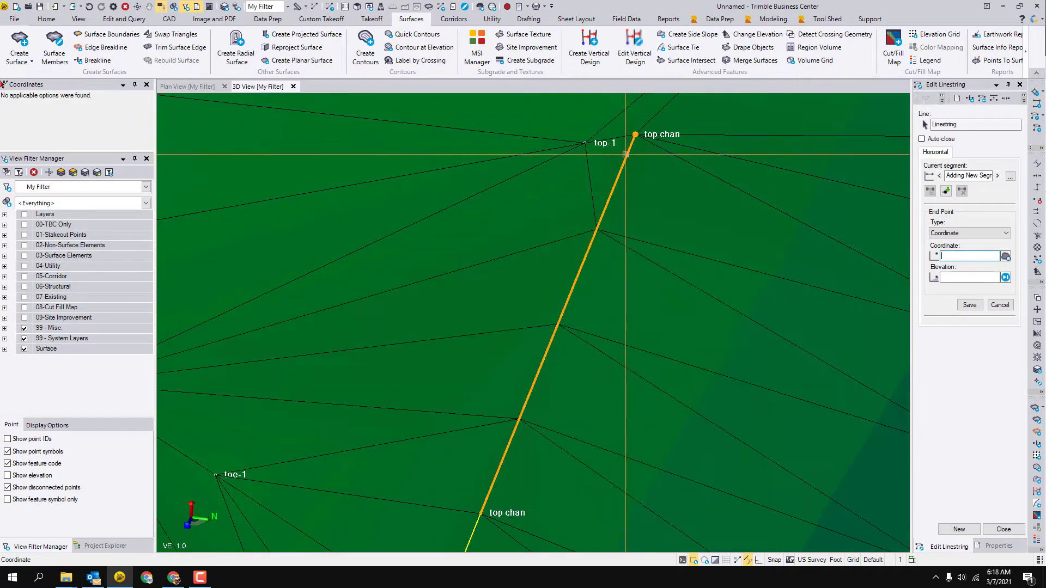
scroll(627, 140, "down", 3)
middle_click_drag(626, 141, 489, 401)
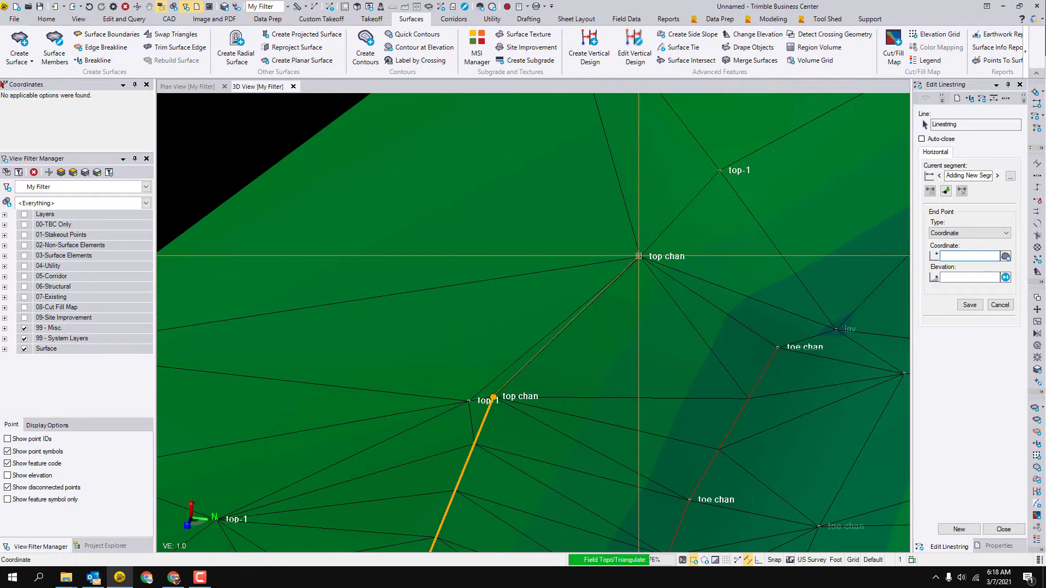
left_click(639, 257)
scroll(640, 257, "down", 3)
middle_click_drag(623, 277, 519, 373)
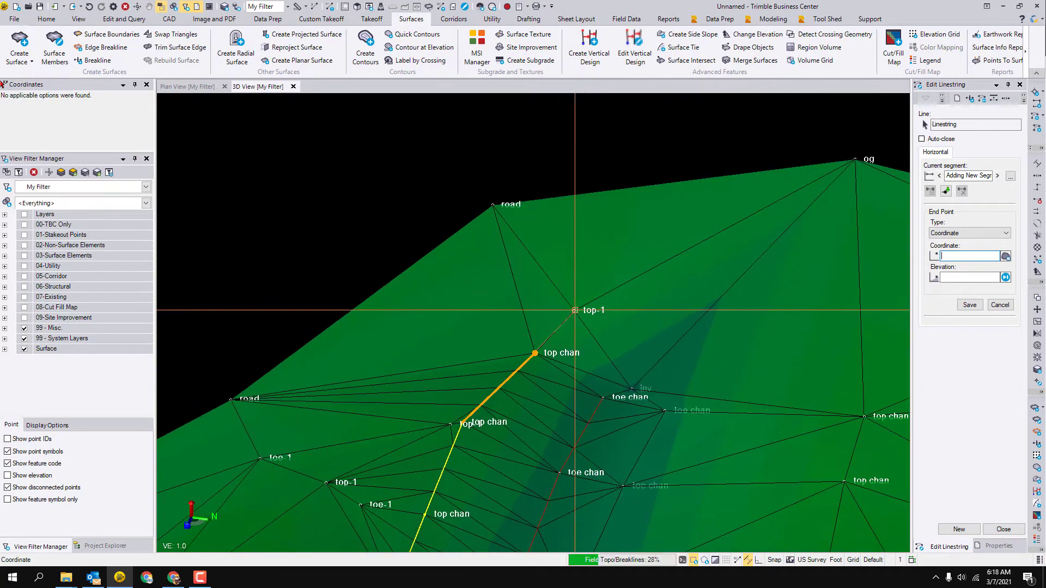
left_click(575, 310)
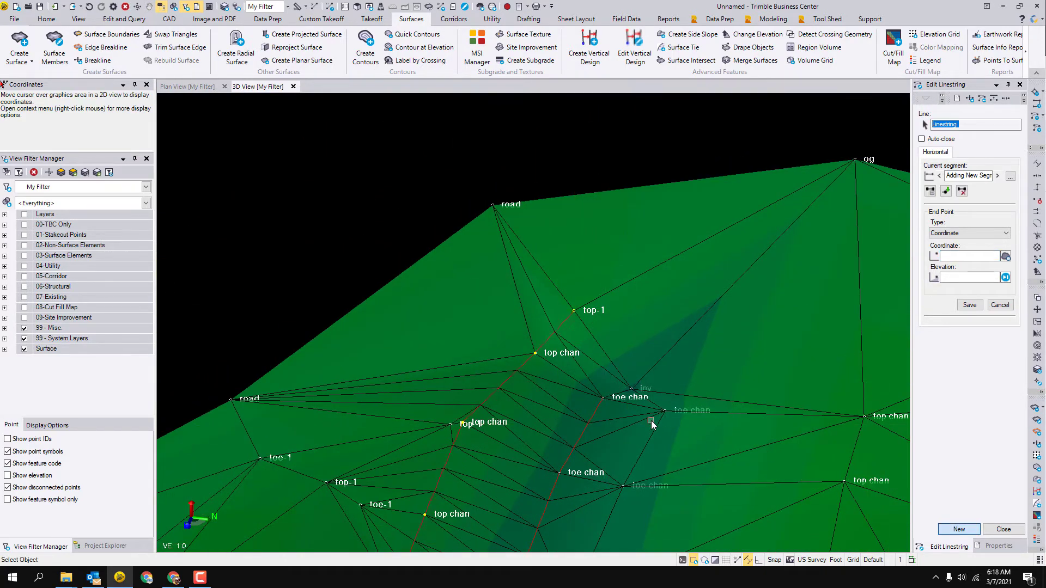
Start a new breakline at the north-side toe chan point at the channel's east end and run it through the first four toe chan points.
scroll(653, 425, "down", 2)
scroll(685, 379, "up", 6)
middle_click_drag(580, 323, 640, 354)
middle_click_drag(640, 354, 430, 124)
scroll(593, 433, "up", 3)
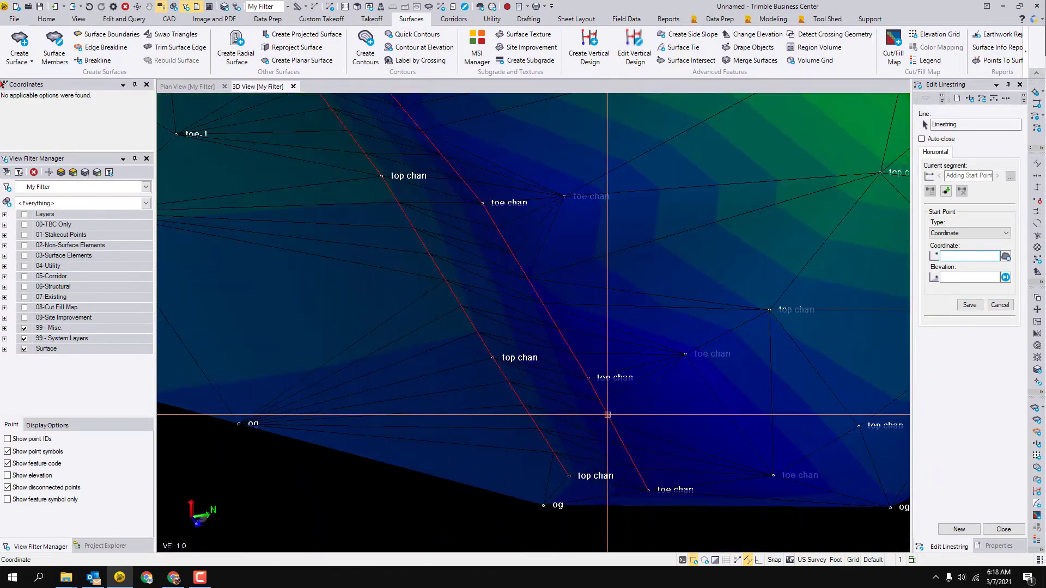
scroll(680, 354, "down", 1)
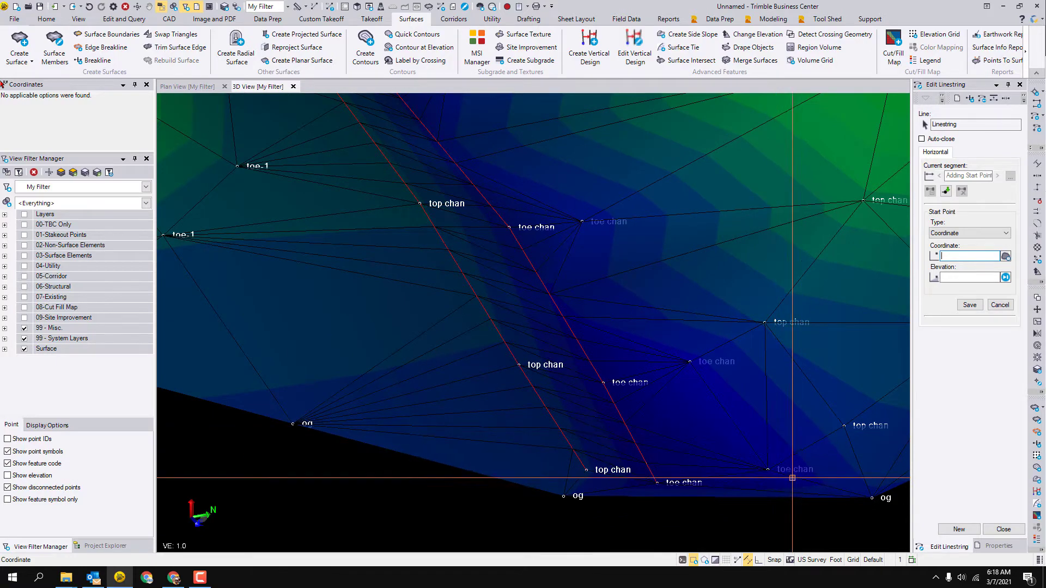
scroll(643, 359, "down", 5)
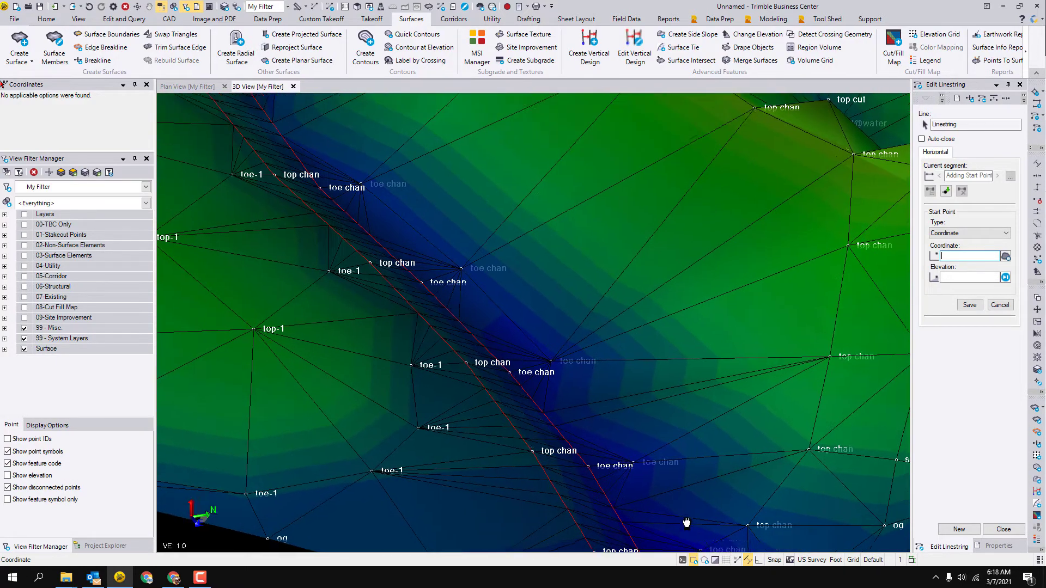
scroll(607, 349, "down", 3)
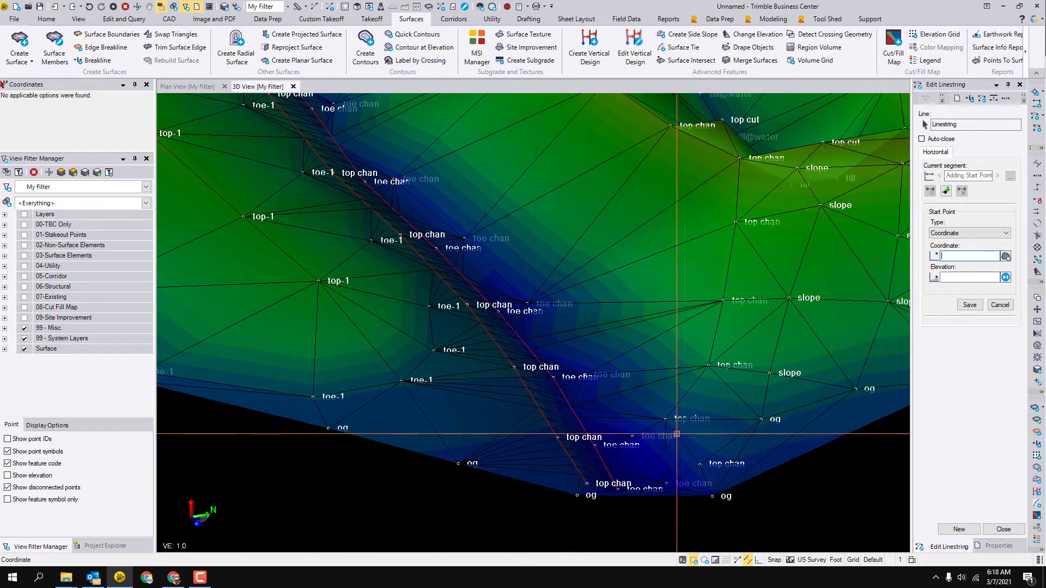
scroll(626, 451, "up", 3)
left_click(698, 492)
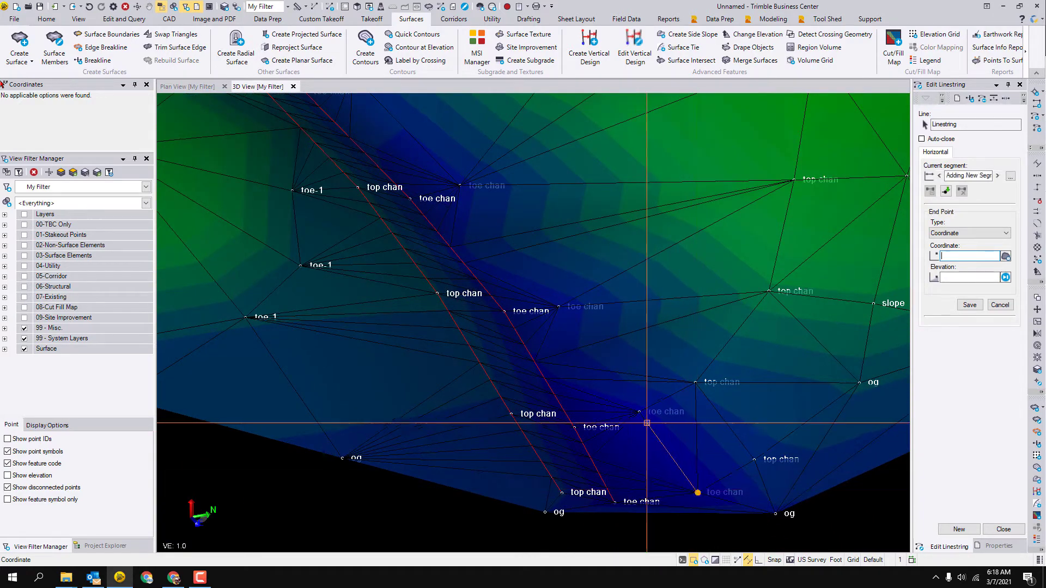
left_click(640, 413)
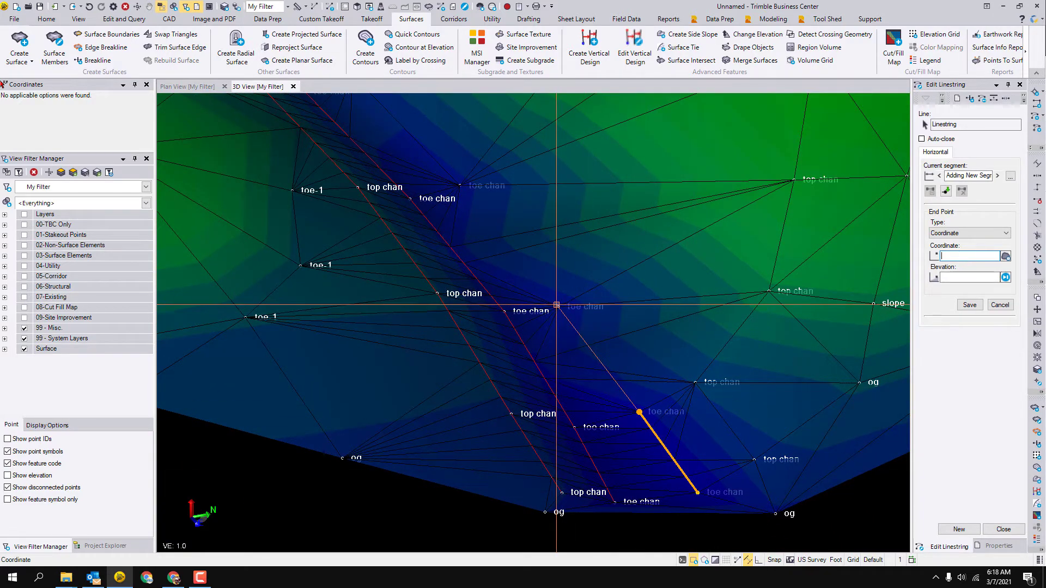
left_click(559, 307)
left_click(460, 183)
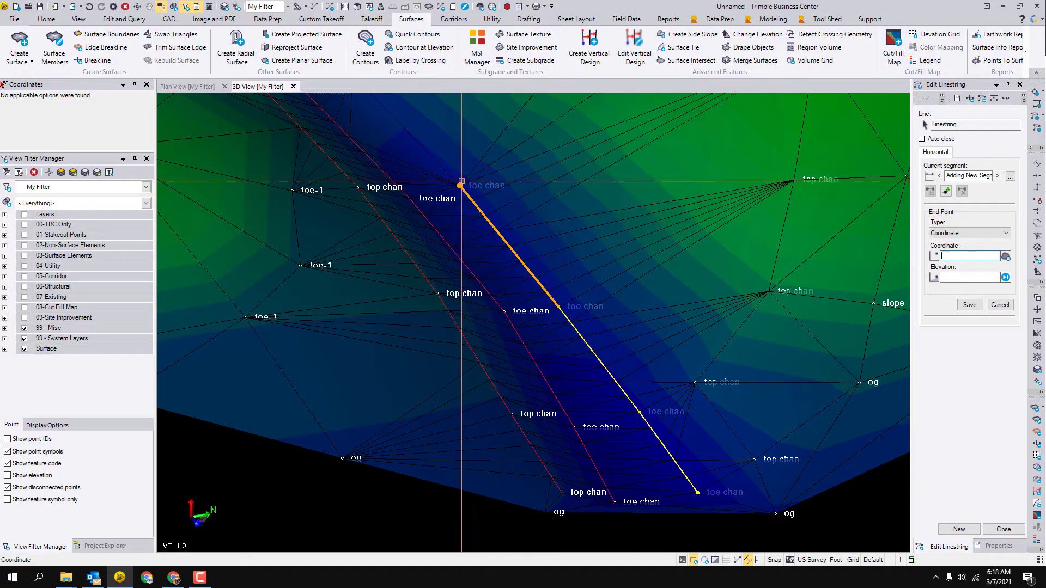
Extend the north toe breakline westward through the next four toe chan points along the middle of the channel.
middle_click_drag(460, 184, 668, 441)
left_click(557, 330)
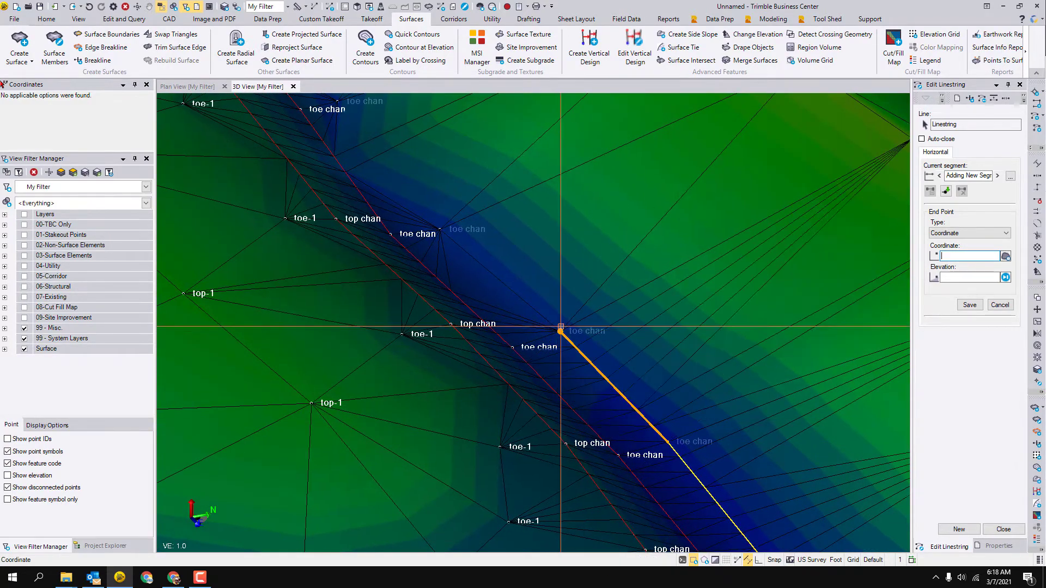
left_click(438, 226)
middle_click_drag(437, 225, 560, 400)
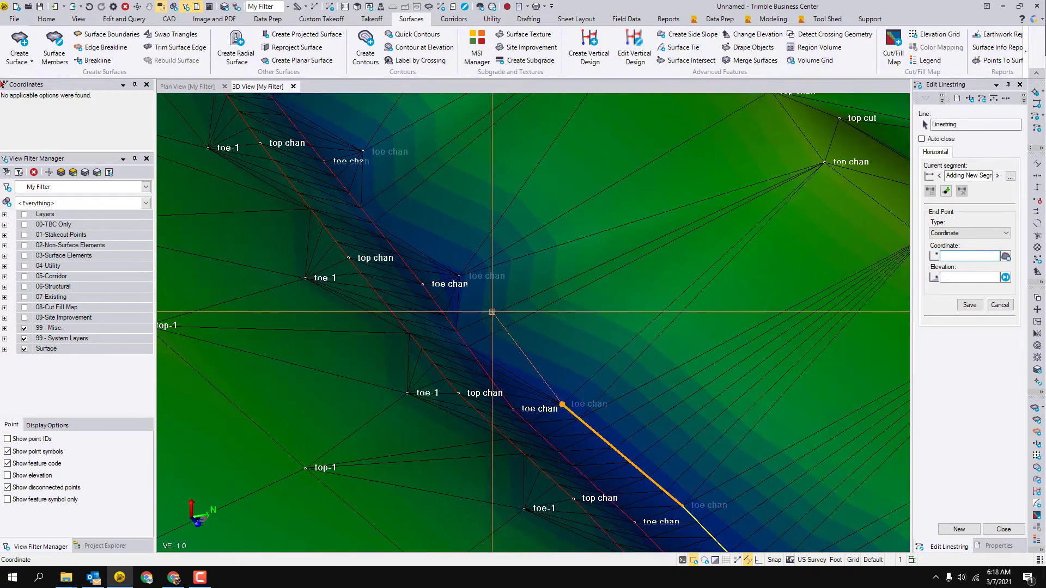
left_click(460, 274)
middle_click_drag(459, 274, 540, 394)
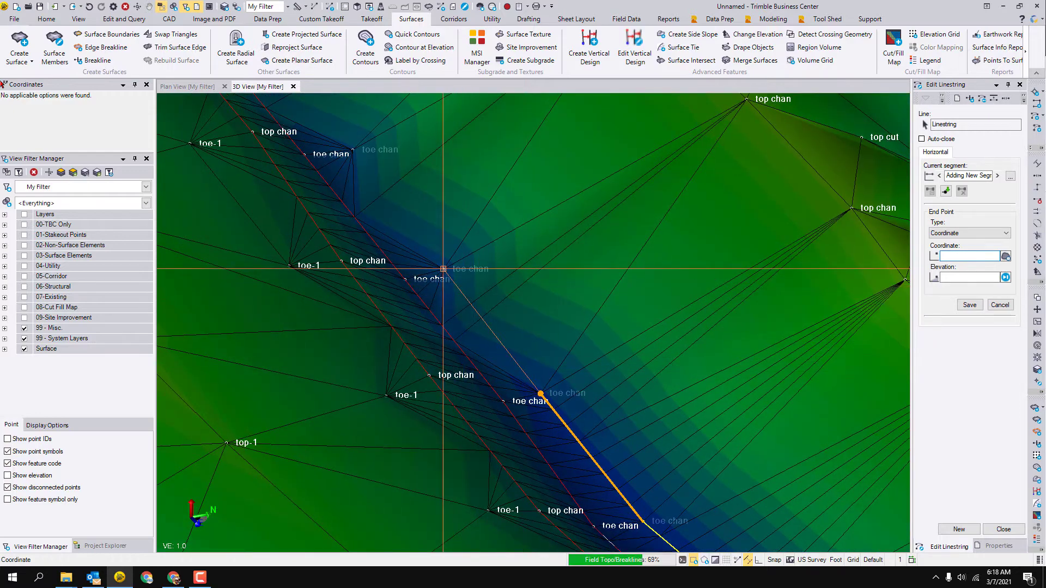
left_click(443, 269)
Carry the north toe breakline through the last toe chan points, finish it beside the inv point at the west end, and begin a new linestring.
middle_click_drag(435, 256, 550, 395)
scroll(466, 285, "up", 3)
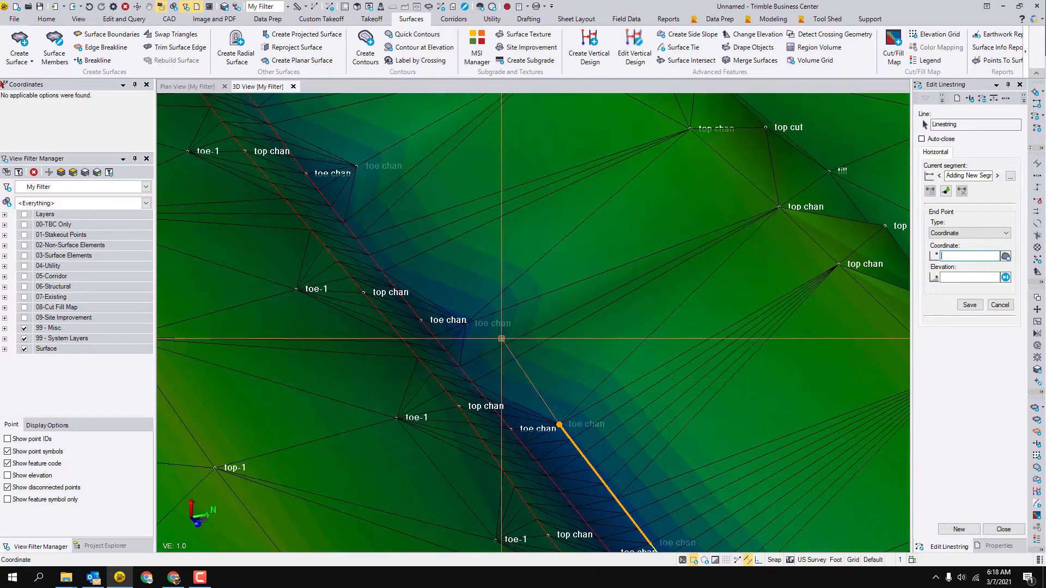
scroll(468, 338, "down", 3)
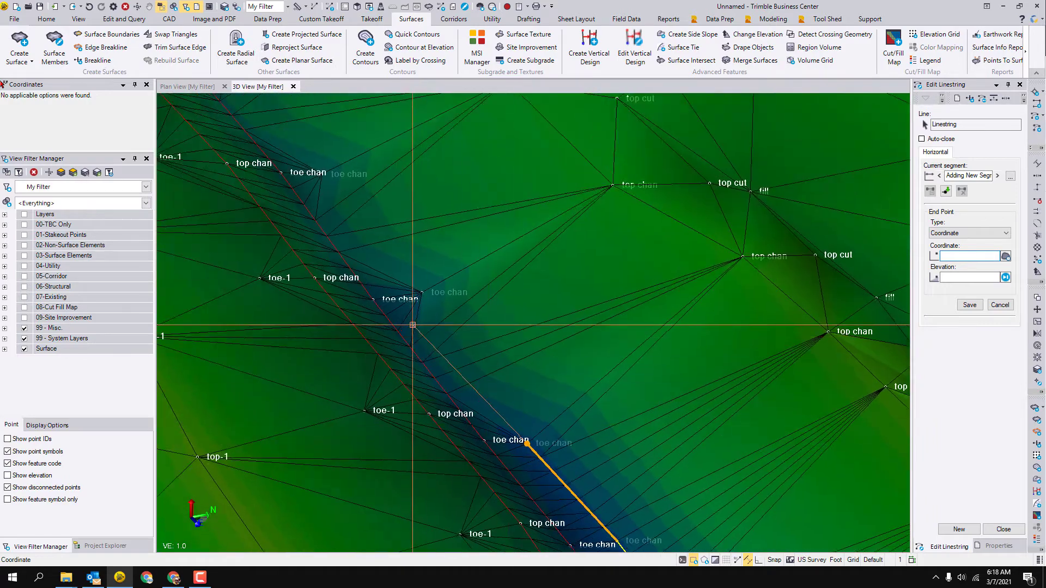
scroll(431, 282, "up", 3)
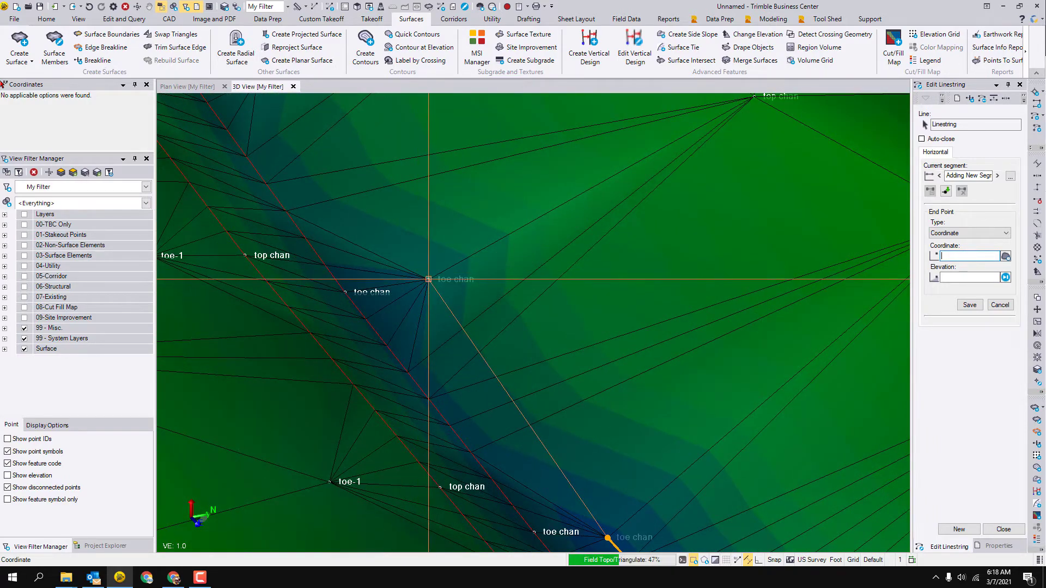
left_click(428, 280)
middle_click_drag(435, 266, 559, 456)
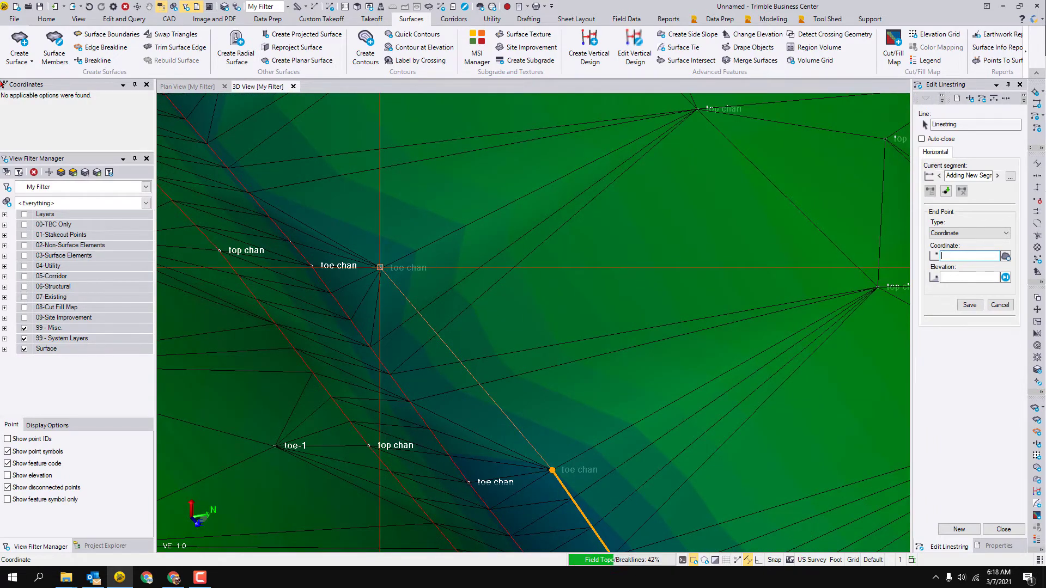
middle_click_drag(380, 267, 392, 294, "shift")
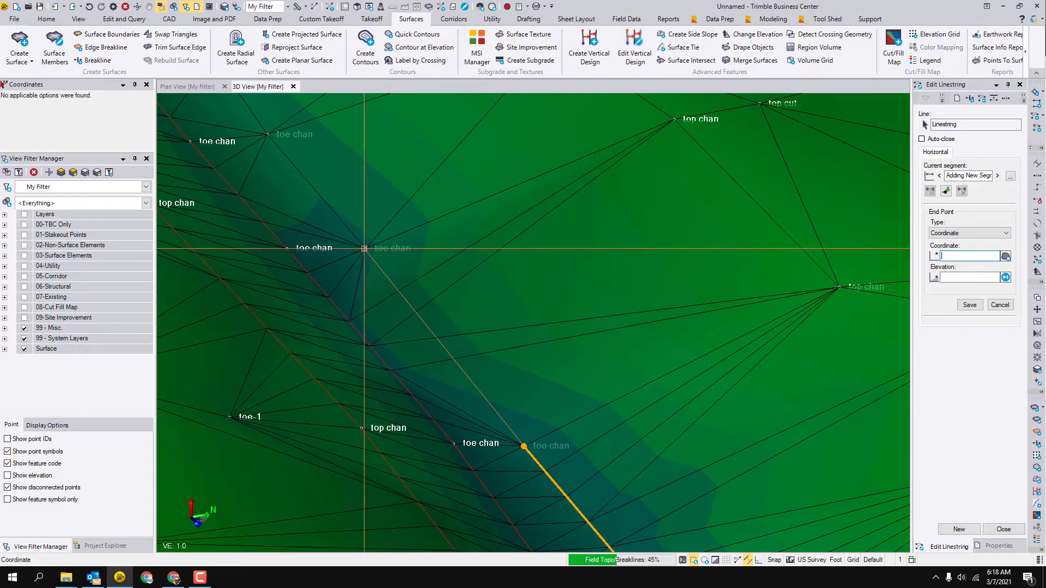
left_click(364, 249)
middle_click_drag(391, 246, 507, 406)
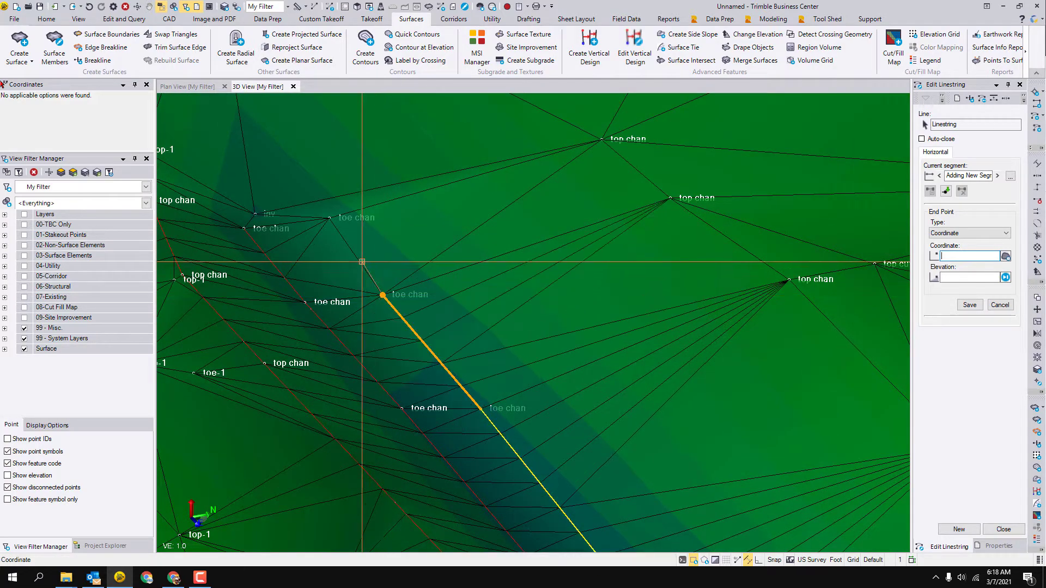
left_click(329, 220)
scroll(364, 228, "down", 3)
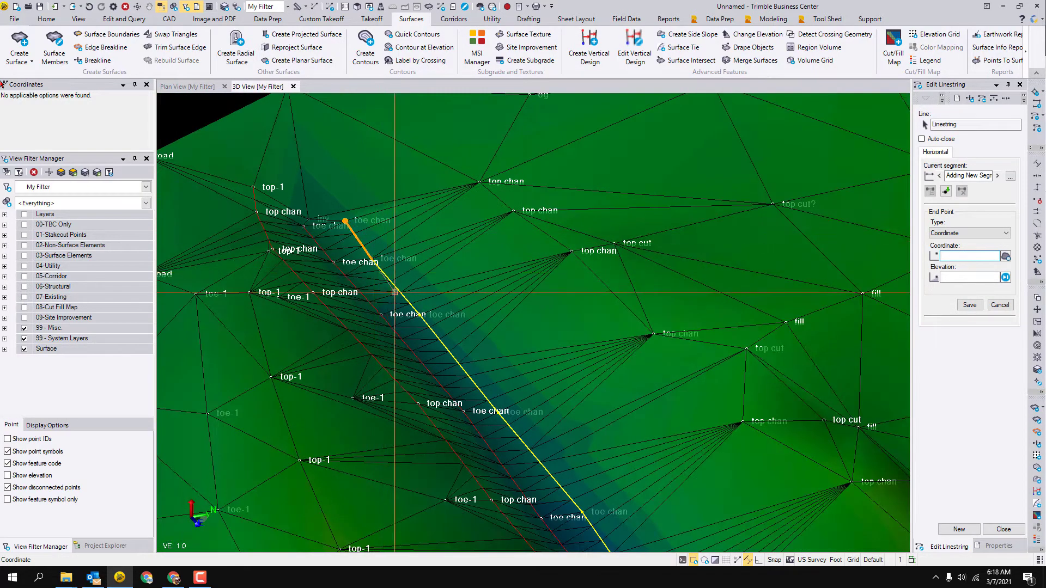
middle_click_drag(493, 423, 396, 276)
scroll(397, 276, "down", 2)
middle_click_drag(354, 203, 278, 82)
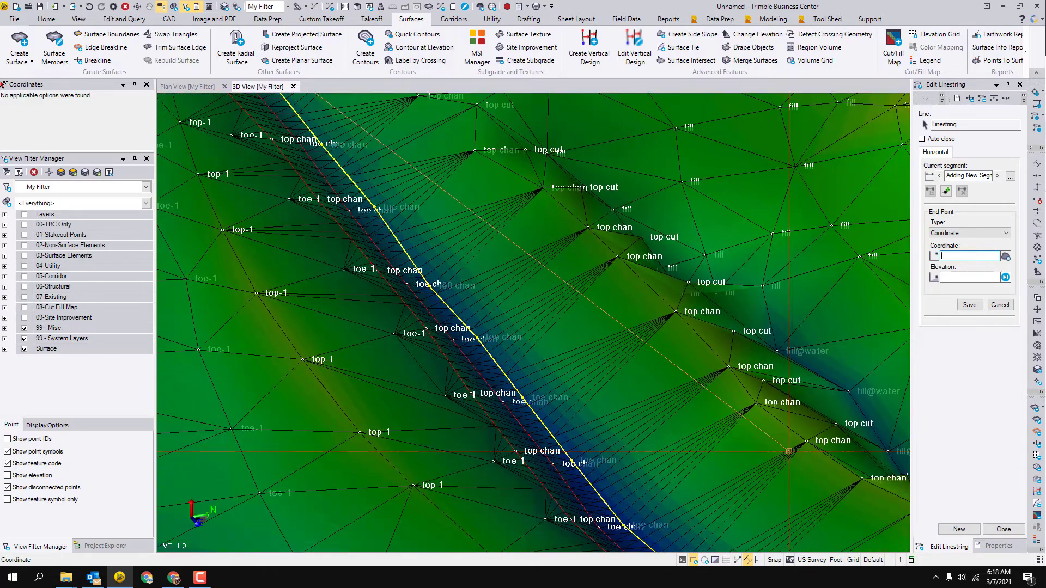
left_click(945, 537)
Examine the top chan, top cut, fill and fill@water points on the north side of the channel.
middle_click_drag(698, 475, 580, 254)
middle_click_drag(654, 392, 583, 330)
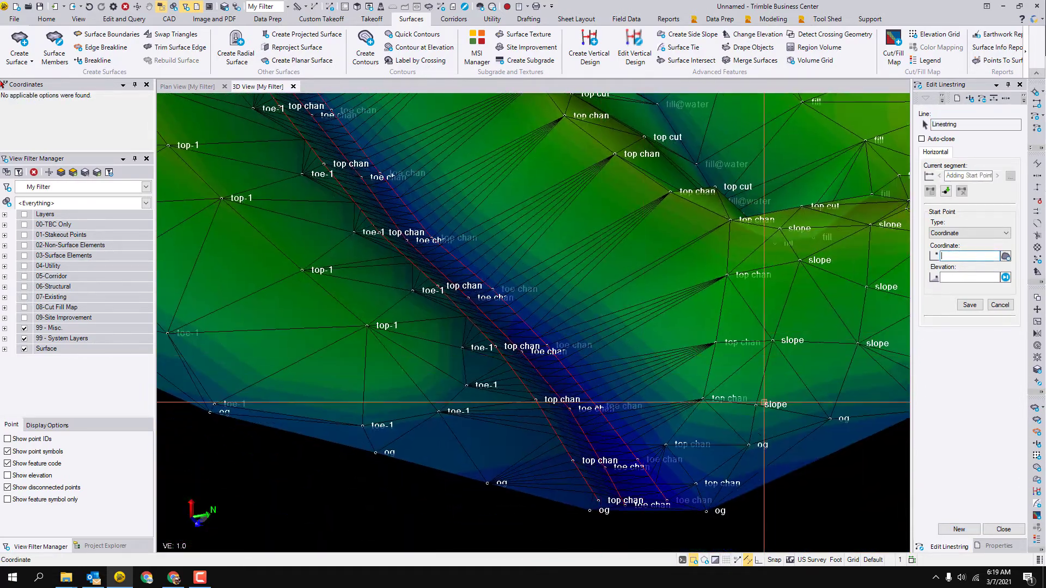
scroll(716, 354, "up", 1)
scroll(716, 353, "up", 1)
middle_click_drag(725, 322, 705, 451)
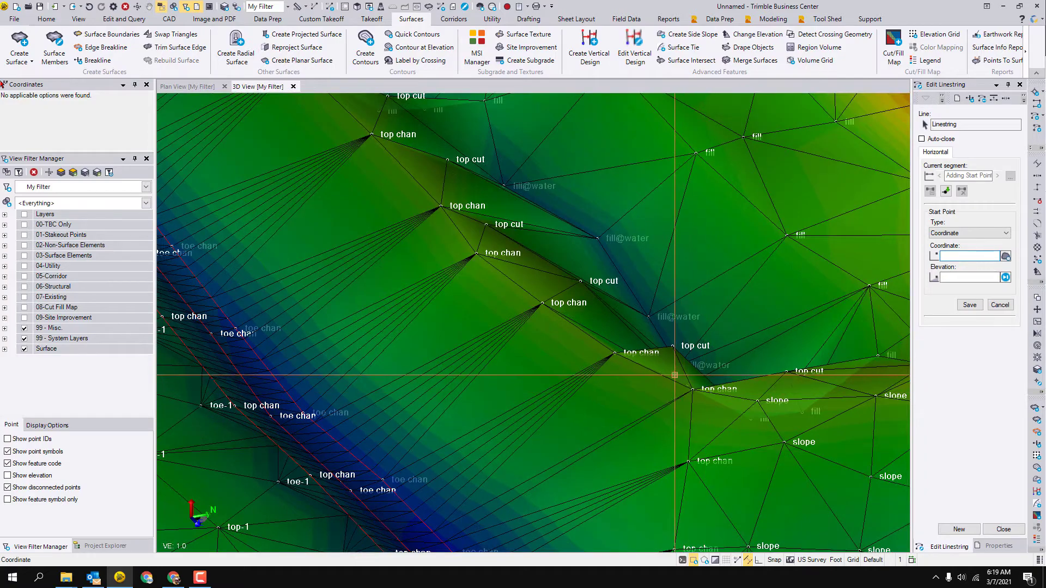
right_click_drag(675, 375, 596, 375)
middle_click_drag(561, 289, 573, 492)
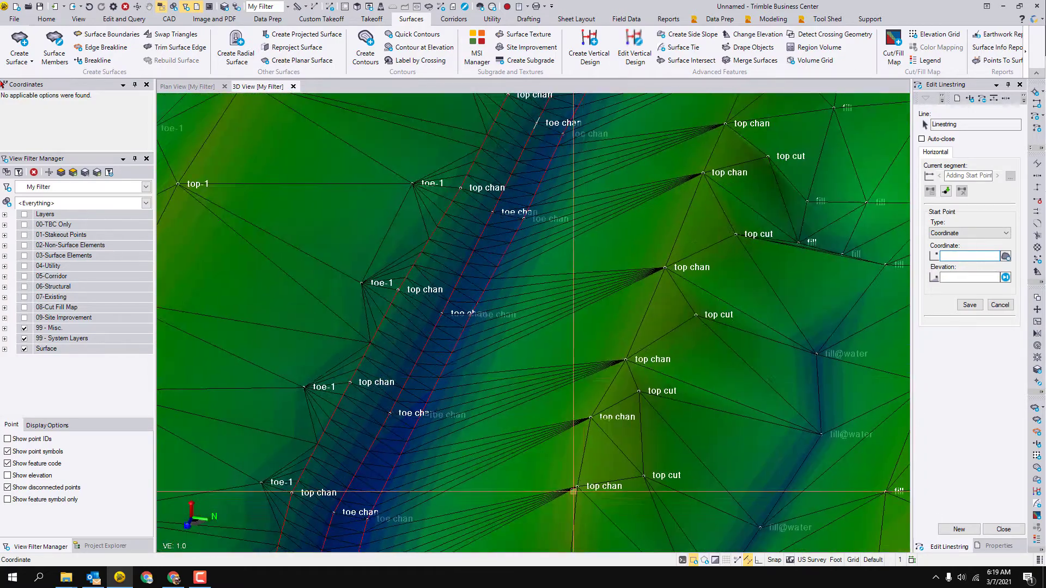
middle_click_drag(671, 252, 545, 513)
middle_click_drag(654, 323, 595, 258)
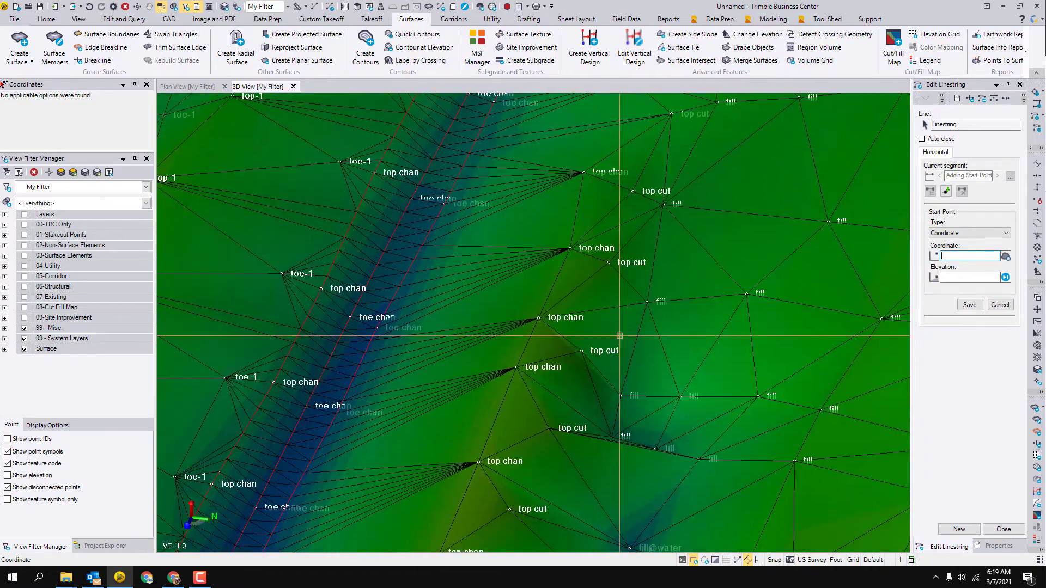
right_click_drag(617, 365, 542, 385)
middle_click_drag(542, 386, 690, 273)
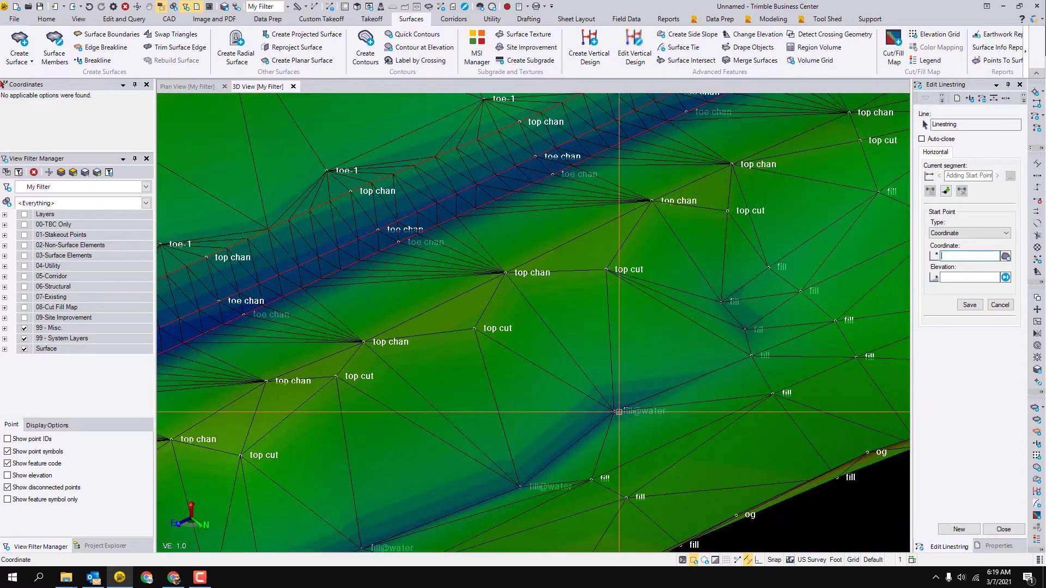
middle_click_drag(619, 412, 584, 354)
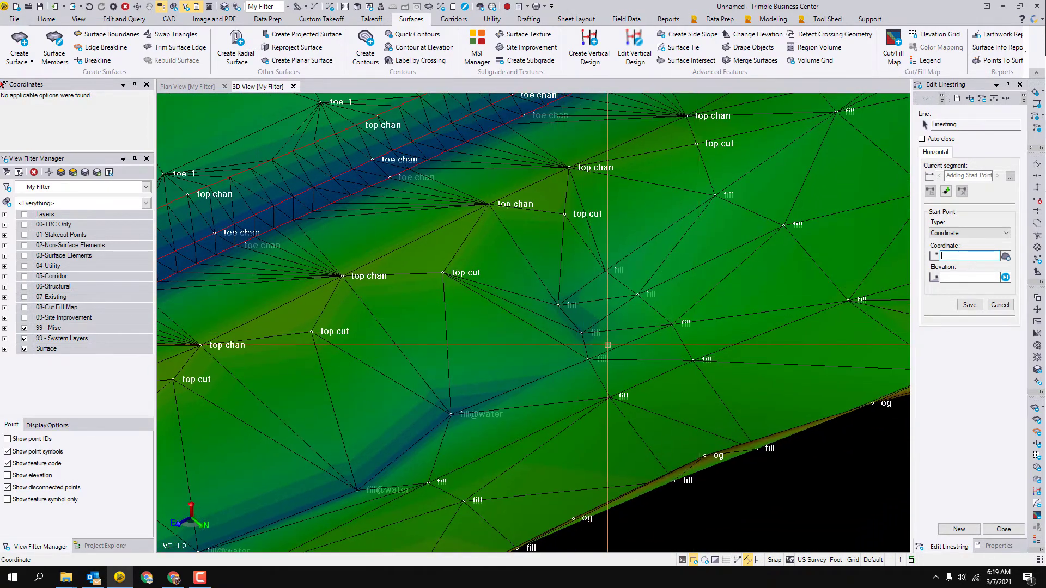
Draw a breakline along the fill and fill@water points at the bottom of the low area north of the channel.
middle_click_drag(694, 229, 549, 346)
middle_click_drag(705, 220, 545, 294)
middle_click_drag(628, 289, 543, 409, "shift")
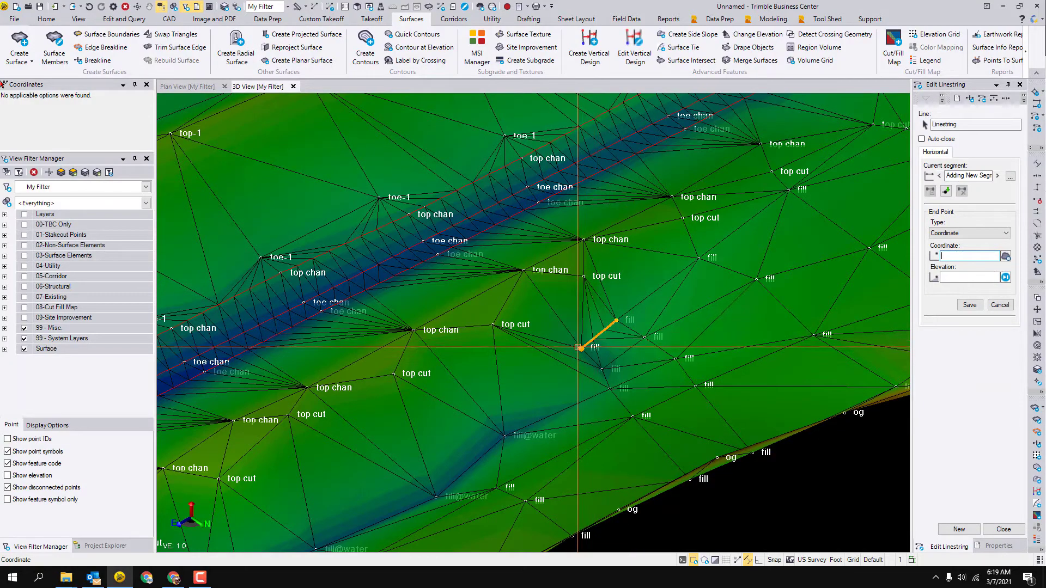
middle_click_drag(506, 437, 550, 376, "shift")
middle_click_drag(455, 450, 731, 437, "shift")
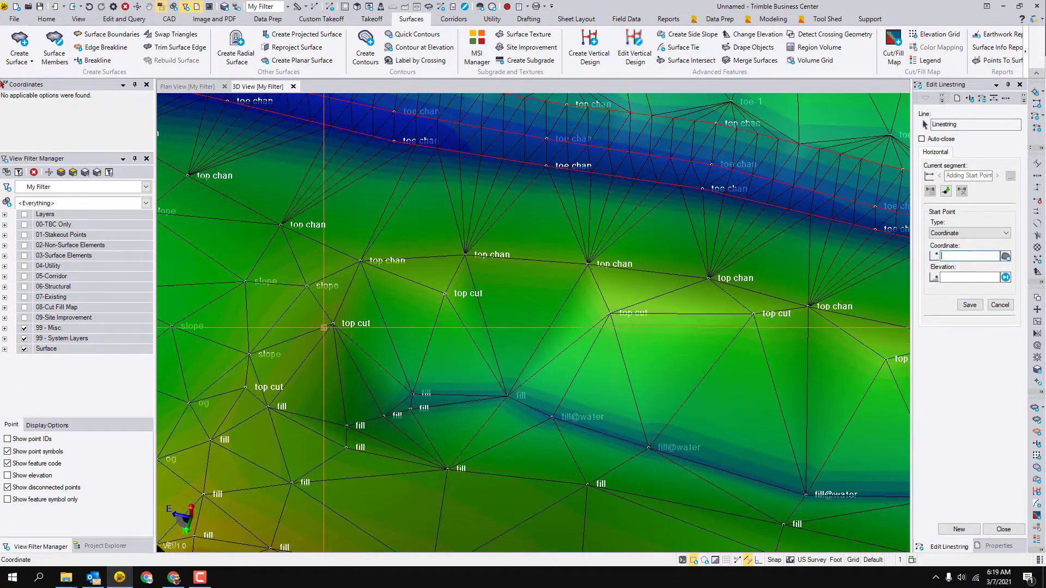
Start a new breakline at the easternmost top cut point beside the low area and run it westward through the first top cut points.
left_click(247, 386)
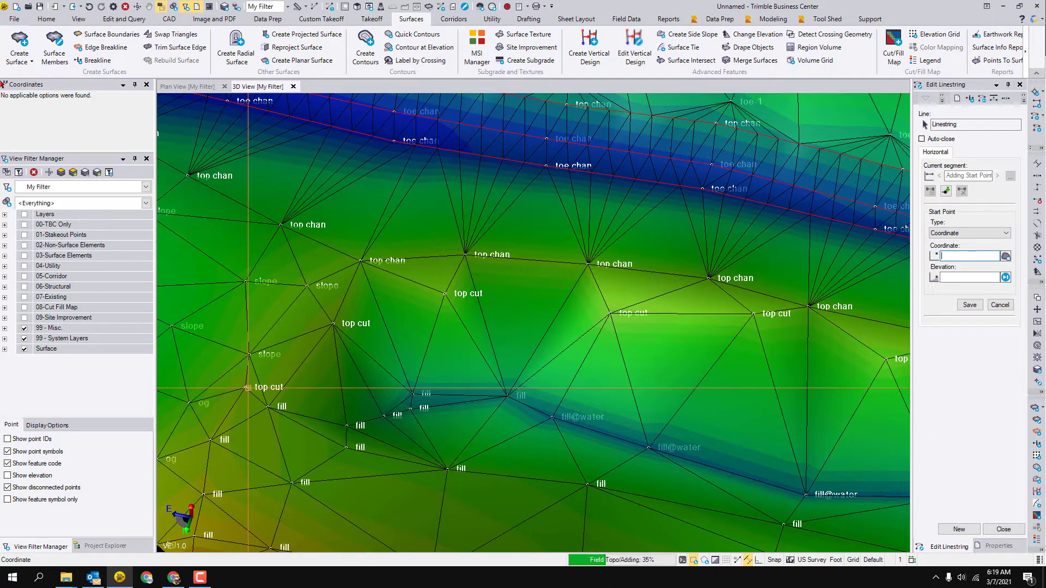
left_click(332, 325)
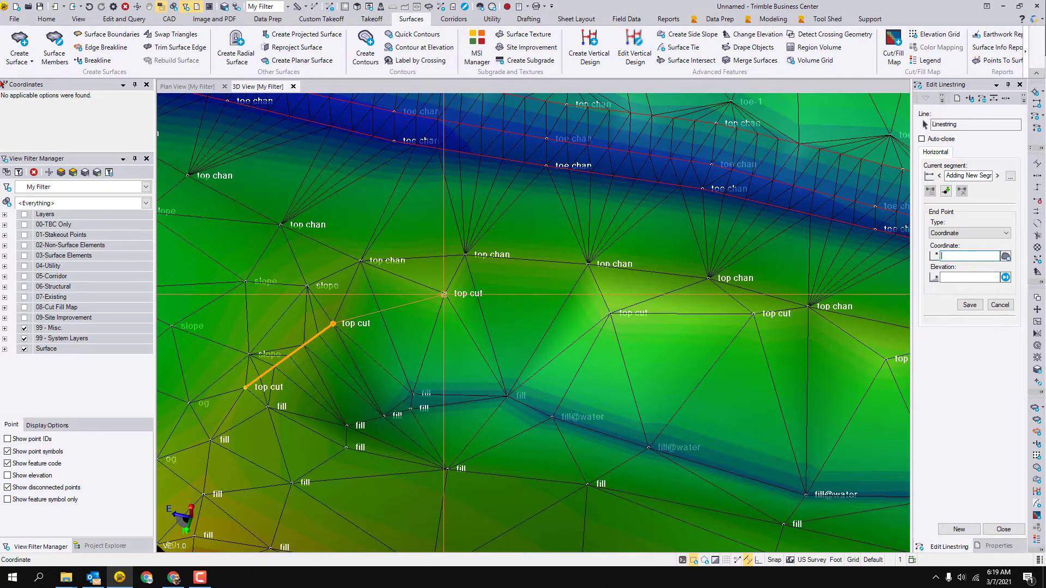
left_click(444, 295)
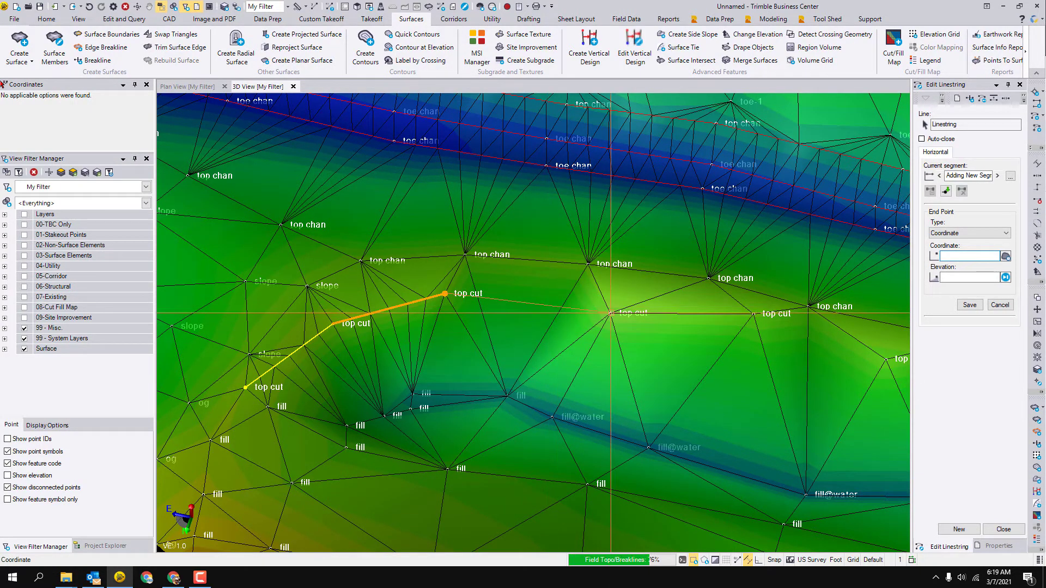
left_click(611, 313)
middle_click_drag(611, 313, 444, 298)
left_click(586, 300)
right_click_drag(586, 300, 698, 289)
left_click(711, 250)
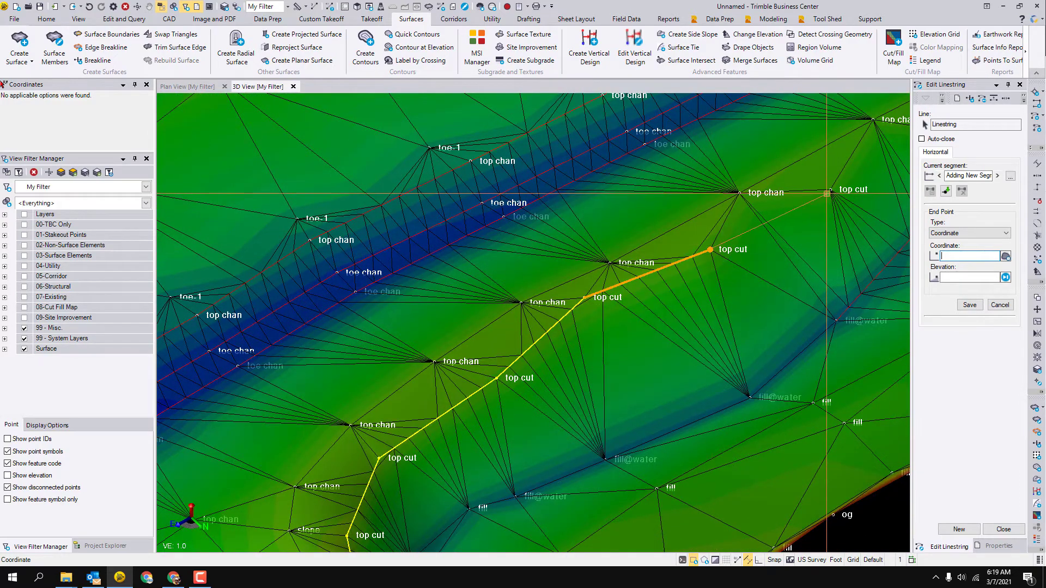
Continue the top cut breakline westward through the remaining top cut points and end it at the top cut point beside the fill point.
left_click(831, 189)
middle_click_drag(831, 189, 564, 329)
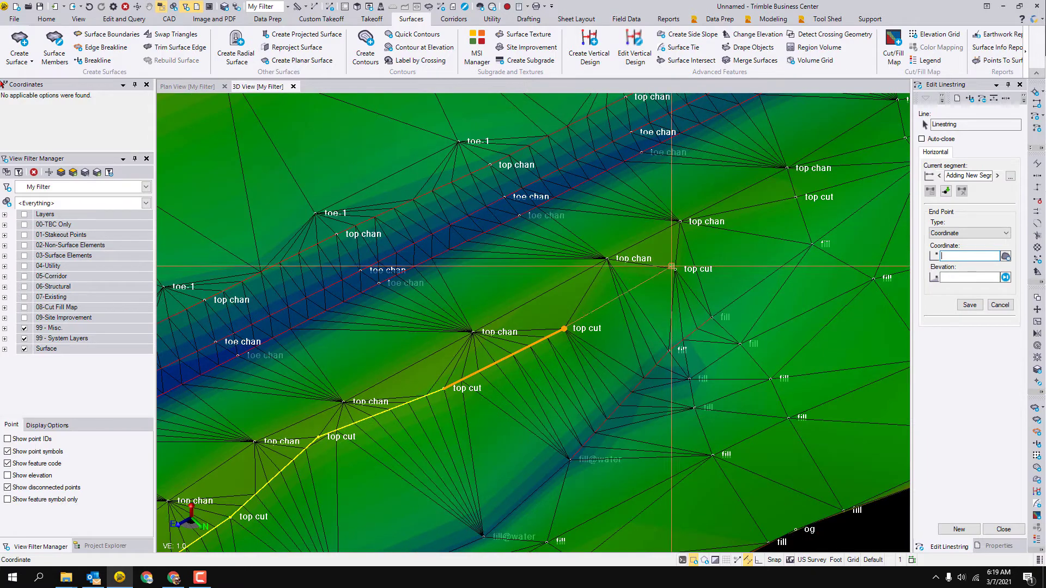
left_click(675, 269)
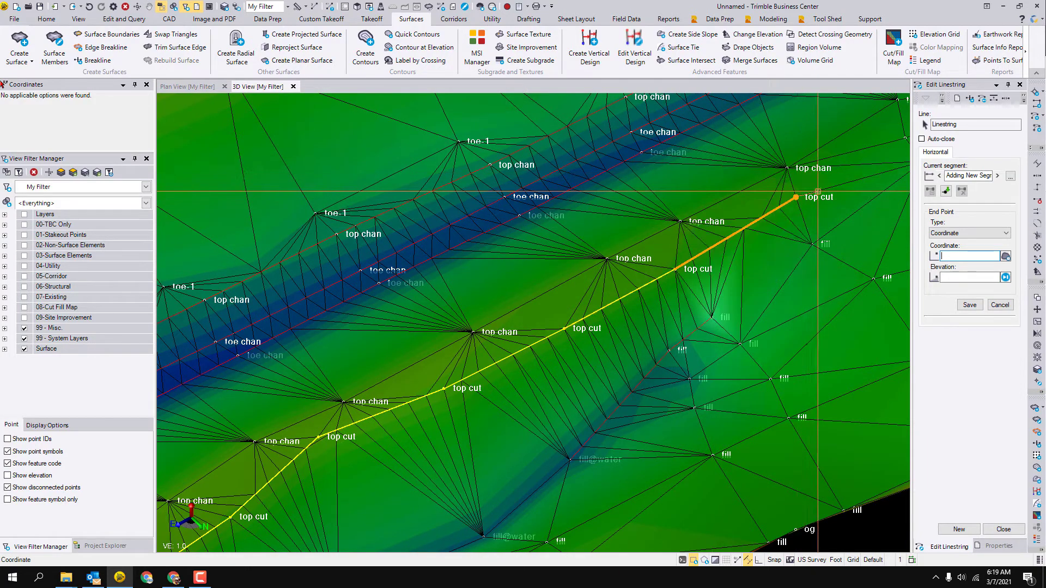
middle_click_drag(798, 199, 675, 223)
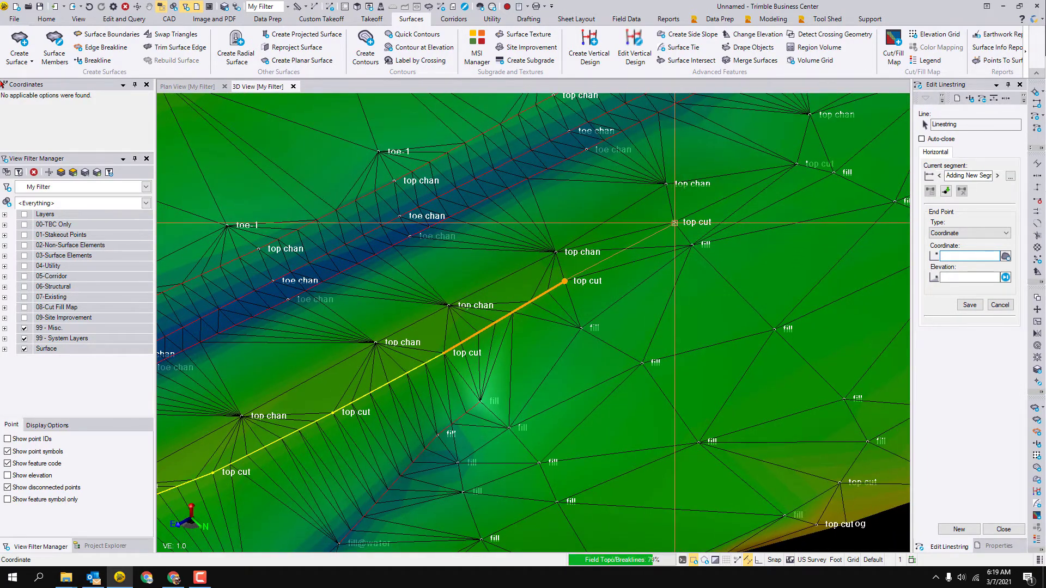
left_click(675, 223)
left_click(797, 164)
middle_click_drag(810, 159, 609, 313)
key("Return")
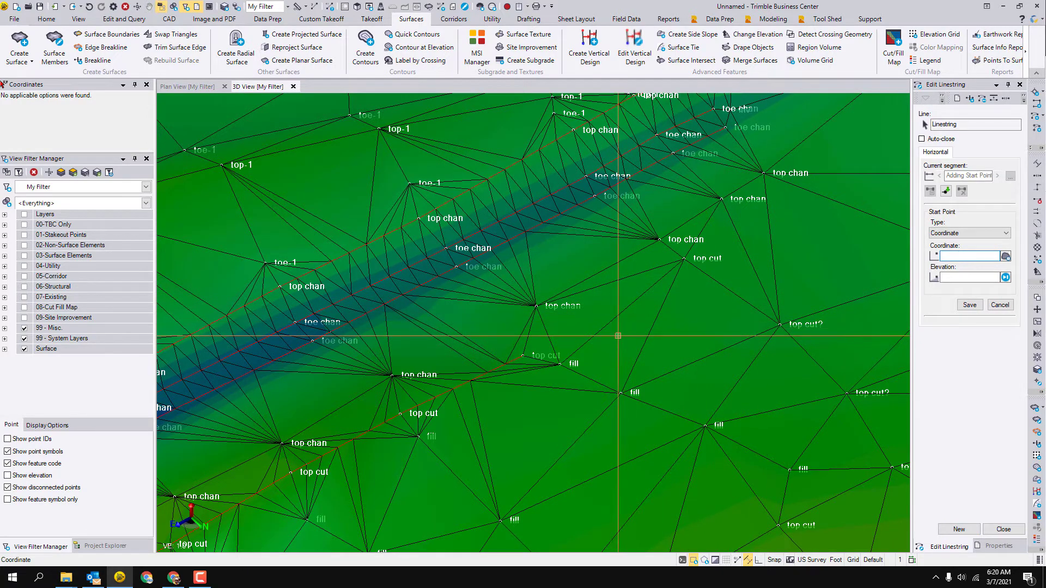
middle_click_drag(510, 369, 626, 311)
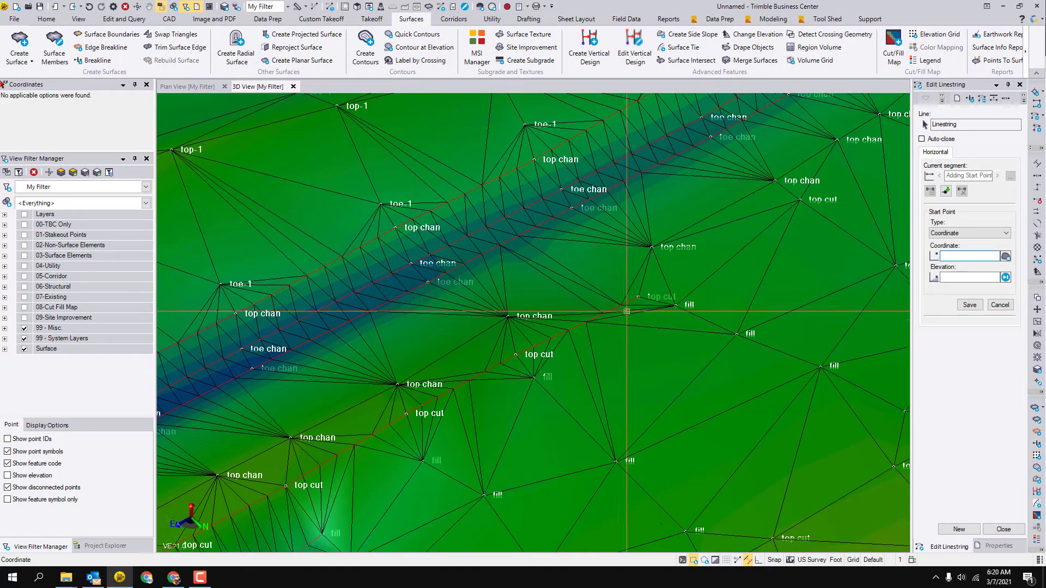
left_click(508, 318)
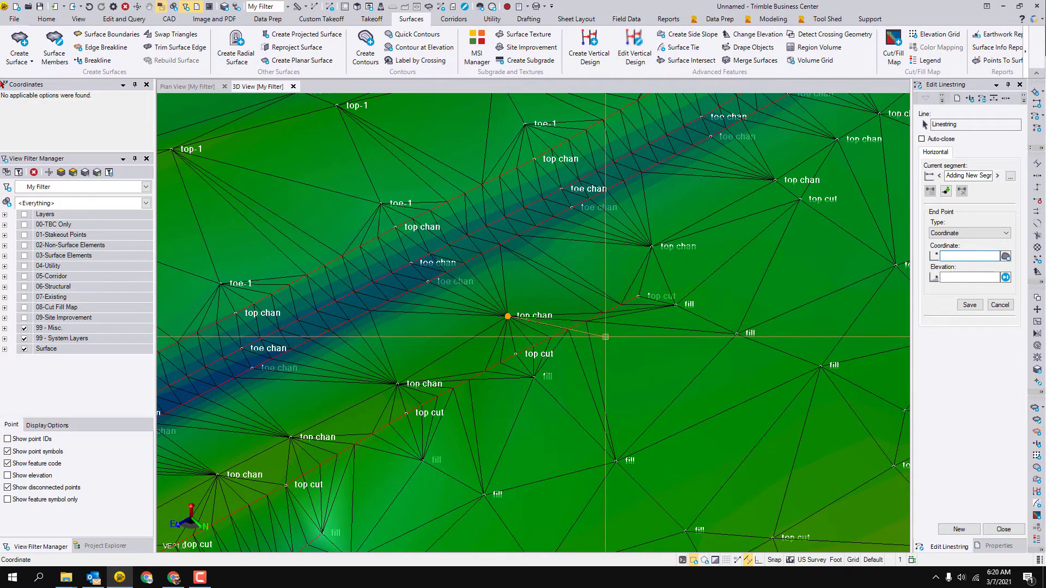
key("Escape")
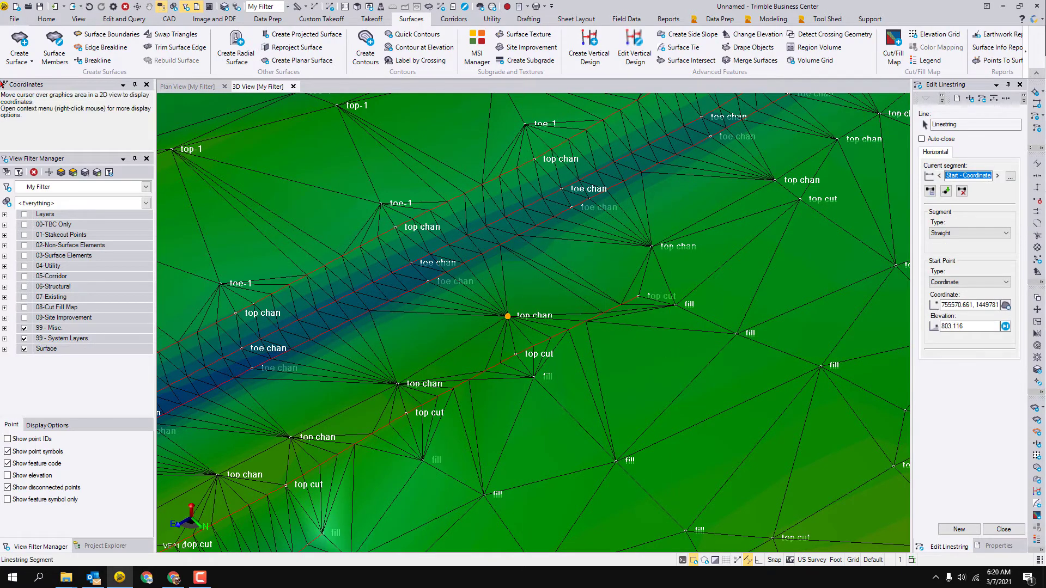
left_click(89, 7)
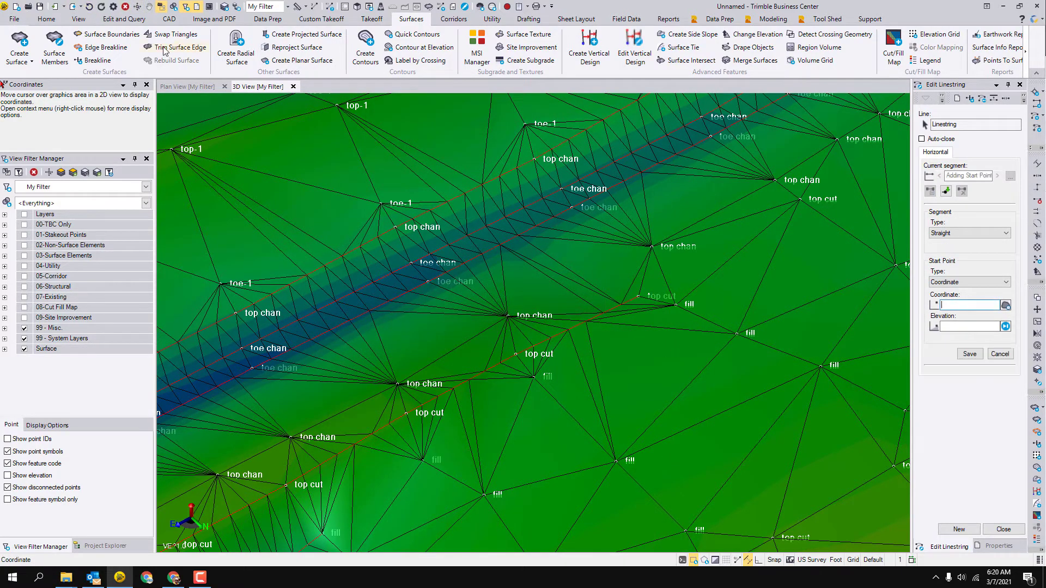
Start a breakline at the westernmost top chan point on the channel's north side and run it eastward through the following top chan points.
middle_click_drag(794, 206, 577, 315)
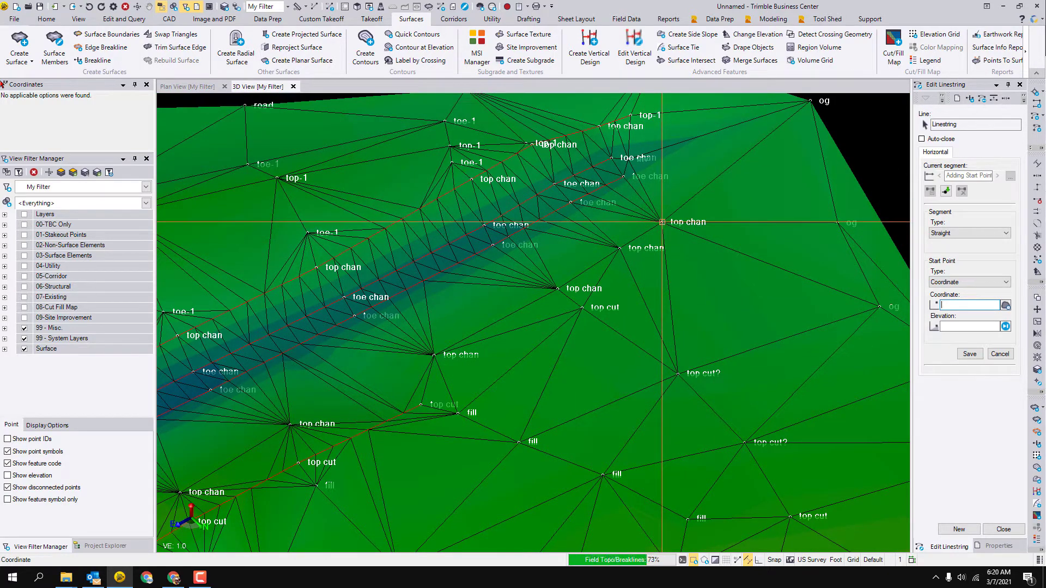
left_click(661, 223)
left_click(622, 249)
left_click(558, 289)
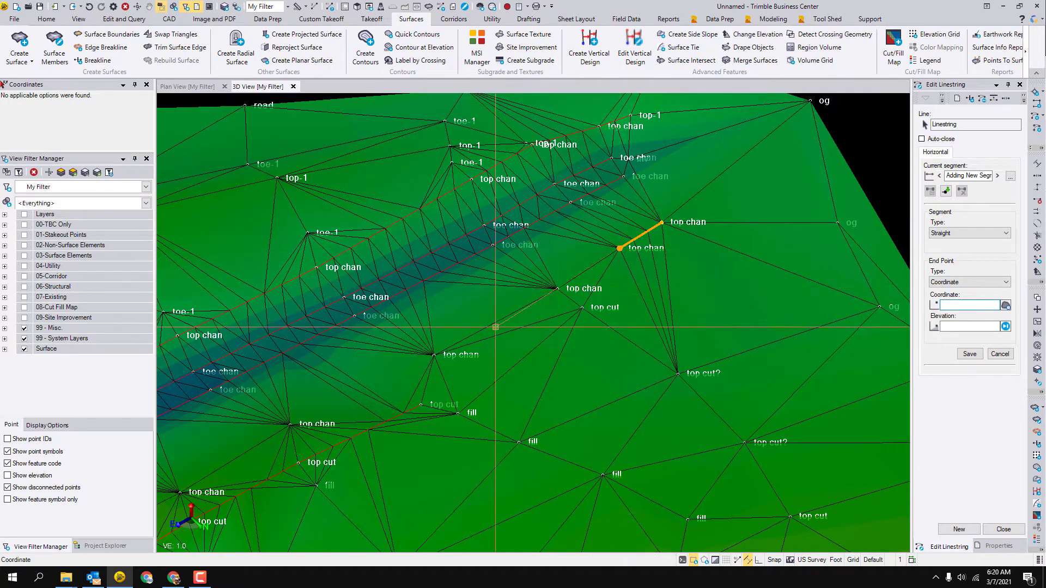
scroll(436, 357, "up", 2)
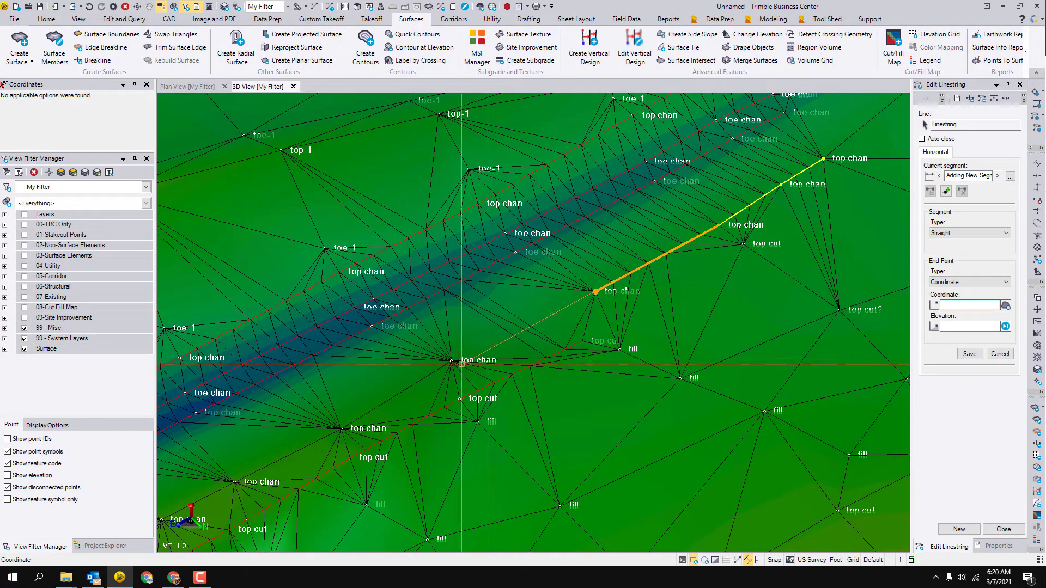
left_click(451, 362)
middle_click_drag(435, 367, 525, 302)
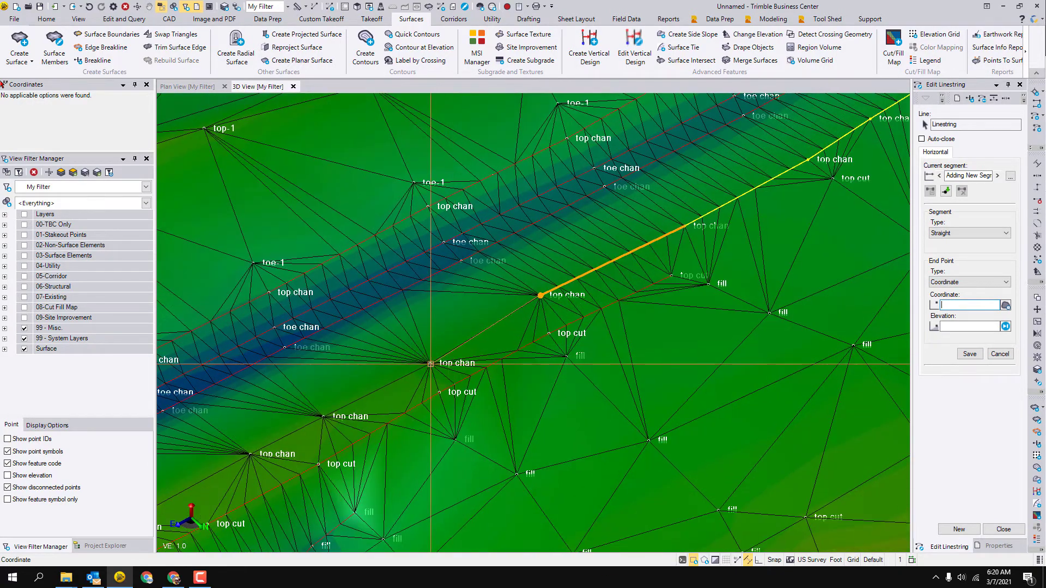
left_click(430, 363)
left_click(323, 416)
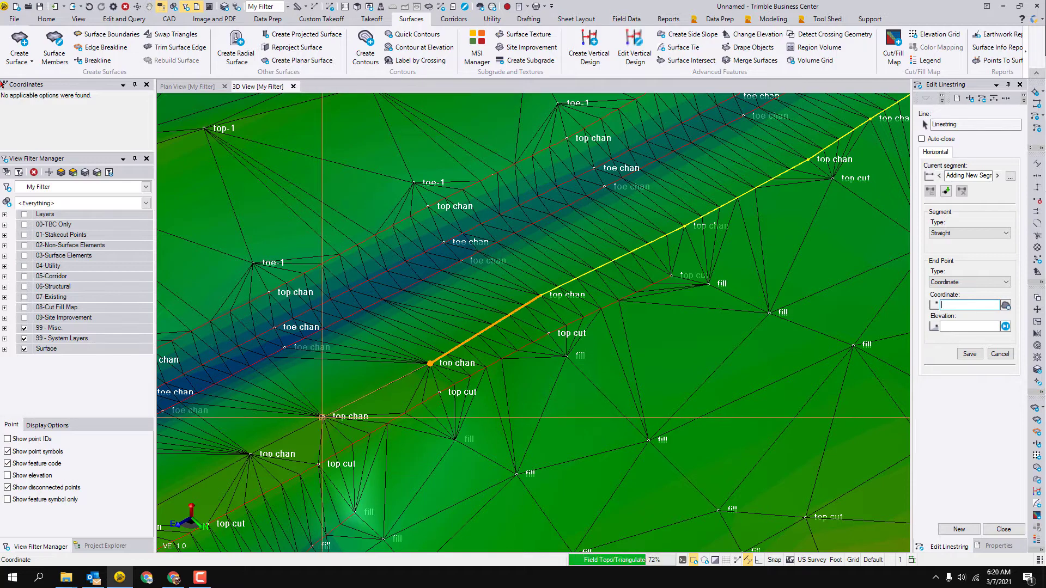
Continue the north top chan breakline eastward and end it at the top chan point beside the slope points.
middle_click_drag(253, 463, 436, 389)
left_click(459, 385)
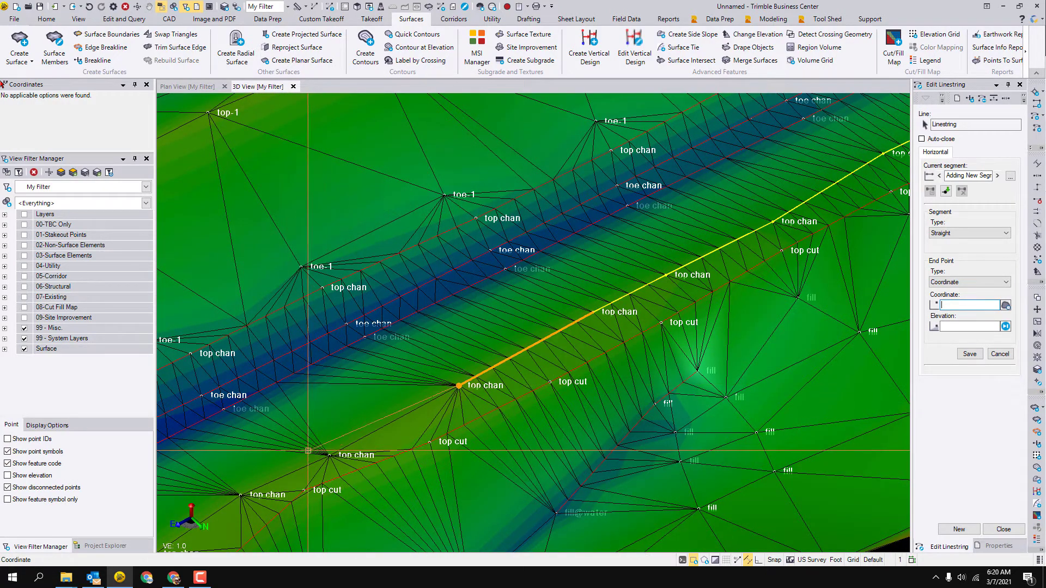
middle_click_drag(338, 436, 415, 400)
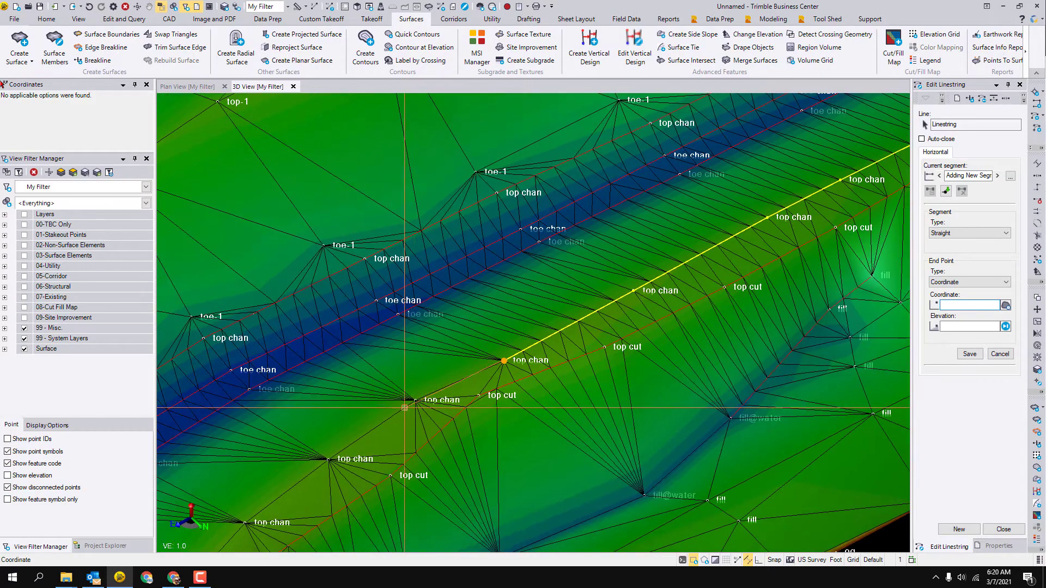
left_click(415, 400)
scroll(411, 398, "down", 1)
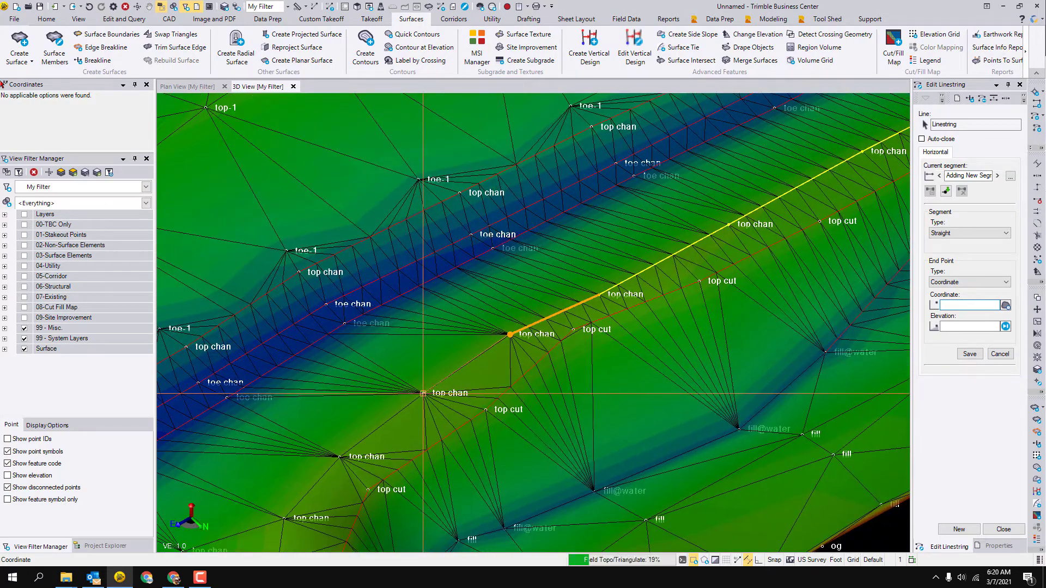
scroll(406, 414, "down", 1)
middle_click_drag(406, 430, 365, 427)
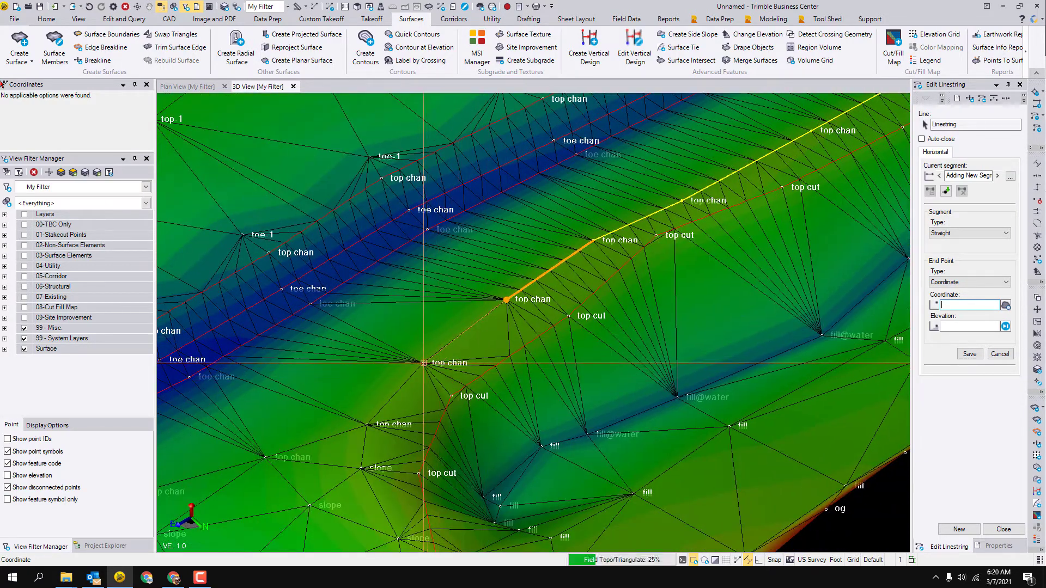
left_click(366, 427)
middle_click_drag(368, 427, 499, 342)
key("Escape")
Examine the triangulation along the channel and the new top chan breakline, clearing the line's selection.
scroll(498, 343, "down", 5)
scroll(540, 256, "up", 2)
middle_click_drag(523, 306, 605, 371)
scroll(725, 375, "up", 3)
mouse_move(727, 376)
middle_mouse_down()
mouse_move(743, 379)
mouse_move(724, 369)
mouse_move(732, 374)
middle_mouse_up()
scroll(495, 274, "down", 3)
middle_click_drag(496, 274, 420, 467)
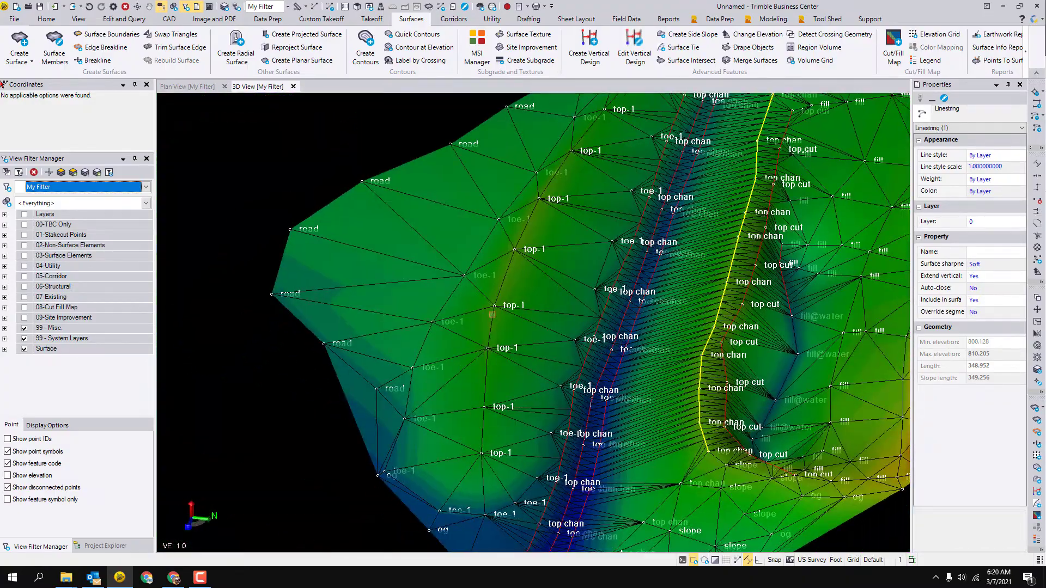
middle_click_drag(492, 314, 431, 385)
left_click(772, 116)
scroll(659, 188, "up", 2)
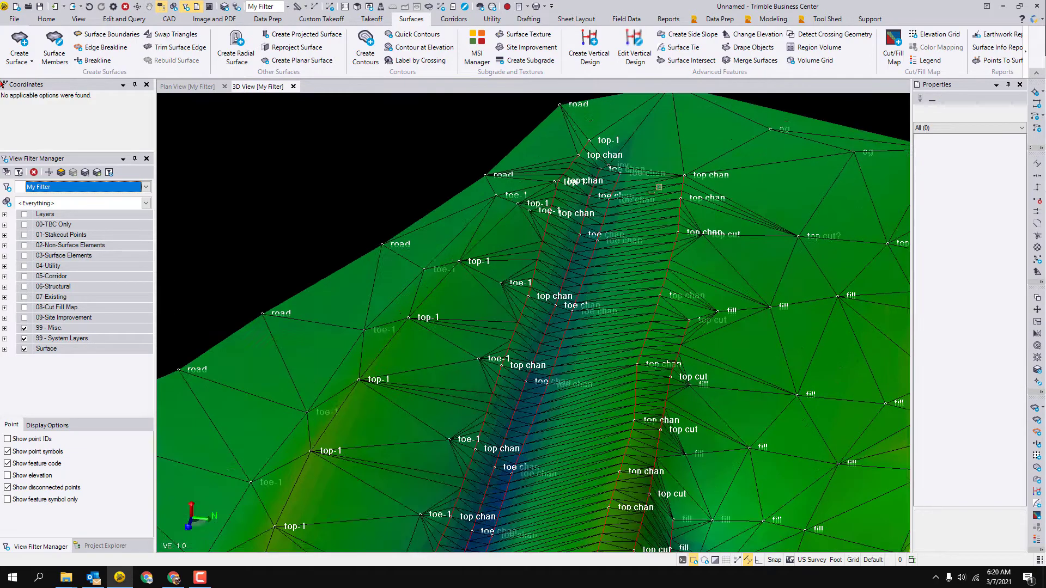
mouse_move(619, 225)
middle_mouse_down()
mouse_move(609, 224)
mouse_move(630, 214)
middle_mouse_up()
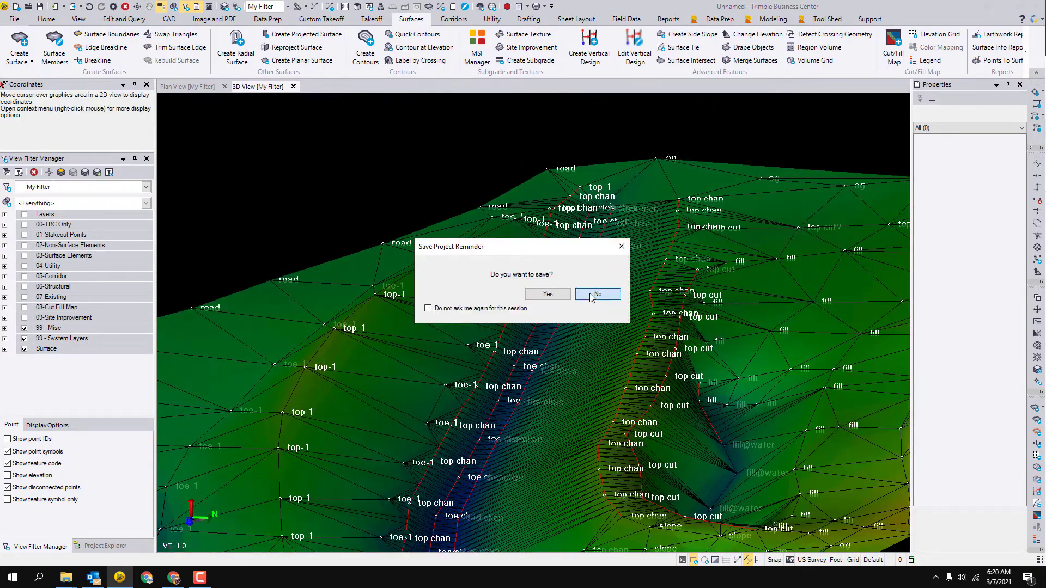
Decline saving the project and inspect the low area and the outer edges of the surface.
left_click(592, 298)
middle_click_drag(583, 302, 517, 357)
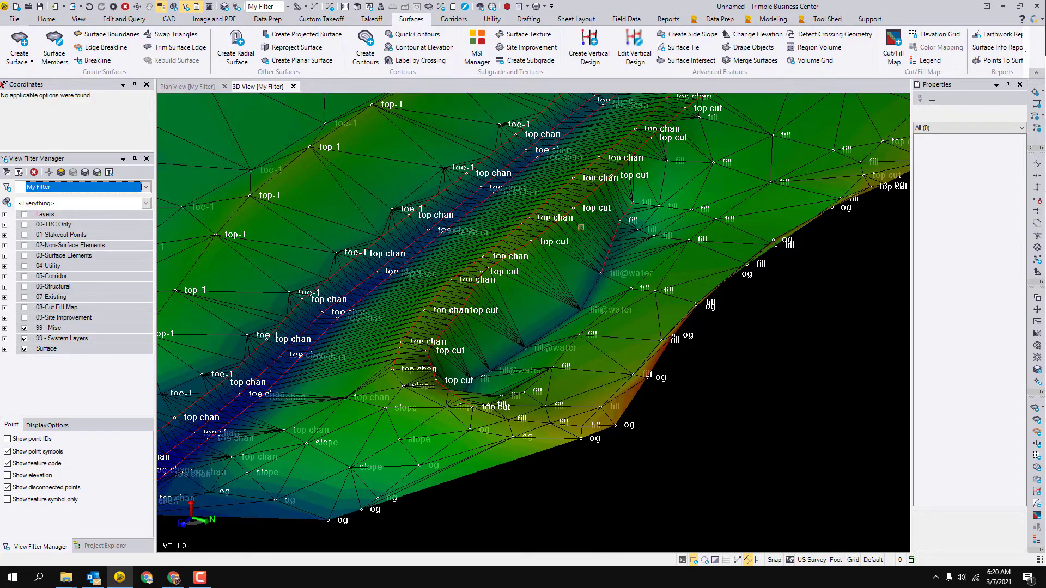
scroll(581, 228, "down", 5)
scroll(581, 227, "up", 3)
middle_click_drag(664, 218, 448, 397)
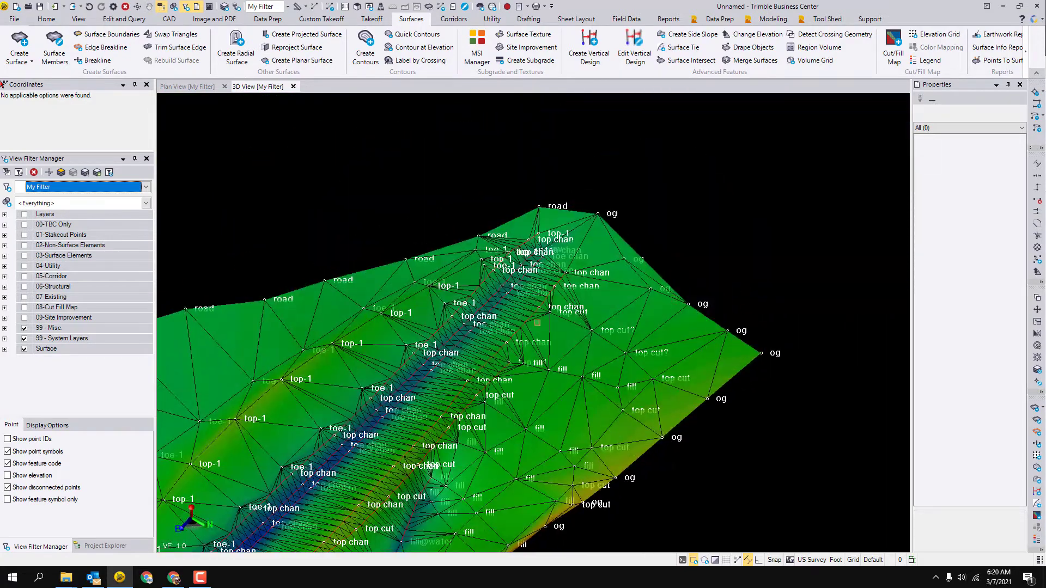
middle_click_drag(597, 329, 647, 232)
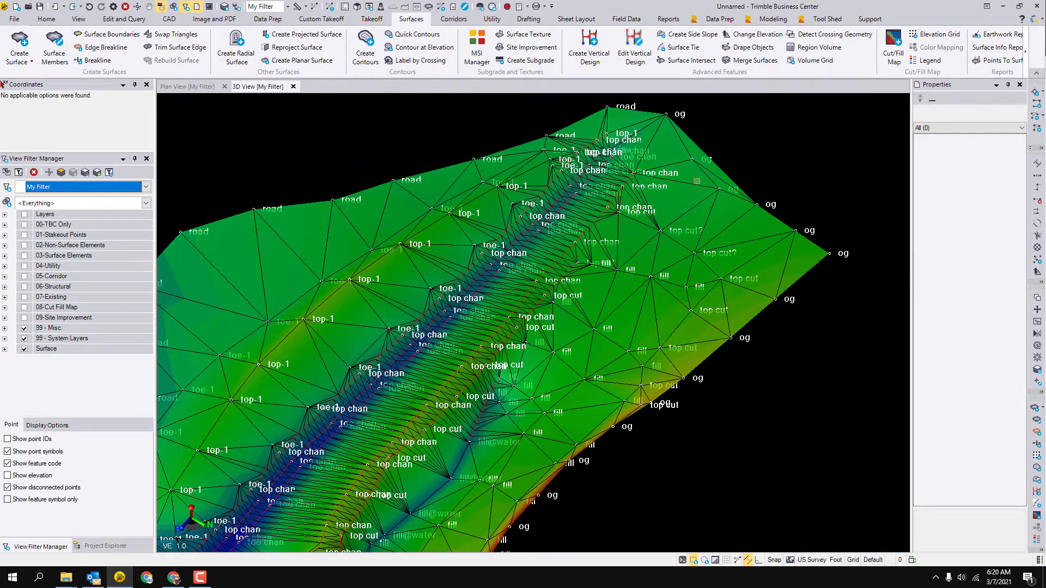
Begin an edge breakline for the Field Topo surface and create a new layer named Breakline coloured red.
left_click(691, 187)
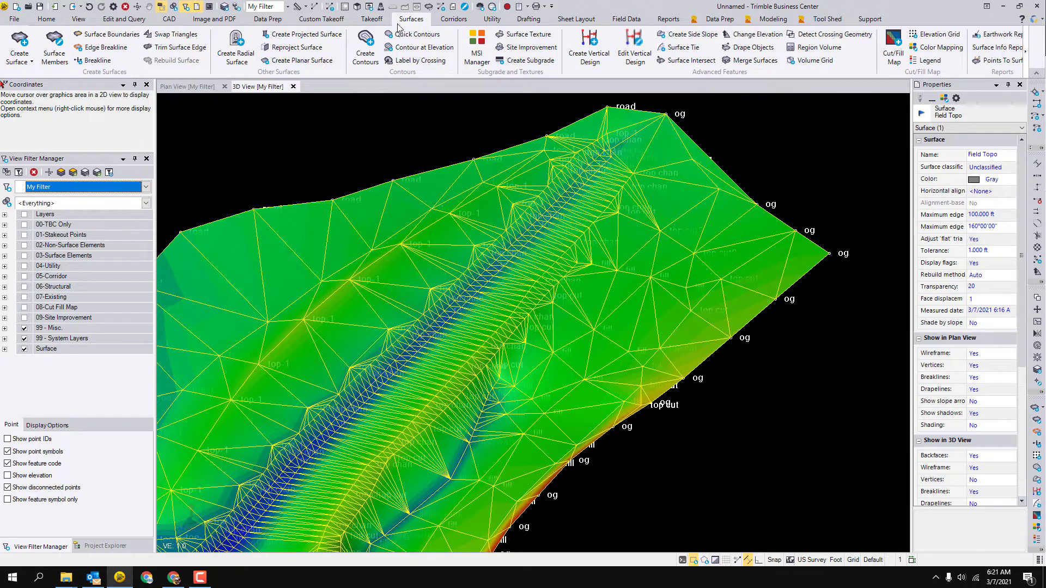
left_click(107, 48)
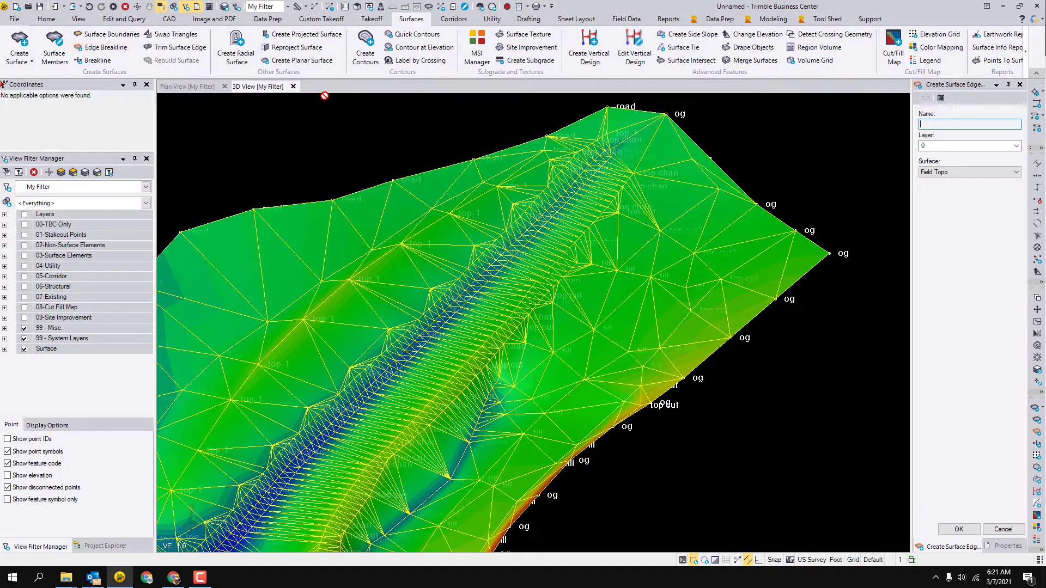
left_click(1016, 146)
left_click(999, 216)
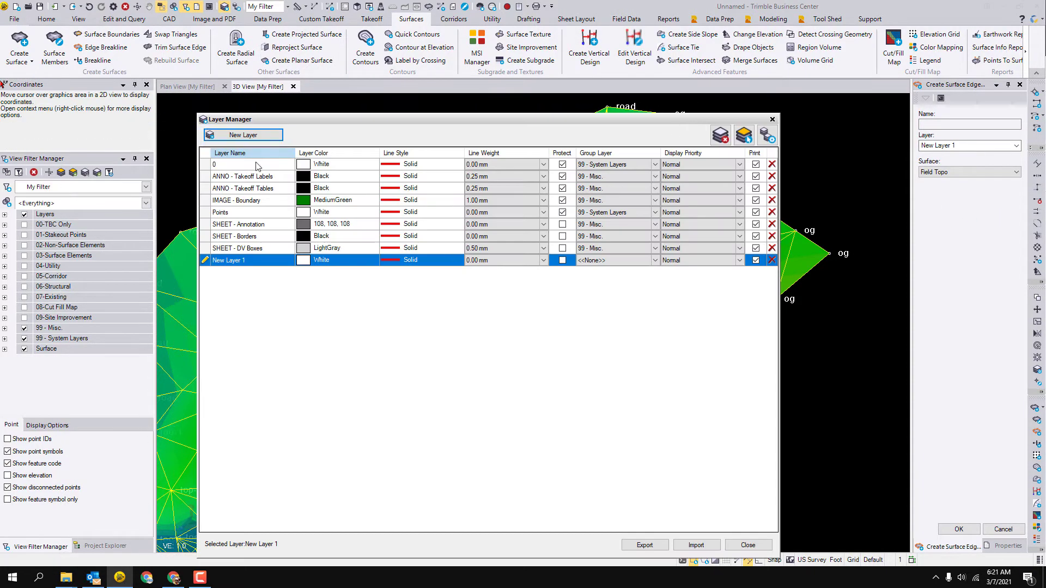
left_click(243, 134)
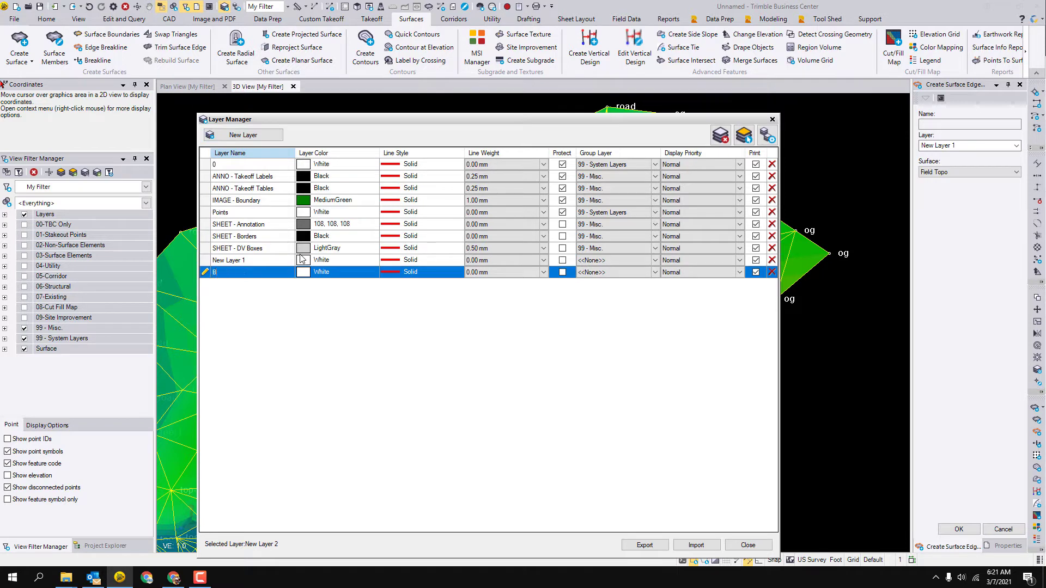
left_click(336, 273)
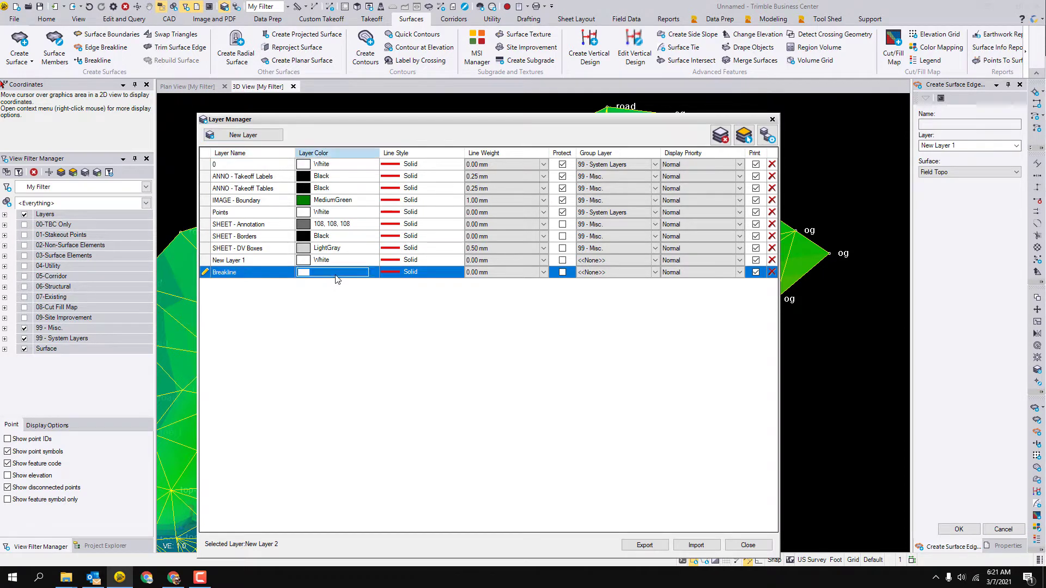
left_click(336, 272)
left_click(337, 324)
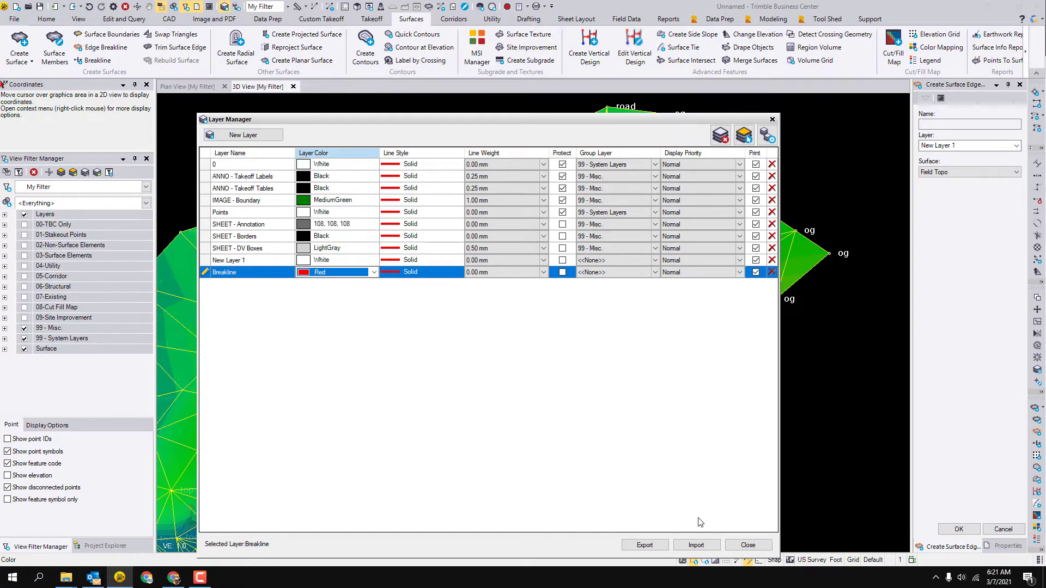
left_click(752, 546)
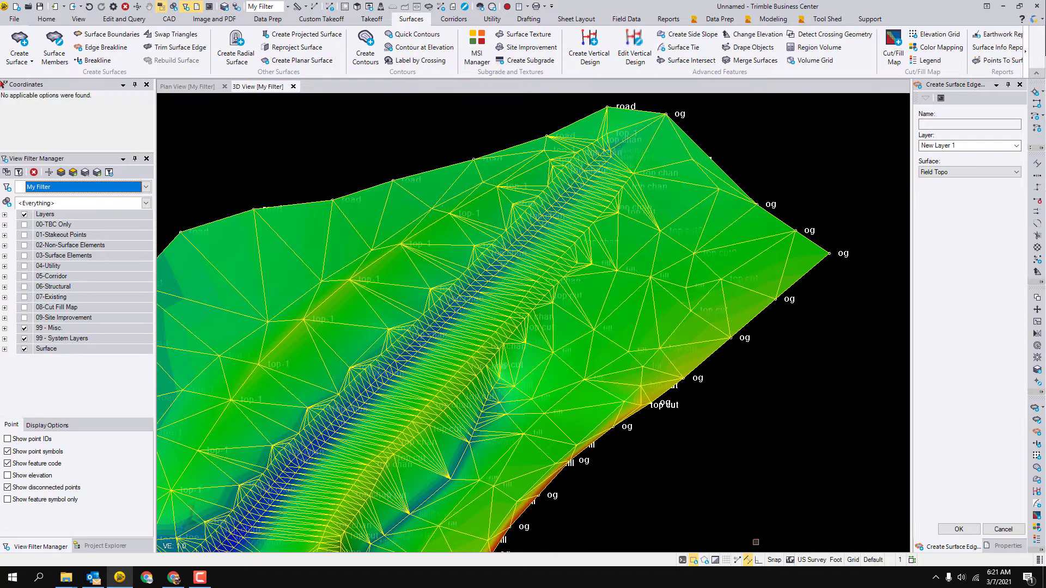
Create the Field Topo edge breakline on the Breakline layer and clear the surface selection.
left_click(942, 146)
left_click(1016, 146)
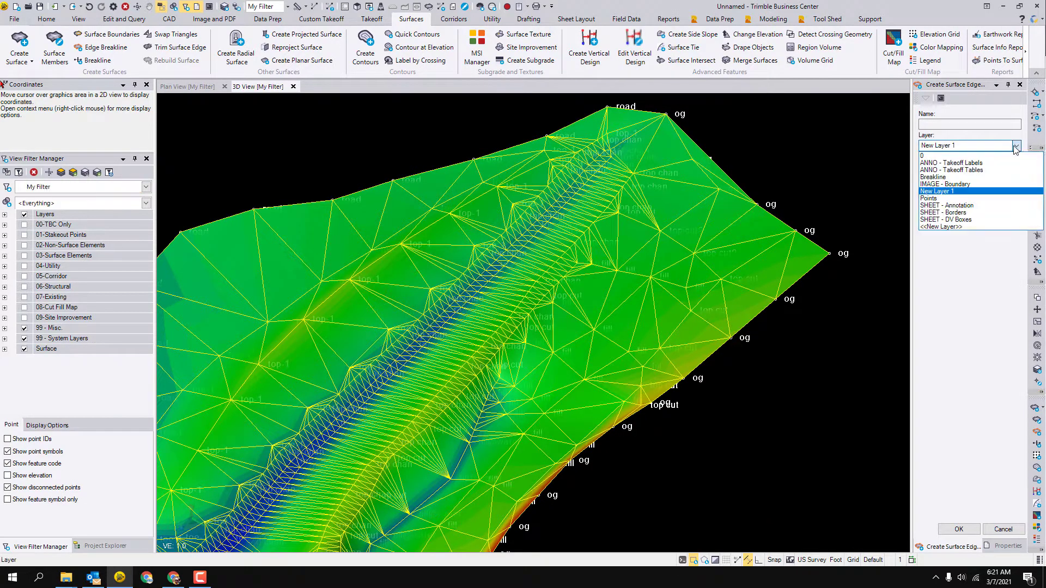
left_click(970, 178)
left_click(959, 529)
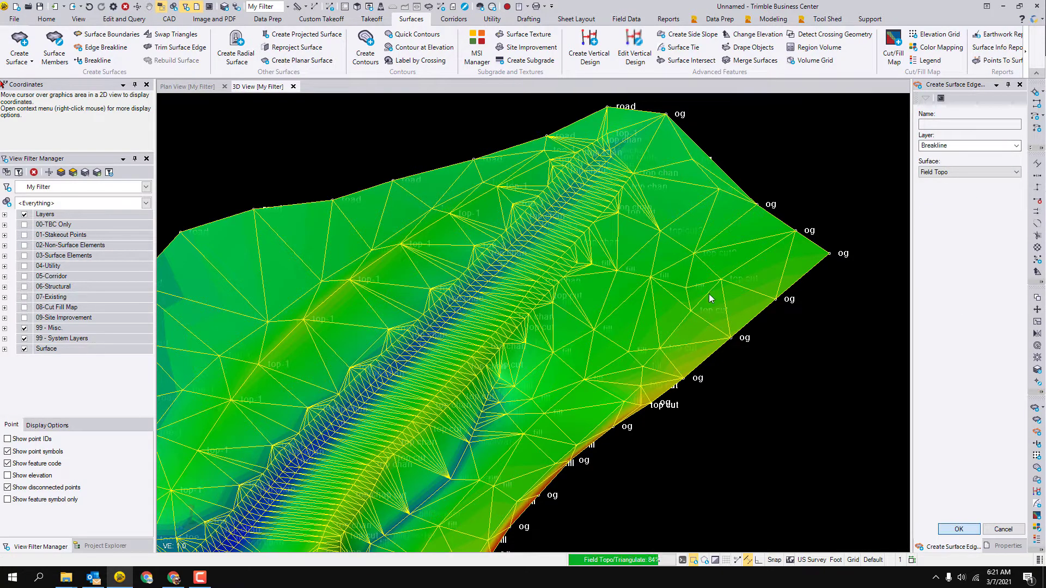
left_click(746, 399)
scroll(746, 399, "down", 3)
middle_click_drag(716, 396, 755, 283)
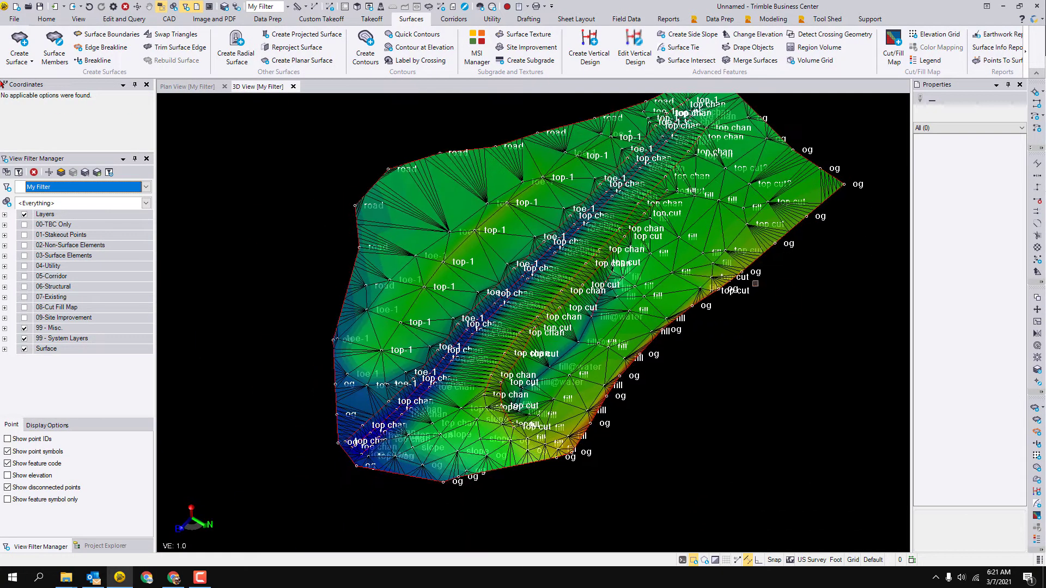
Show the surface in plan view and hide the point feature codes.
left_click(185, 87)
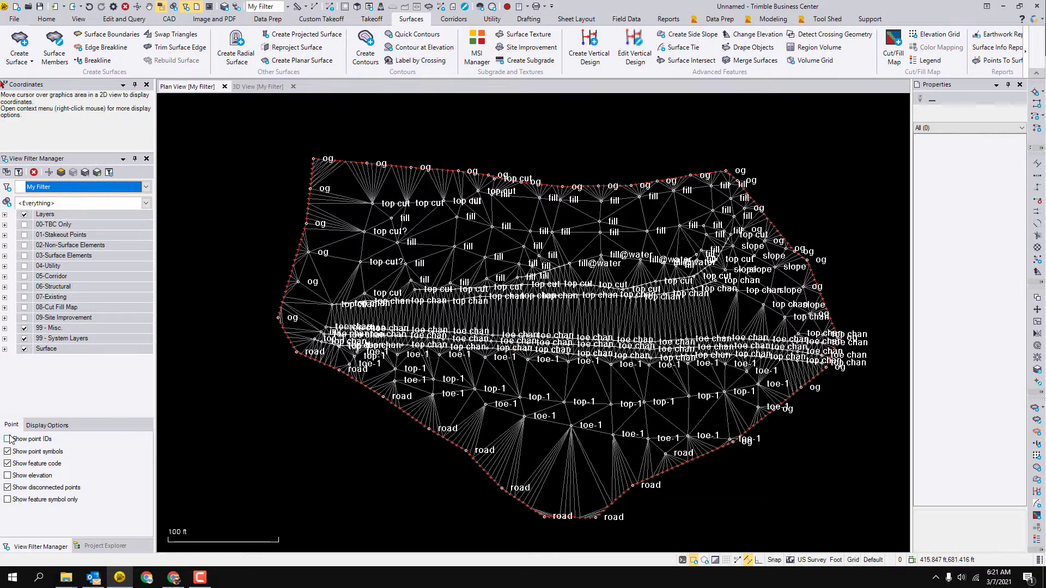
left_click(8, 463)
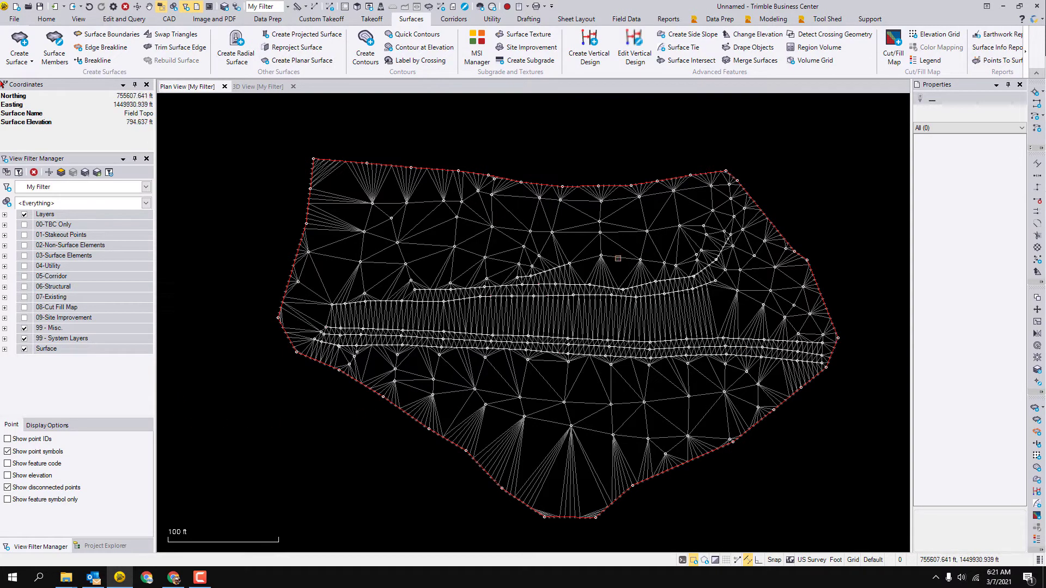
scroll(548, 193, "down", 1)
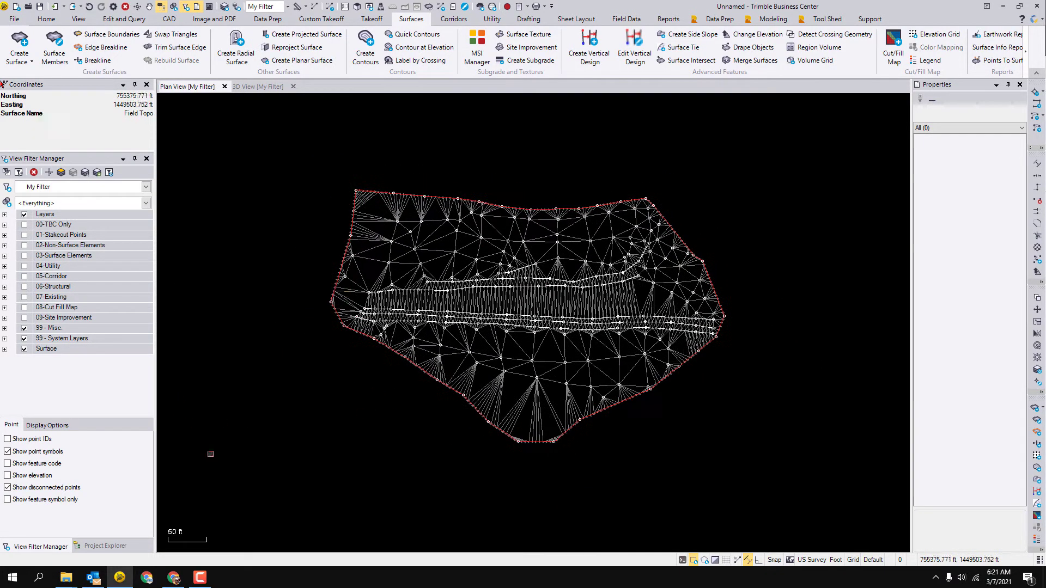
Import the point cloud file Existing Surface 5ft Int.pts from the Surfaces folder, using US survey foot as its unit.
mouse_move(71, 583)
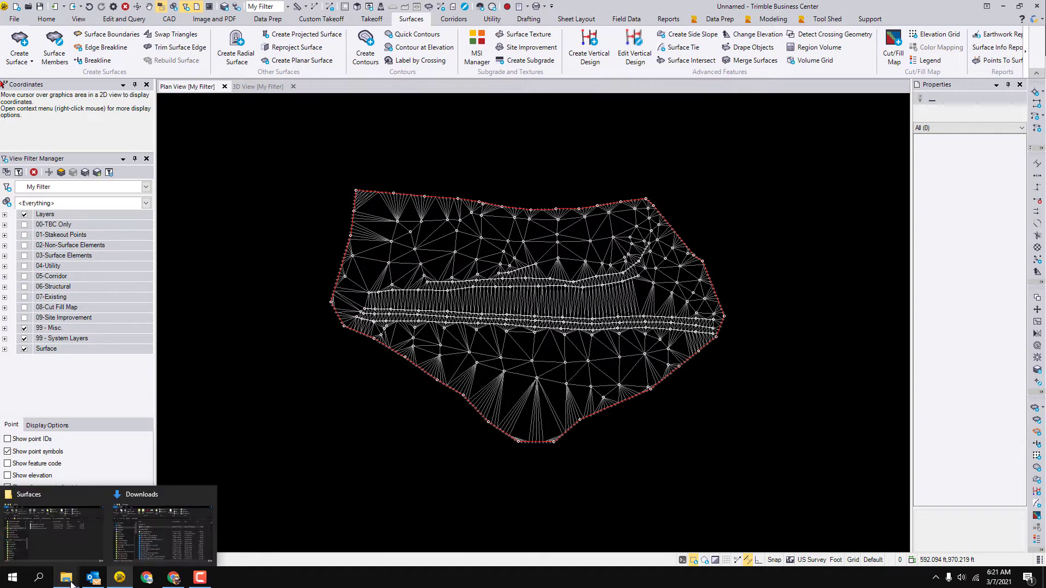
left_click(162, 537)
left_click_drag(489, 28, 685, 172)
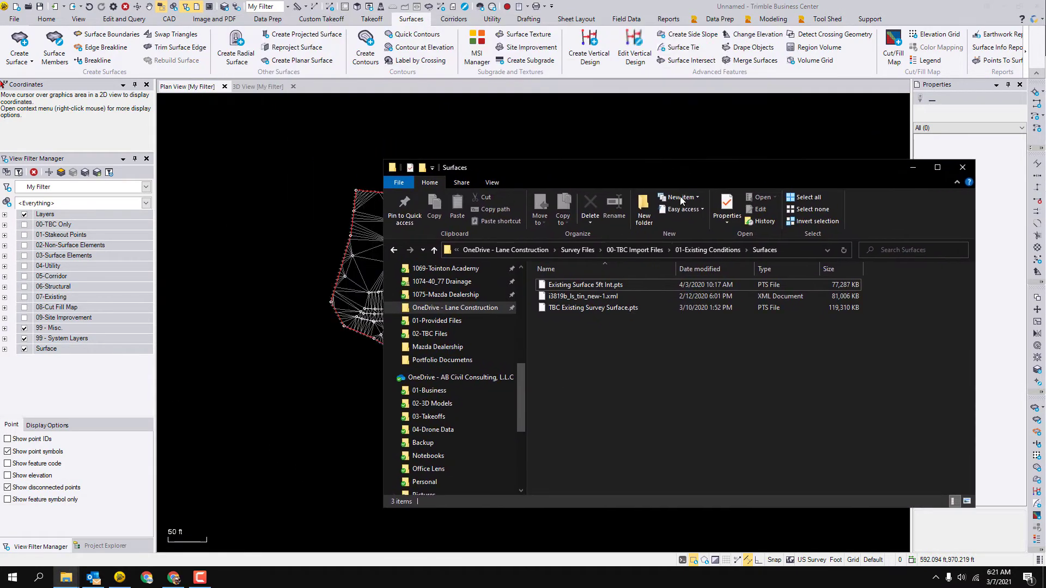
left_click(577, 287)
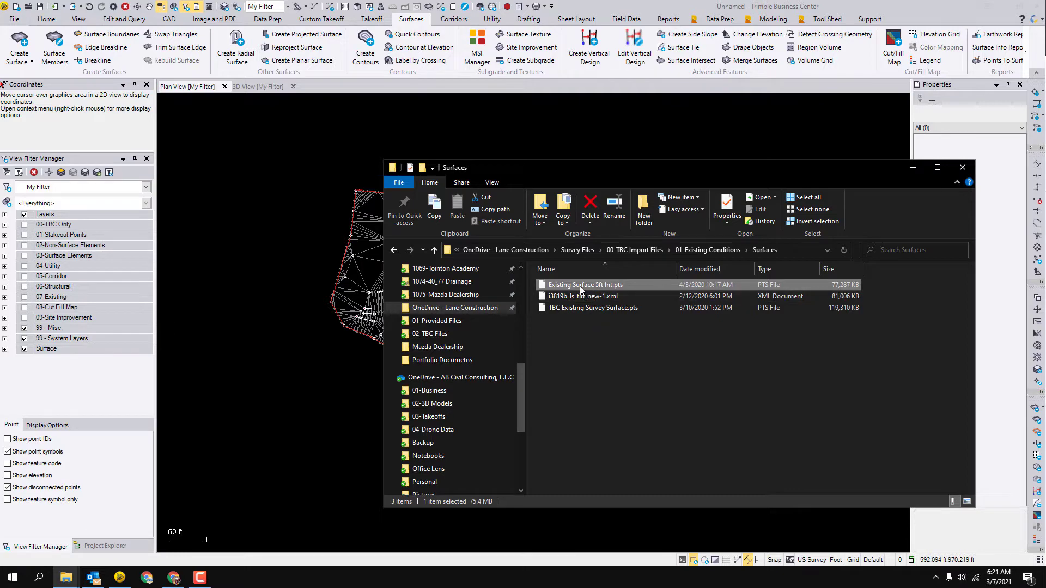
left_click(912, 171)
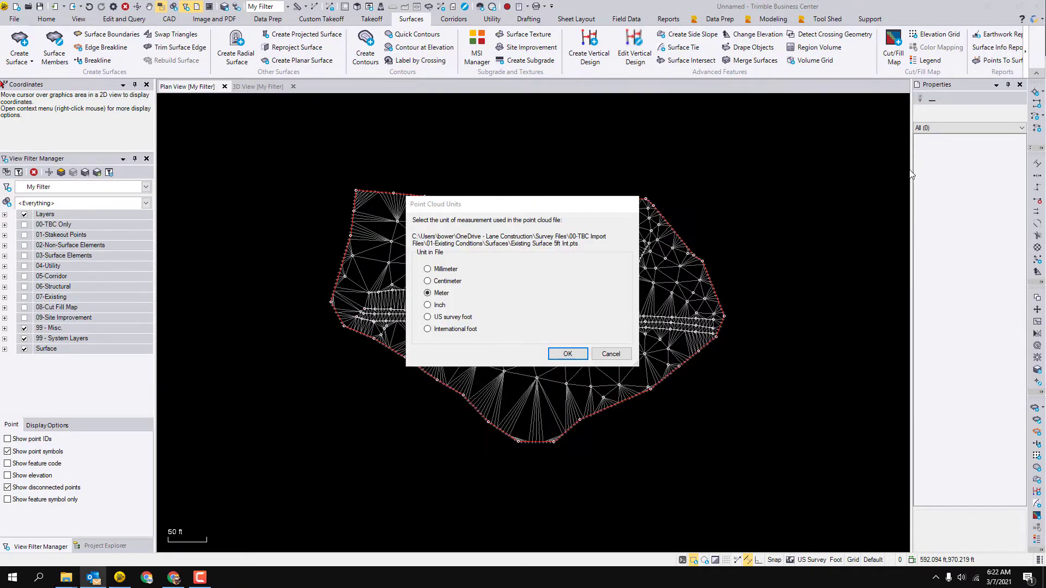
left_click(428, 317)
left_click(566, 354)
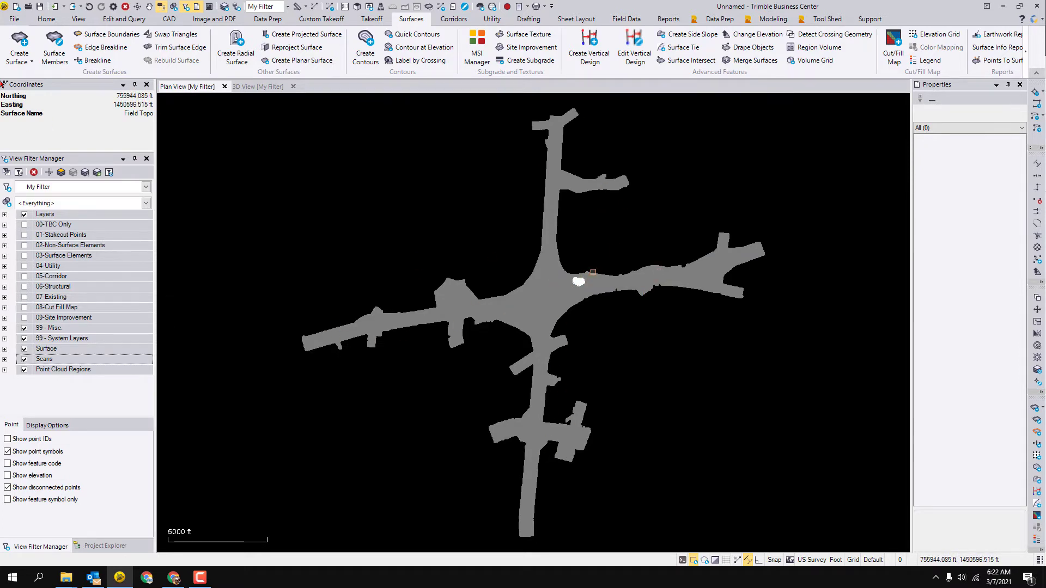
Hide the Field Topo surface, layer 0 and the disconnected points so only the breakline and point cloud are displayed.
scroll(587, 277, "up", 5)
scroll(563, 283, "up", 5)
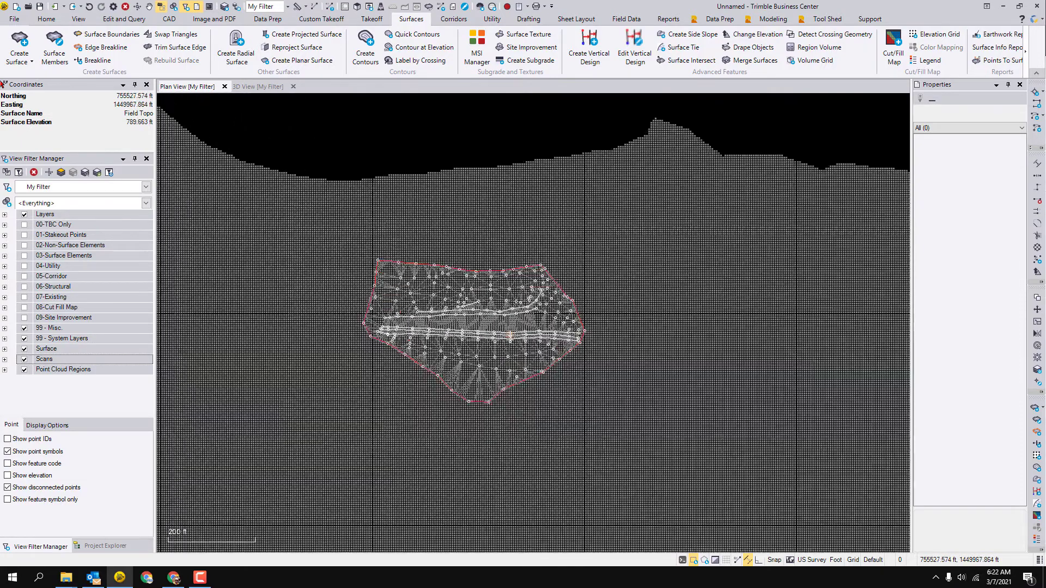
middle_click_drag(528, 350, 593, 365)
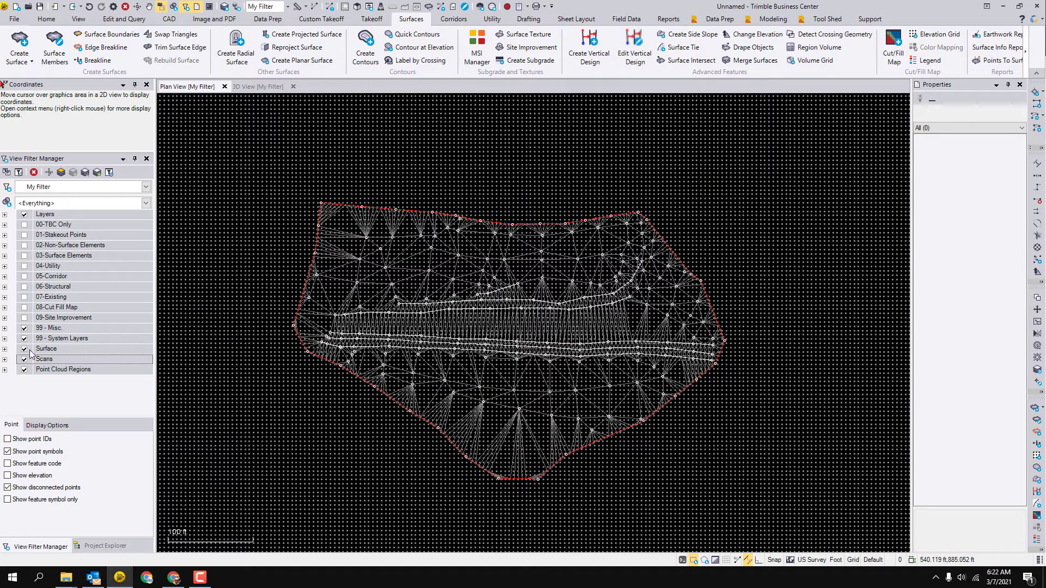
left_click(5, 349)
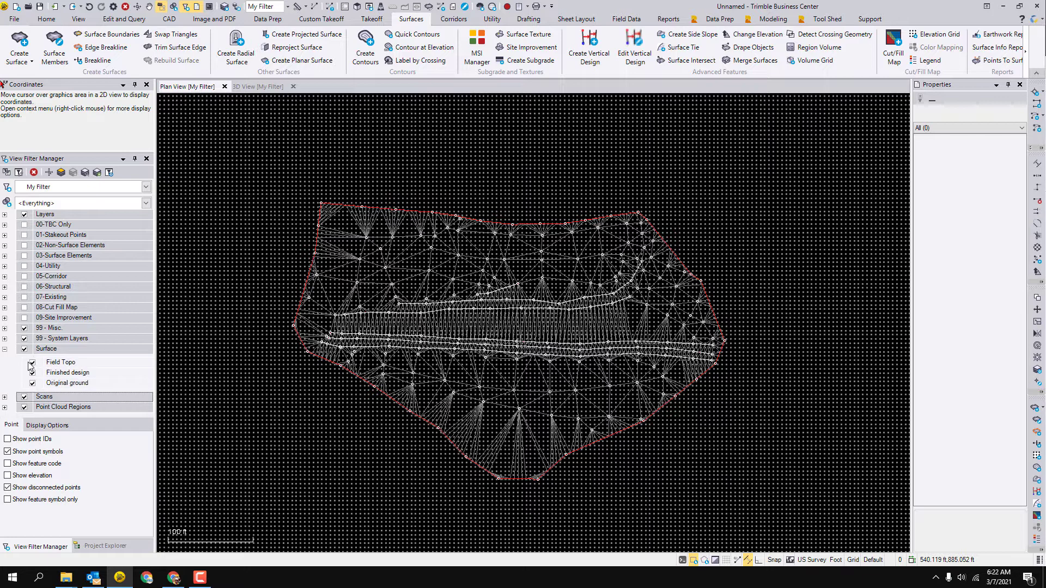
left_click(31, 363)
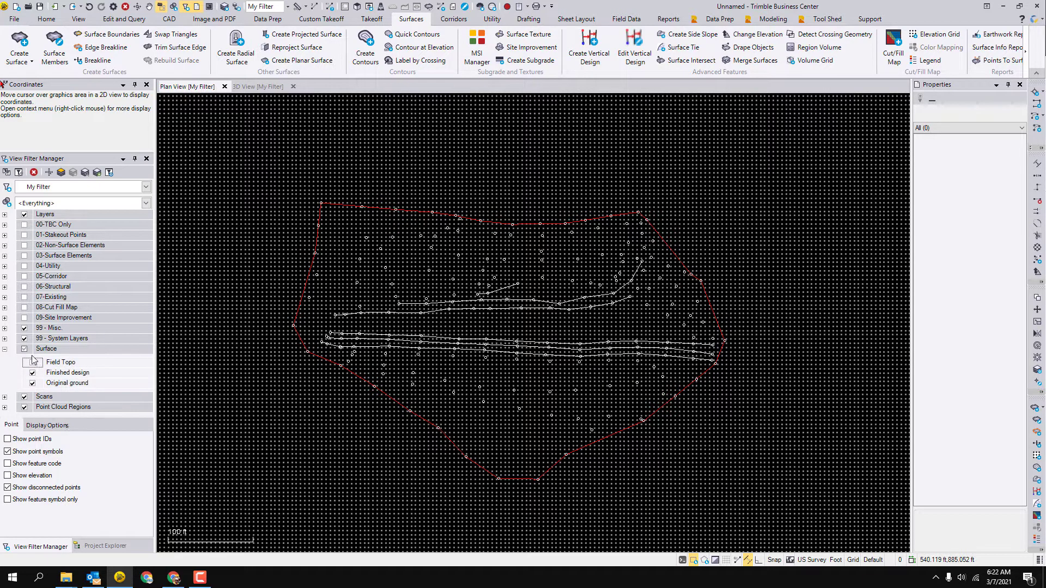
left_click(82, 341)
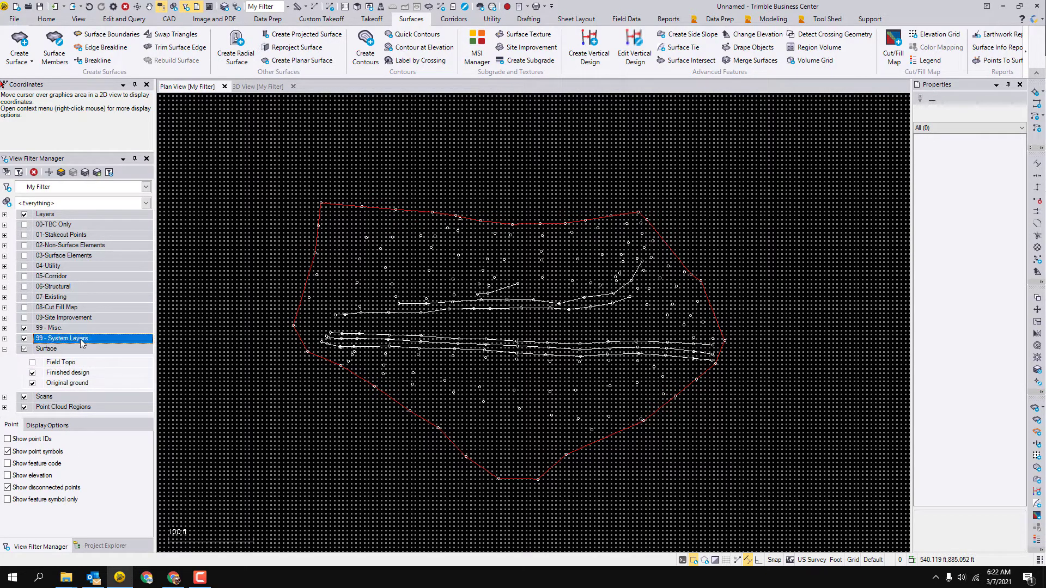
left_click(5, 339)
left_click(32, 353)
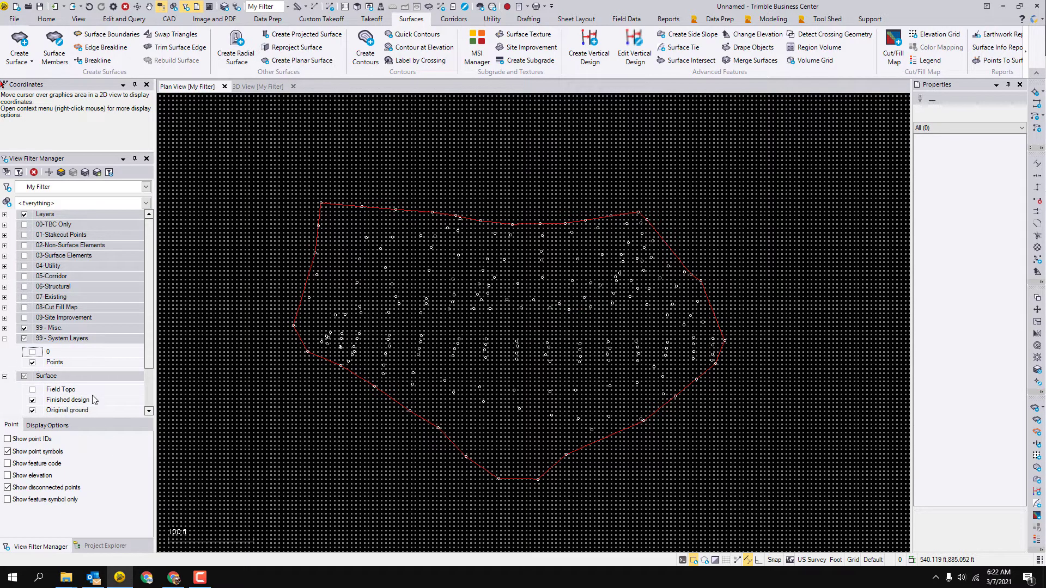
scroll(109, 354, "down", 1)
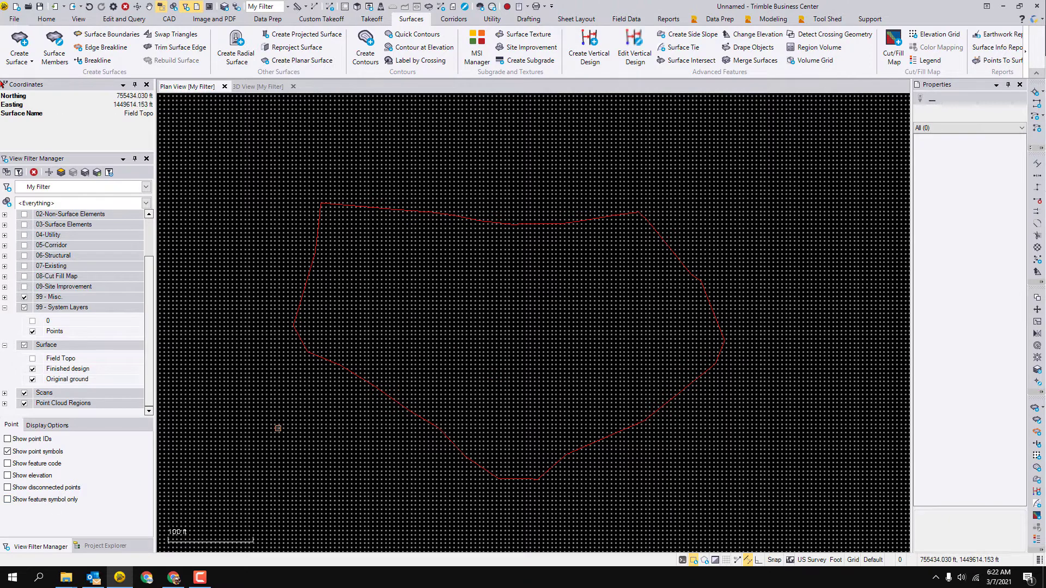
Select the point cloud in a polygon drawn around the red edge breakline, excluding the breakline itself from the selection.
scroll(413, 362, "down", 2)
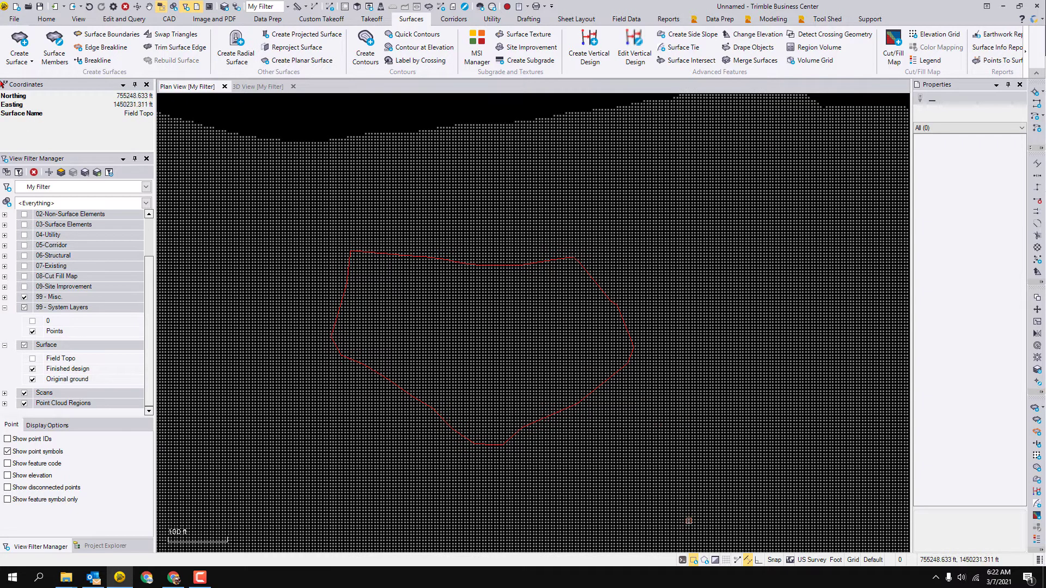
left_click(705, 561)
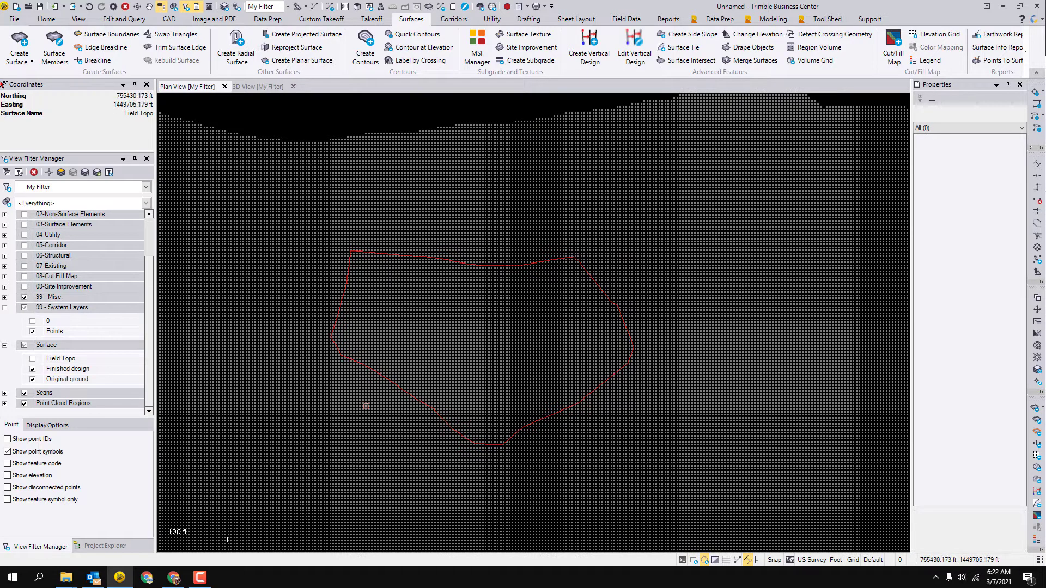
left_click(270, 337)
left_click(469, 498)
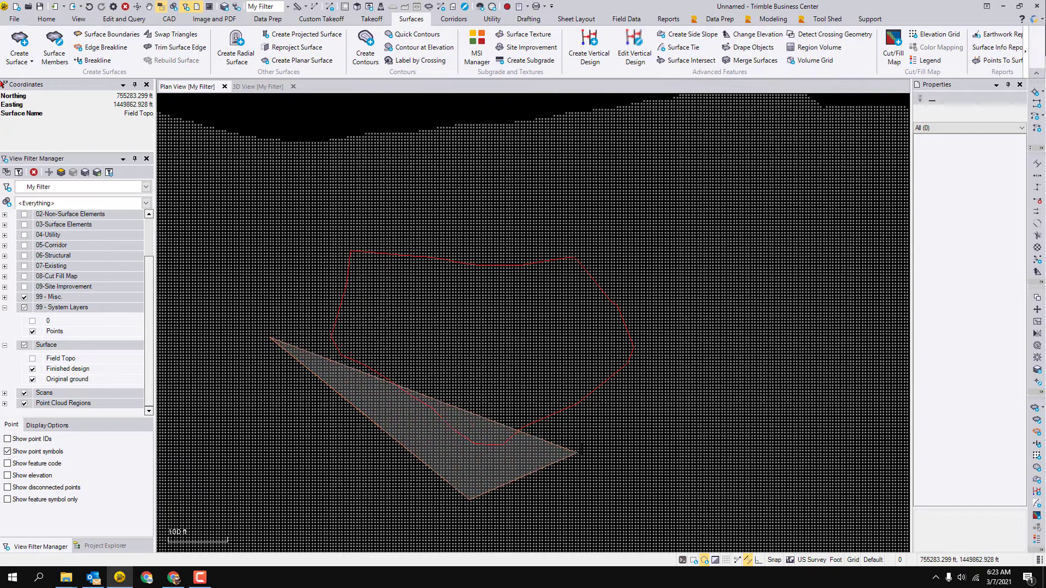
left_click(658, 425)
left_click(680, 291)
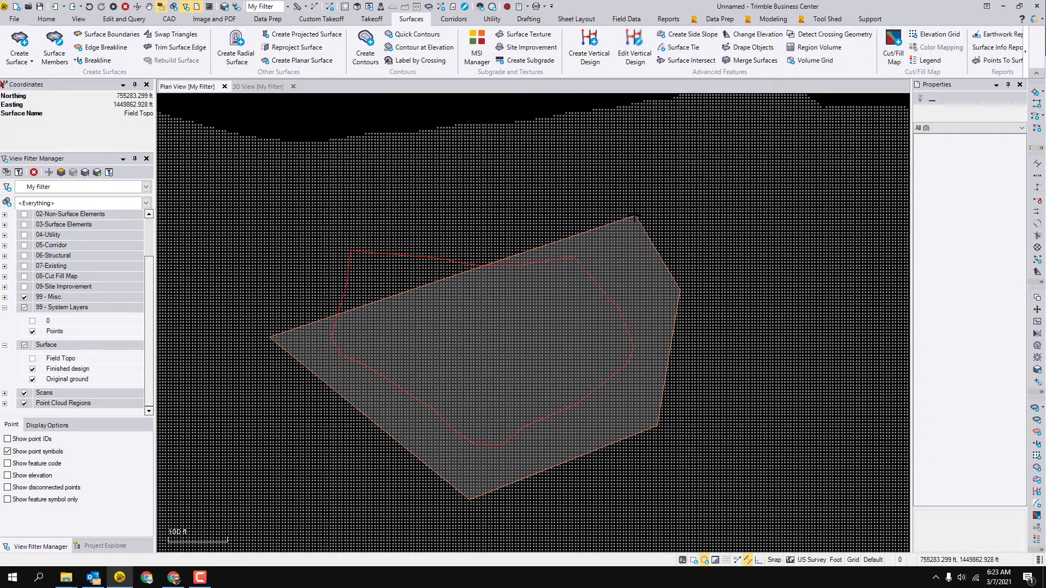
left_click(637, 216)
left_click(451, 178)
left_click(268, 224)
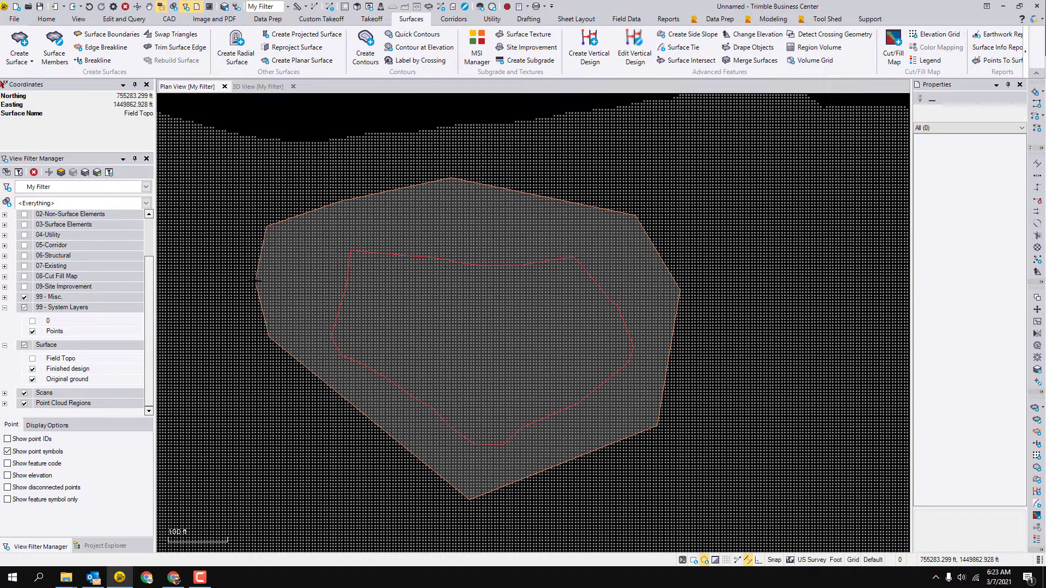
double_click(264, 281)
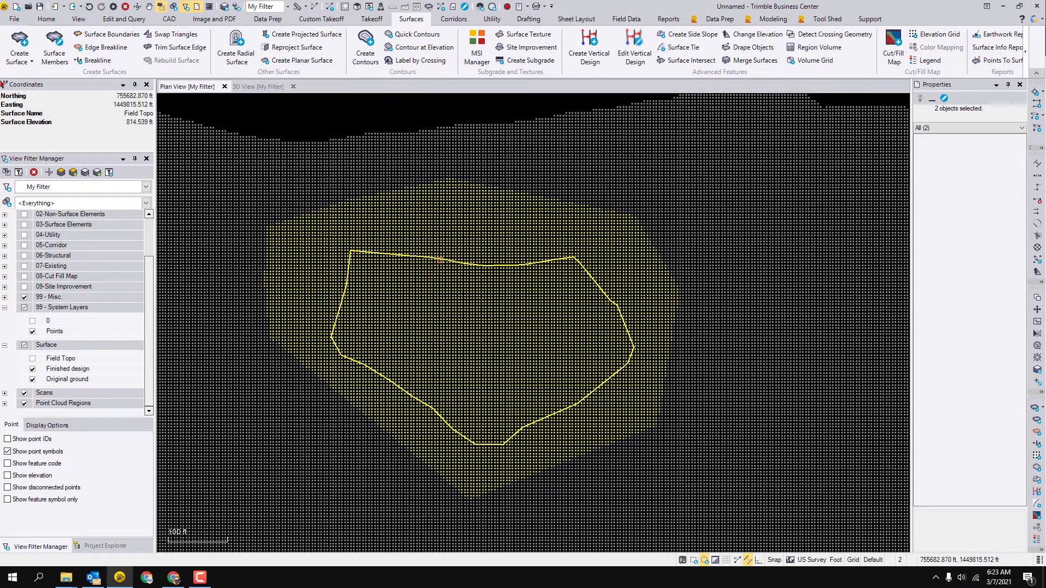
left_click(441, 261)
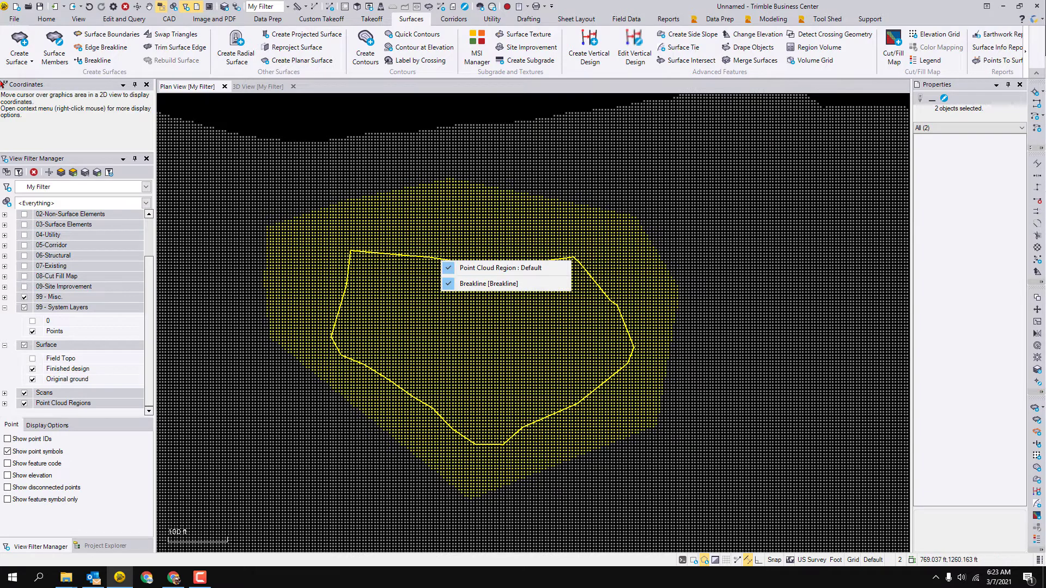
left_click(466, 289)
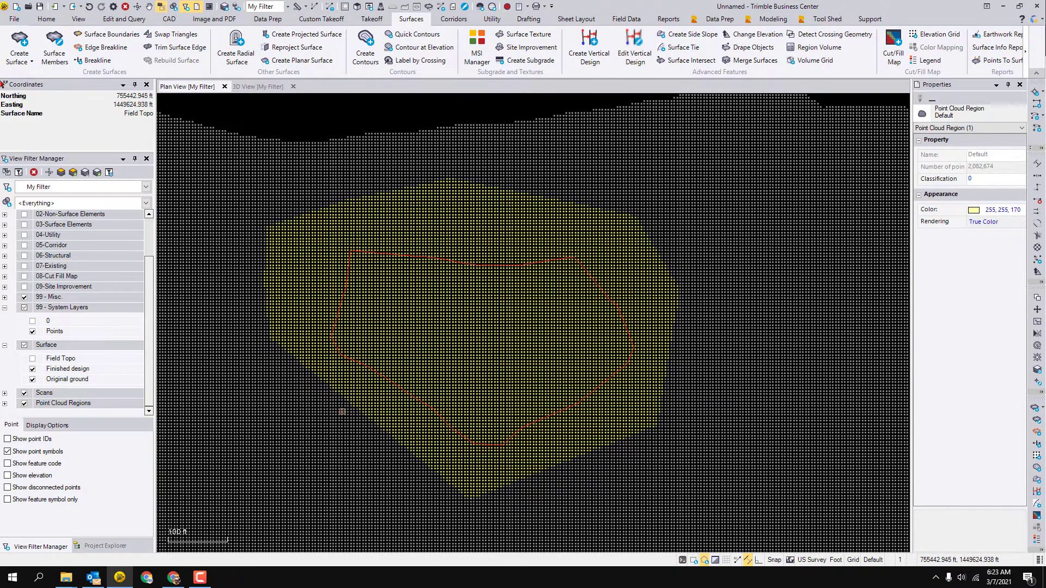
Add the selected point cloud region as a member of the Original ground surface.
left_click(54, 48)
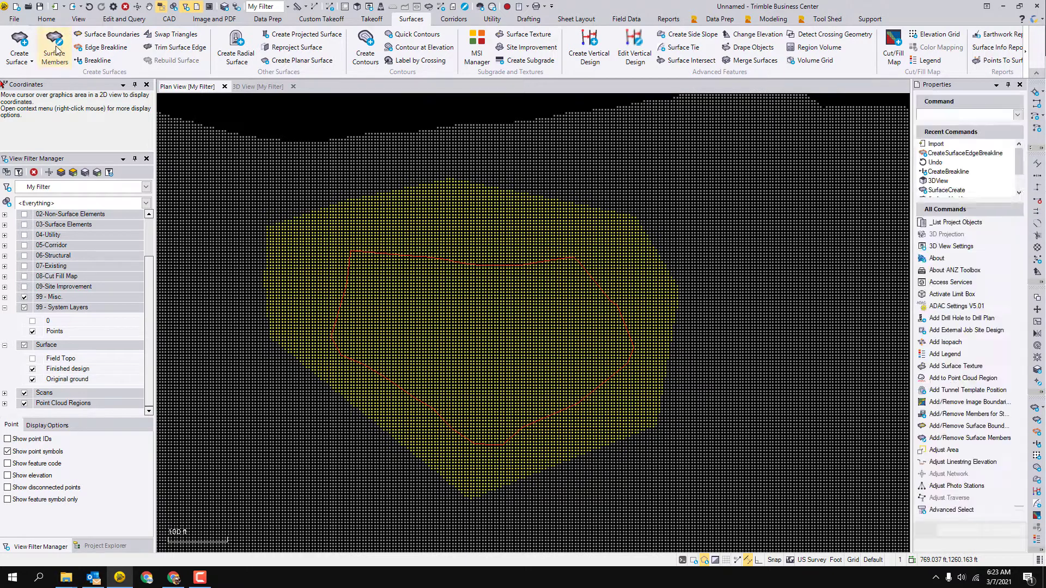
left_click(940, 125)
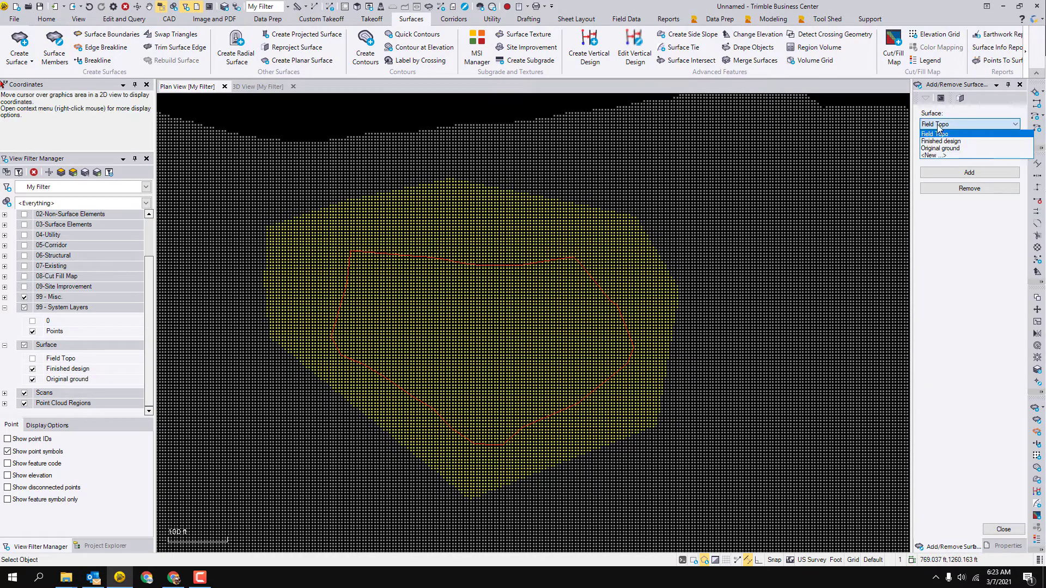
left_click(968, 139)
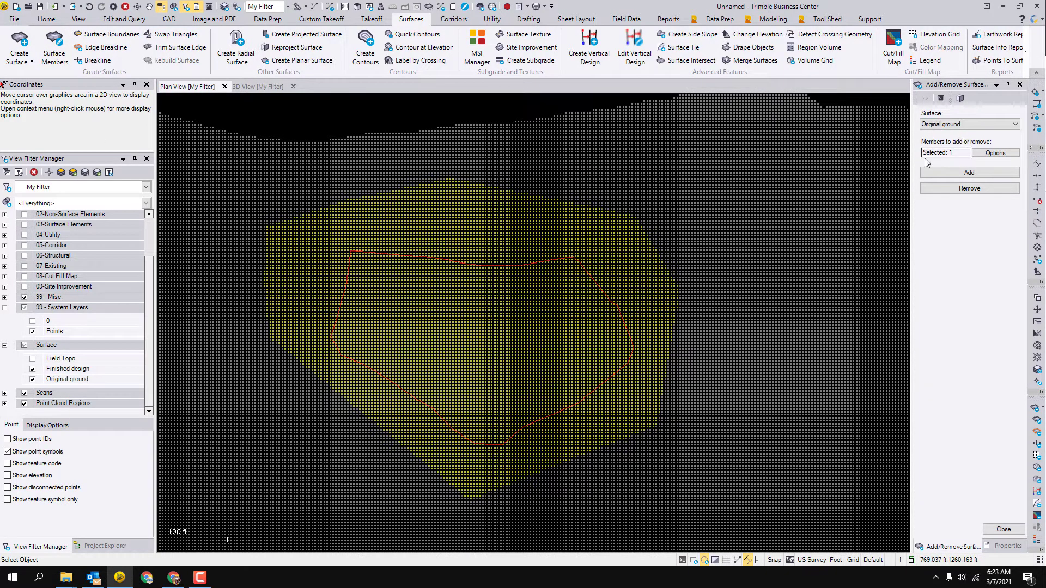
left_click(952, 173)
Rebuild the Original ground surface.
left_click(105, 547)
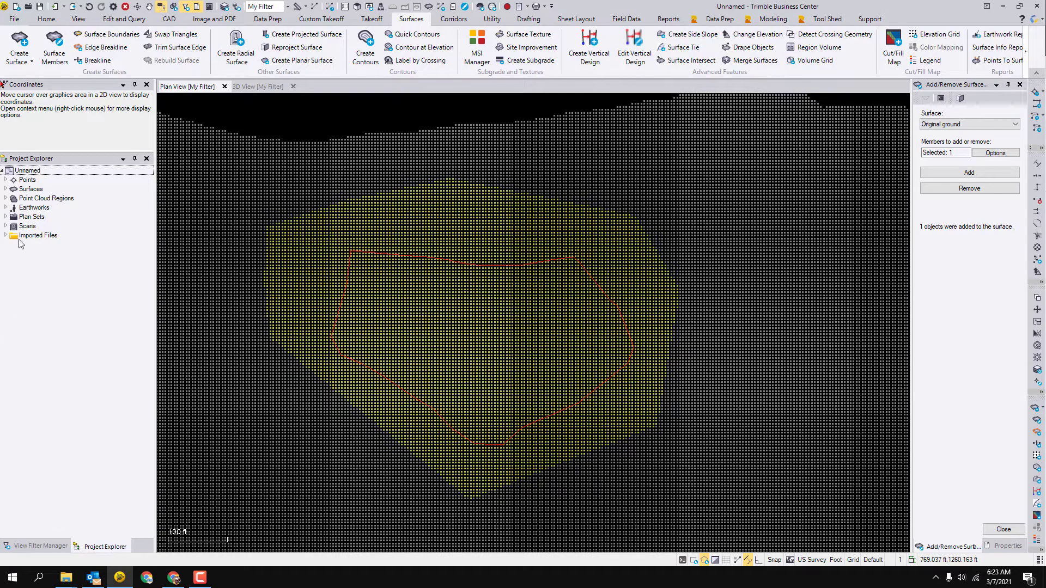
left_click(6, 189)
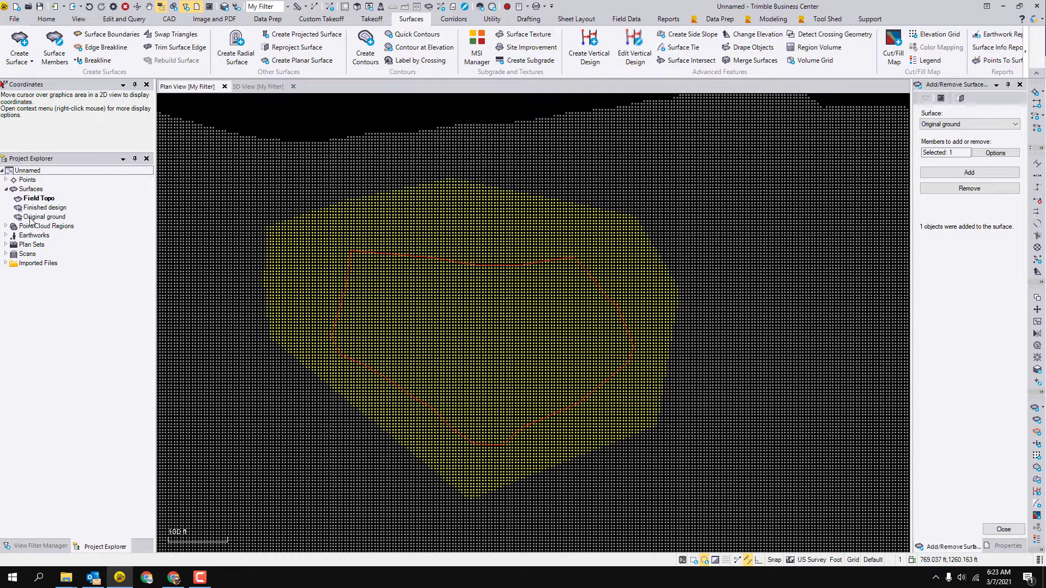
right_click(31, 218)
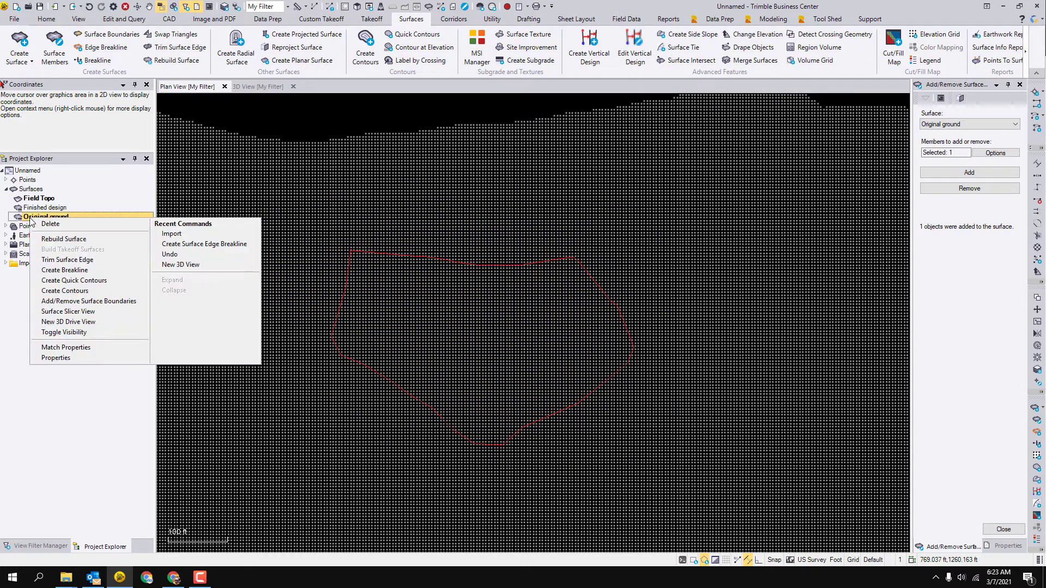
left_click(51, 239)
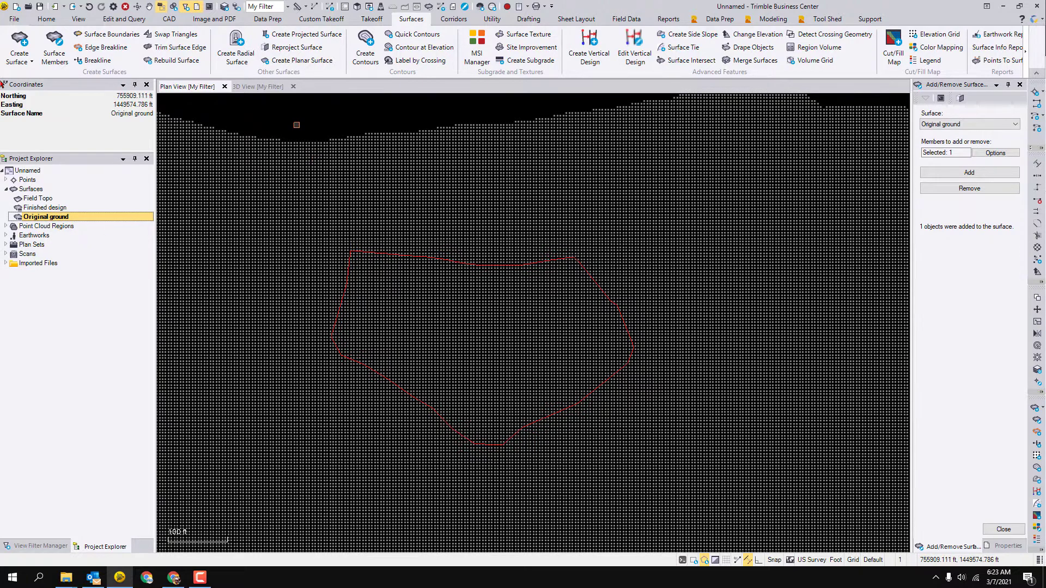
Show the Original ground surface in 3D, hide the scans and clear the point cloud selection.
left_click(43, 547)
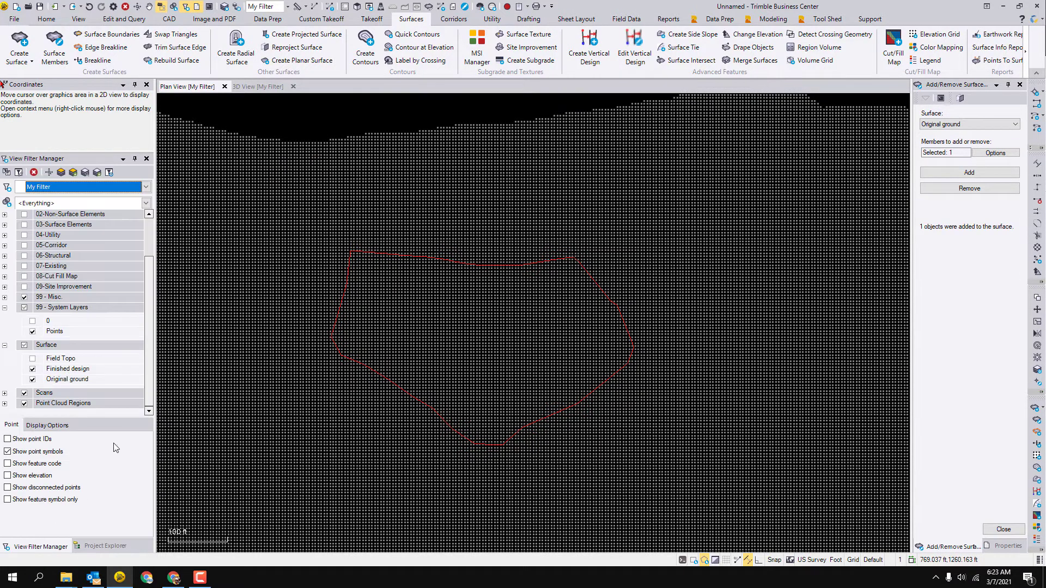
left_click(252, 89)
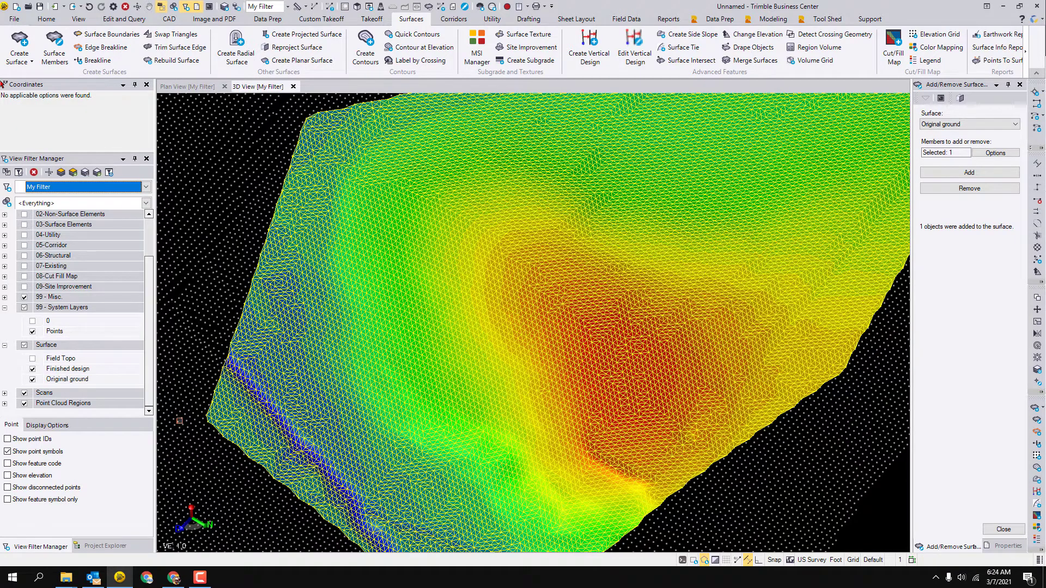
left_click(24, 394)
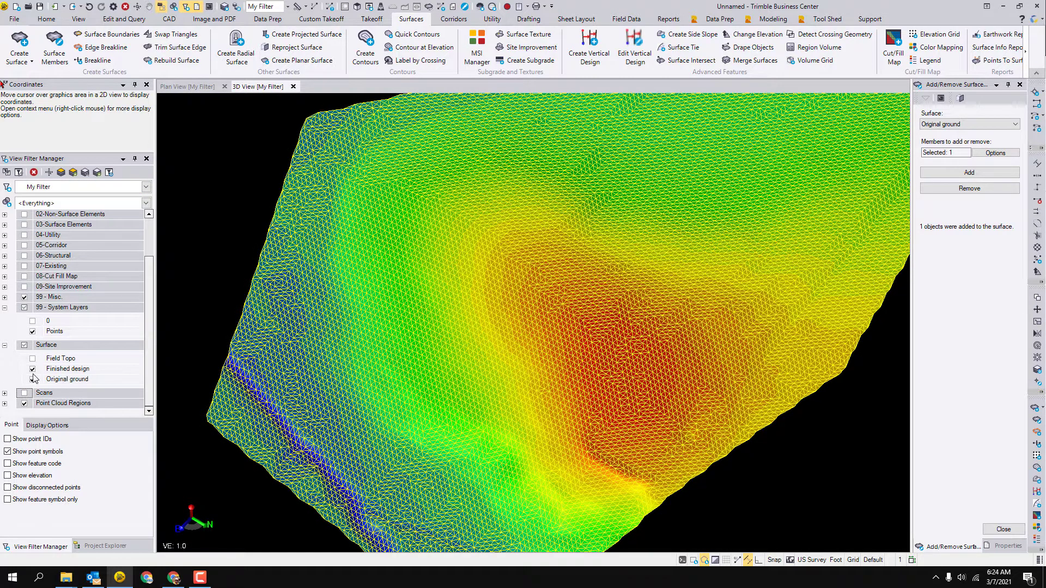
left_click(221, 315)
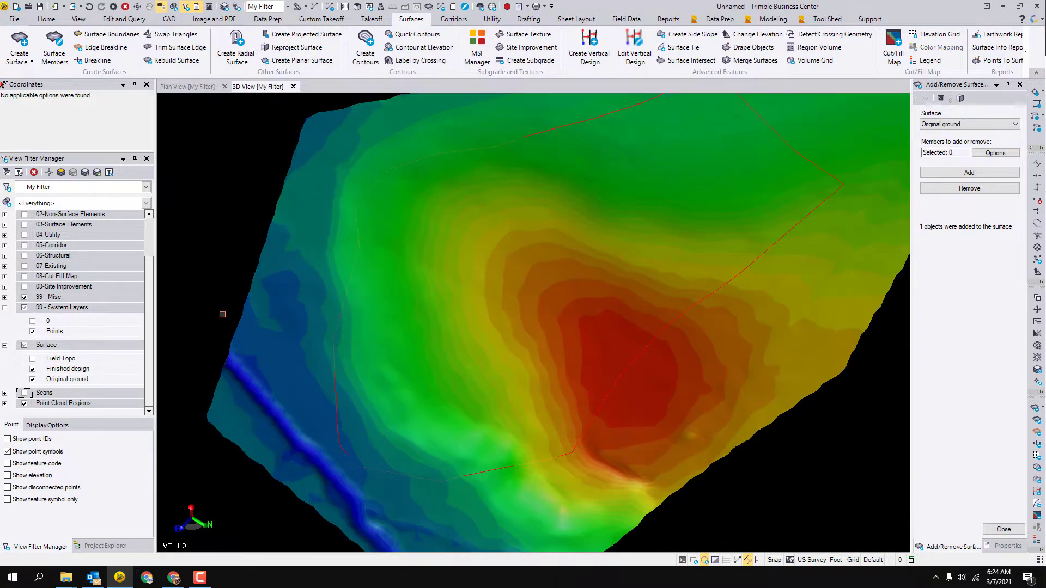
Turn the Field Topo surface display back on and inspect how it meets the Original ground surface in 3D.
mouse_move(431, 345)
middle_mouse_down()
mouse_move(567, 334)
mouse_move(567, 299)
mouse_move(539, 304)
mouse_move(612, 322)
mouse_move(652, 303)
mouse_move(572, 313)
middle_mouse_up()
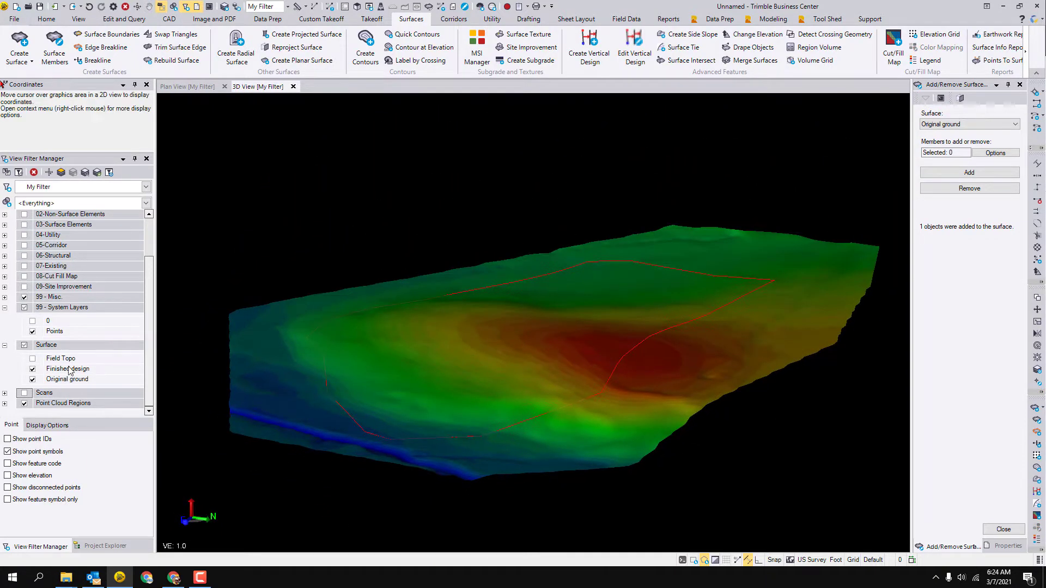
left_click(32, 358)
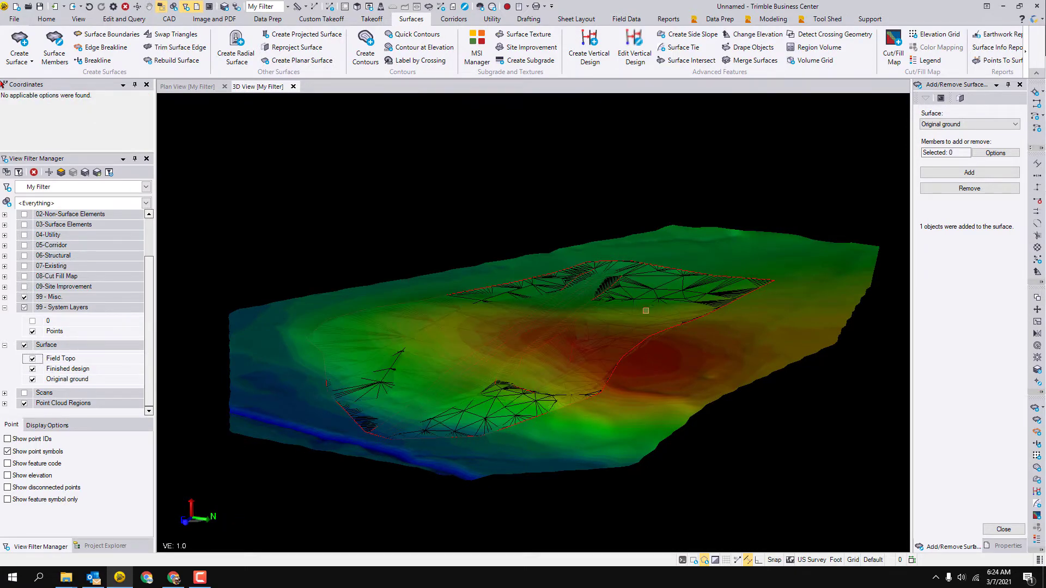
mouse_move(646, 311)
middle_mouse_down()
mouse_move(670, 304)
mouse_move(603, 306)
mouse_move(582, 326)
mouse_move(628, 341)
mouse_move(726, 299)
mouse_move(796, 332)
mouse_move(764, 304)
mouse_move(708, 303)
mouse_move(665, 322)
middle_mouse_up()
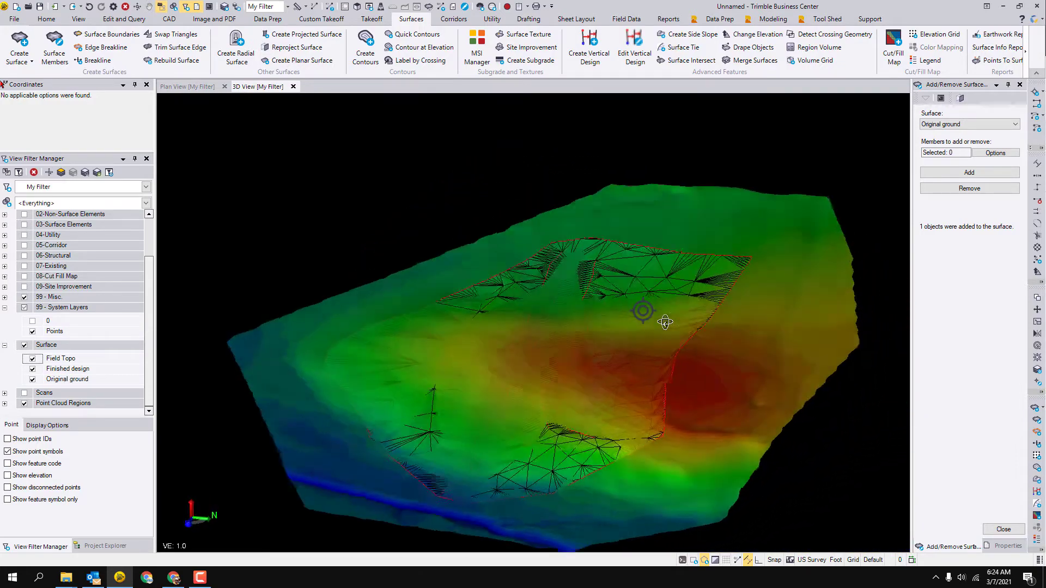
scroll(662, 335, "up", 3)
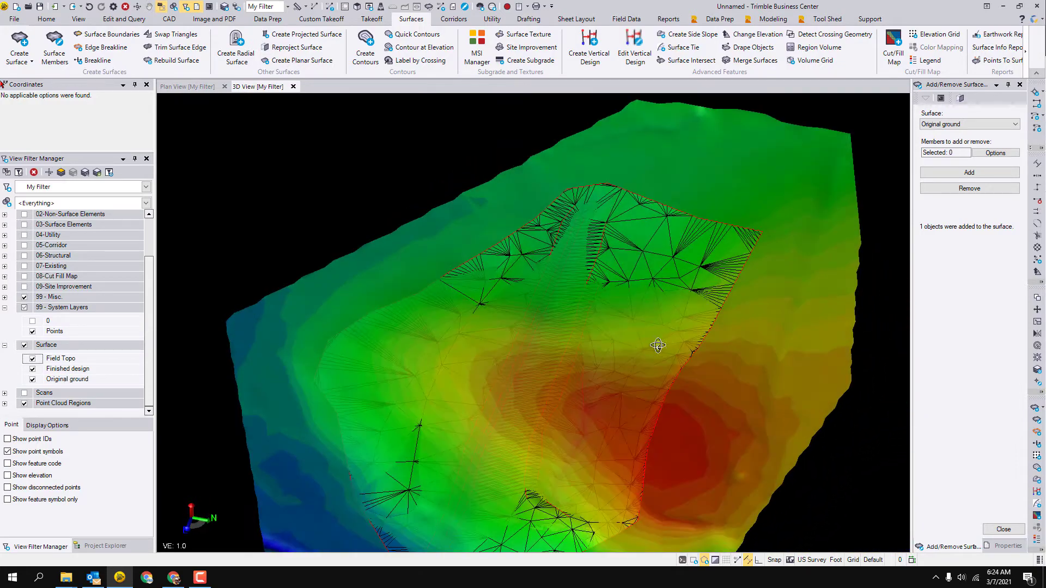
From the plan view, generate a surface-to-surface earthwork report with Original ground as the initial surface and Field Topo as the final surface.
left_click(182, 87)
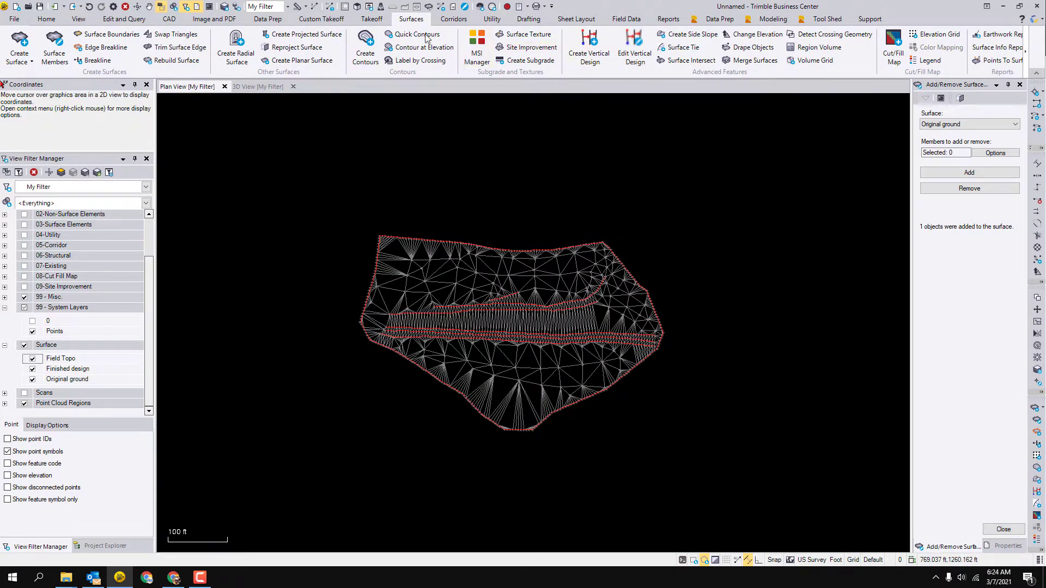
left_click(1003, 35)
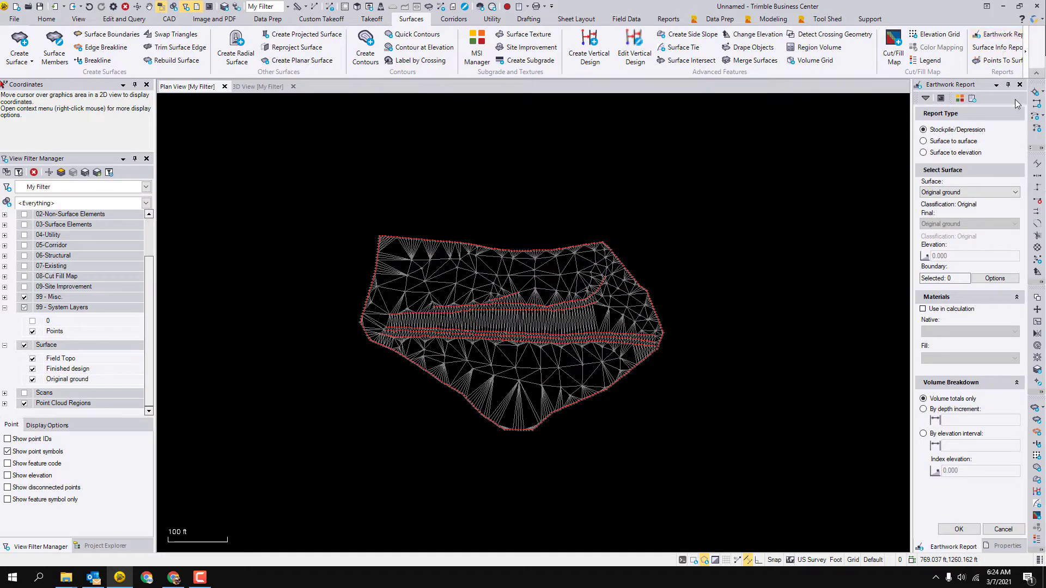
left_click(946, 143)
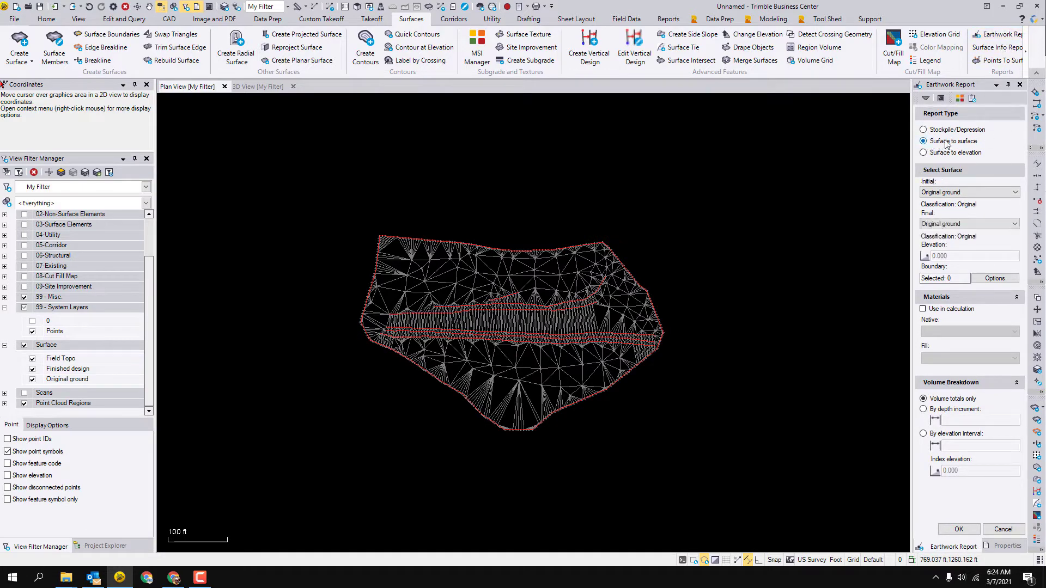
left_click(946, 193)
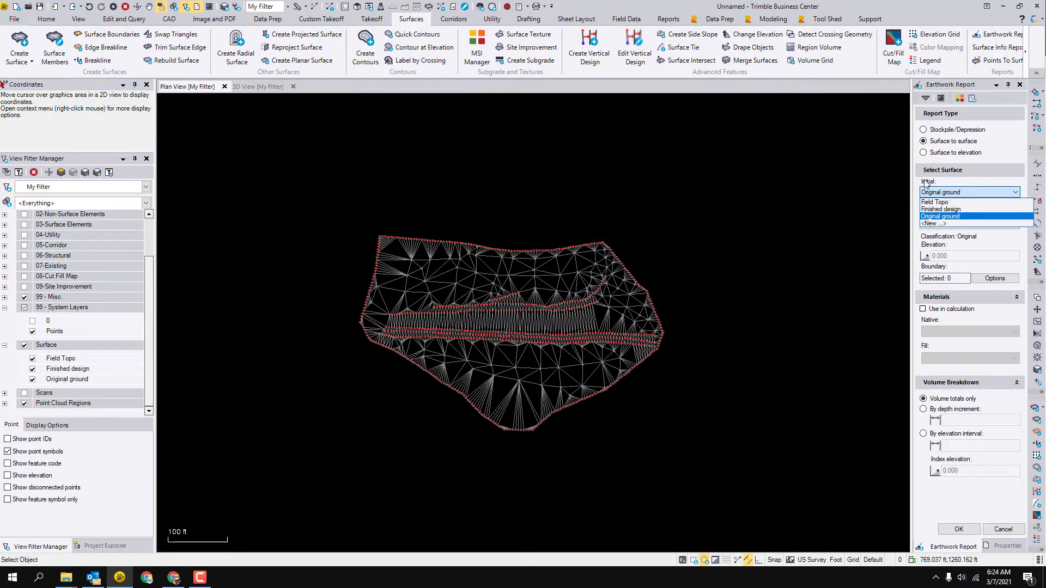
left_click(940, 217)
left_click(938, 223)
left_click(924, 234)
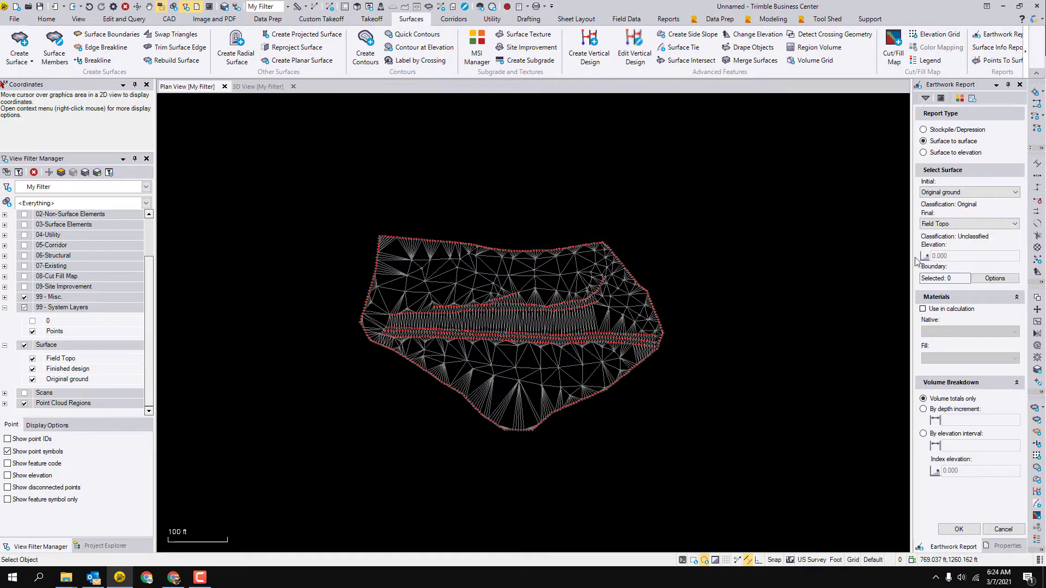
left_click(969, 532)
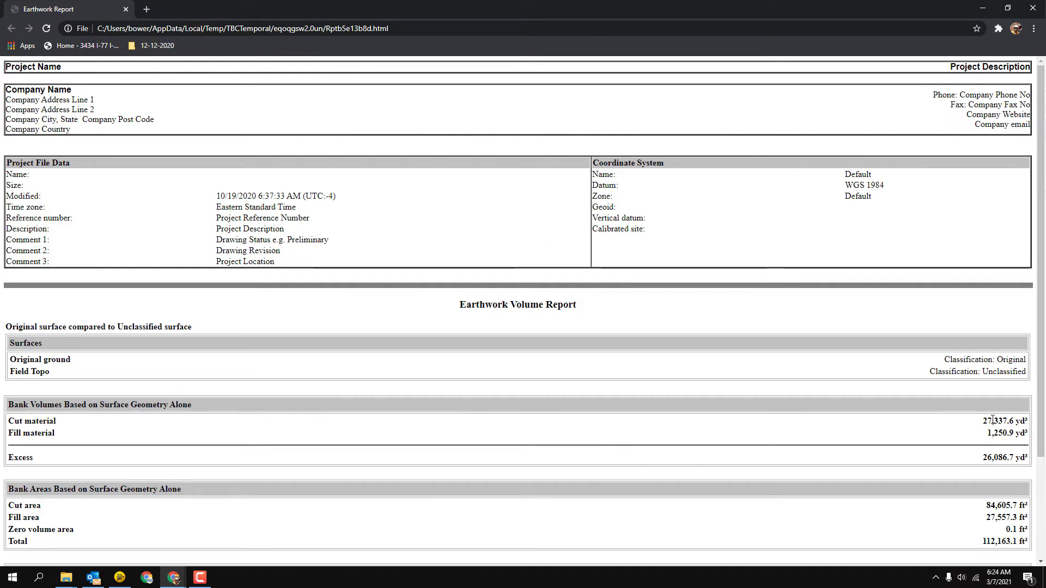
Examine the cut and fill material volumes in the Earthwork Volume Report.
left_click_drag(984, 421, 1025, 432)
left_click(1014, 430)
left_click(982, 437)
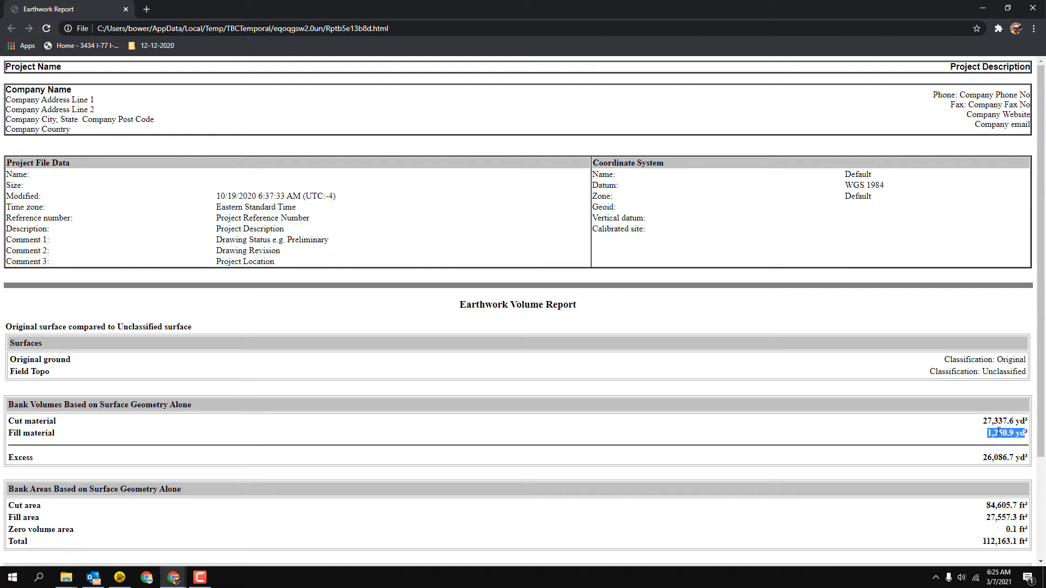
left_click(990, 430)
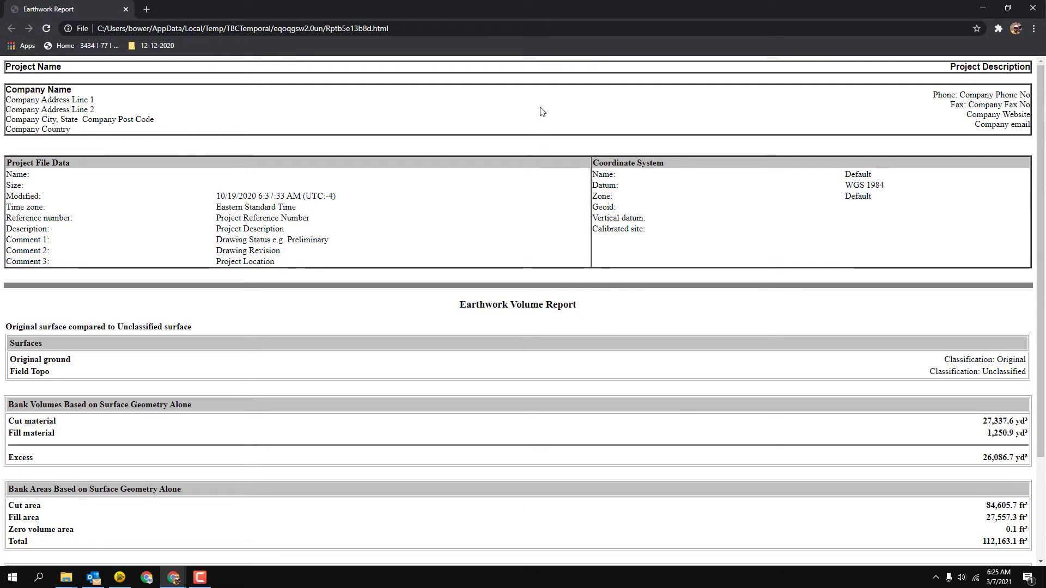
Restore the earthwork report to a smaller window over the project, look through it and dismiss it to return to the plan view.
left_click_drag(565, 2, 530, 49)
scroll(634, 364, "down", 1)
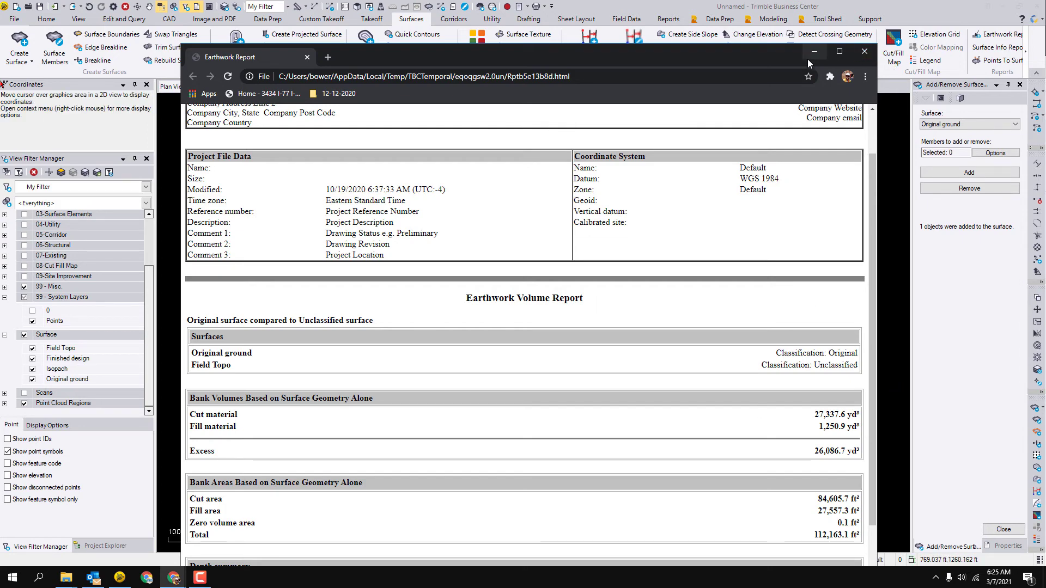
left_click_drag(801, 59, 772, 44)
left_click(837, 38)
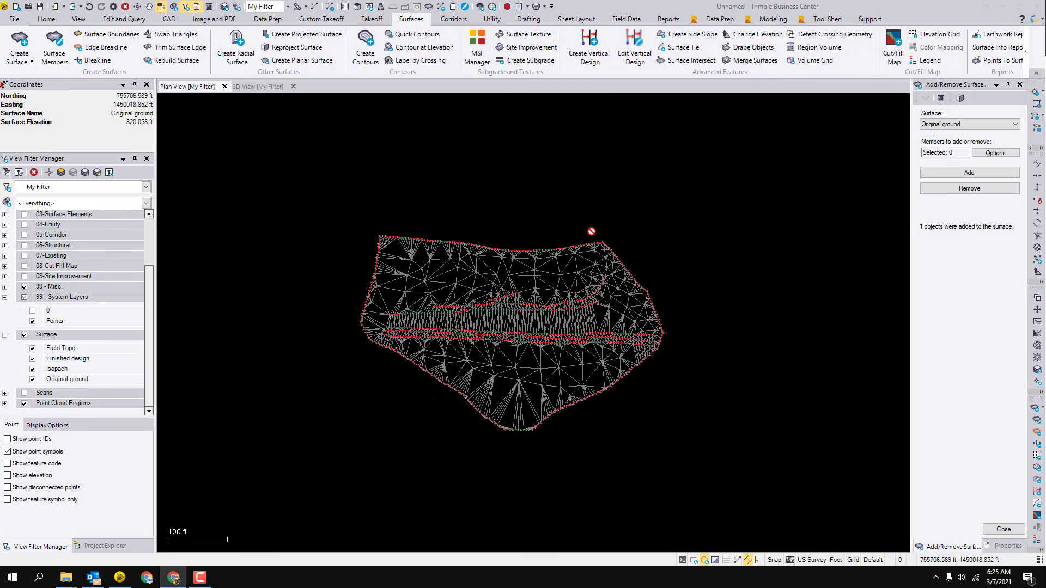